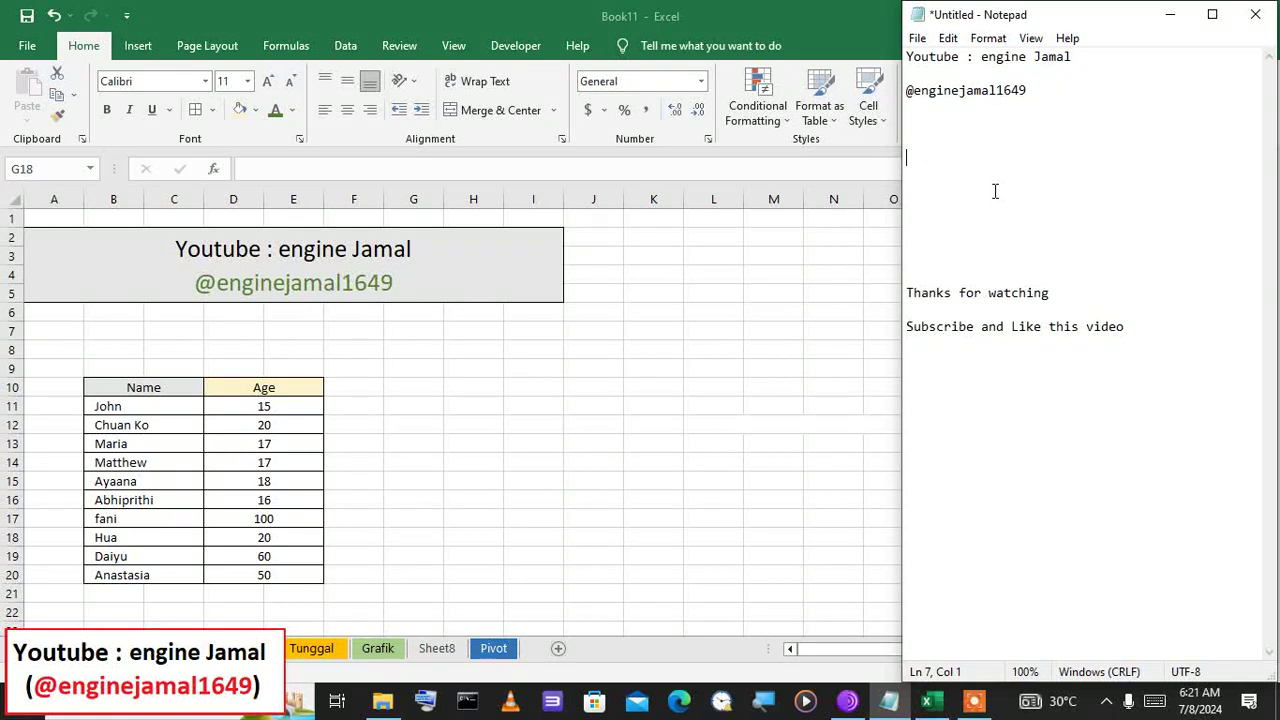
- Type the intro 'Hi, today iam show to you how to create or add chart in excel' and start a new line
type("Hi, t")
type("oda")
type("y")
key("BackSpace")
type("y i")
type("am show to")
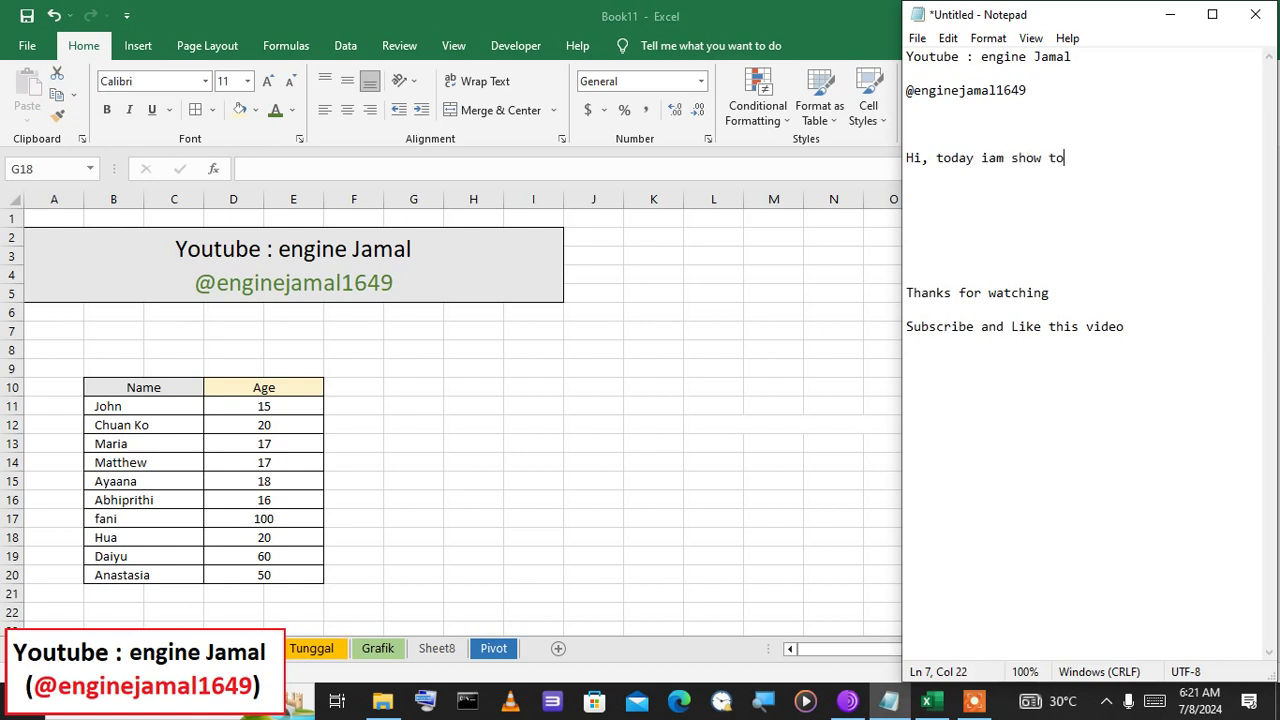
type(" sho")
key("BackSpace")
key("BackSpace")
key("BackSpace")
type("you ")
type("how")
type(" to cre")
type("ate or ")
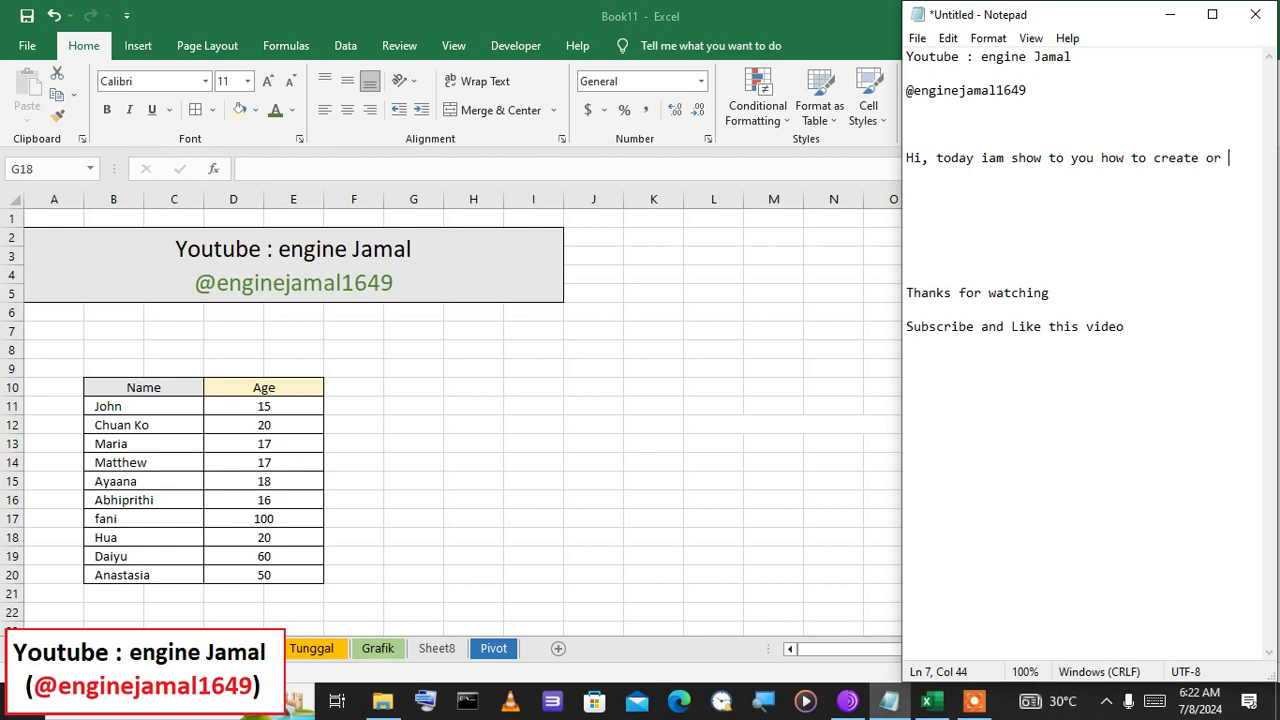
type("add ")
type("chart ")
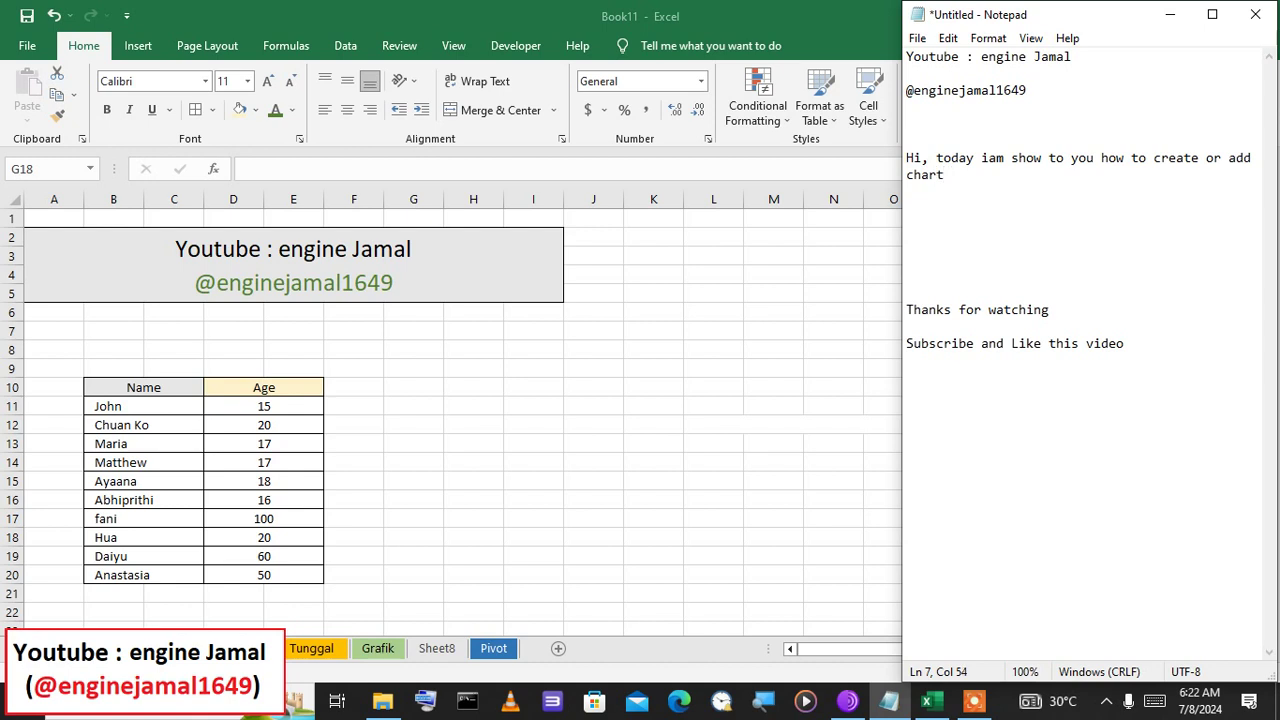
type("in exce")
type("l")
key("Return")
key("Return")
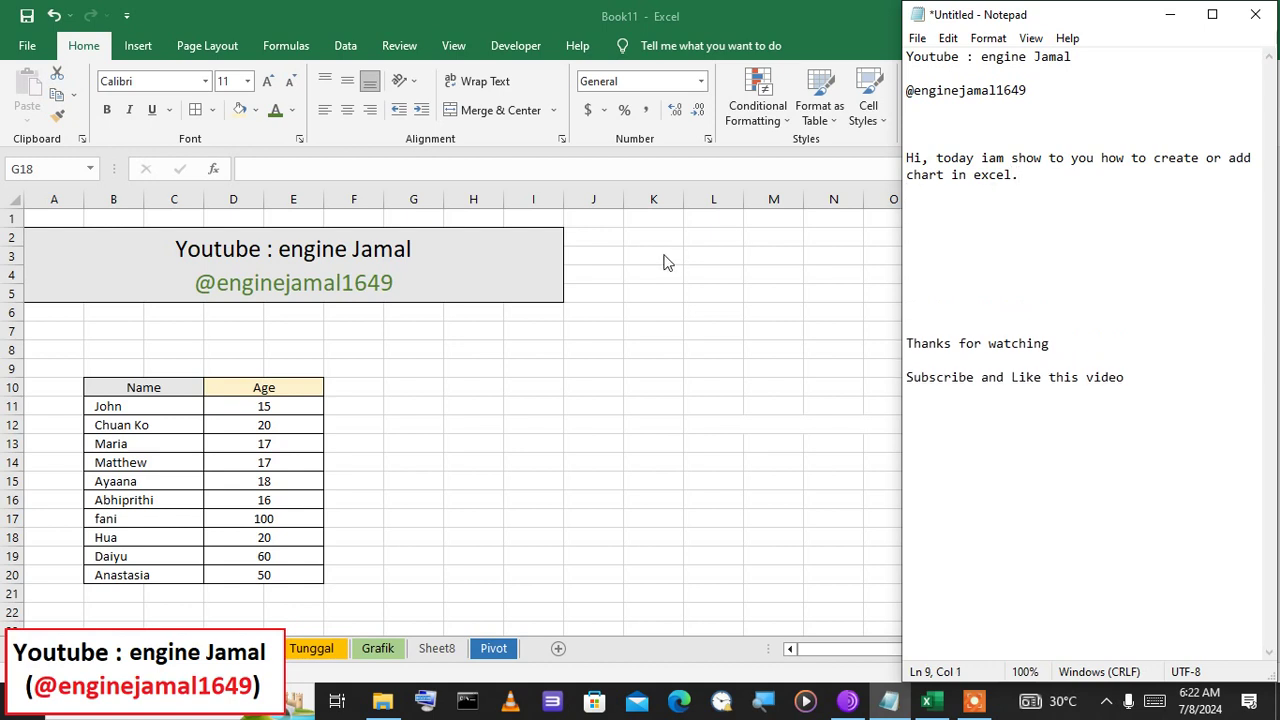
- Insert a 3-D Clustered Column chart from the Name and Age table B10:E20
key("alt+Tab")
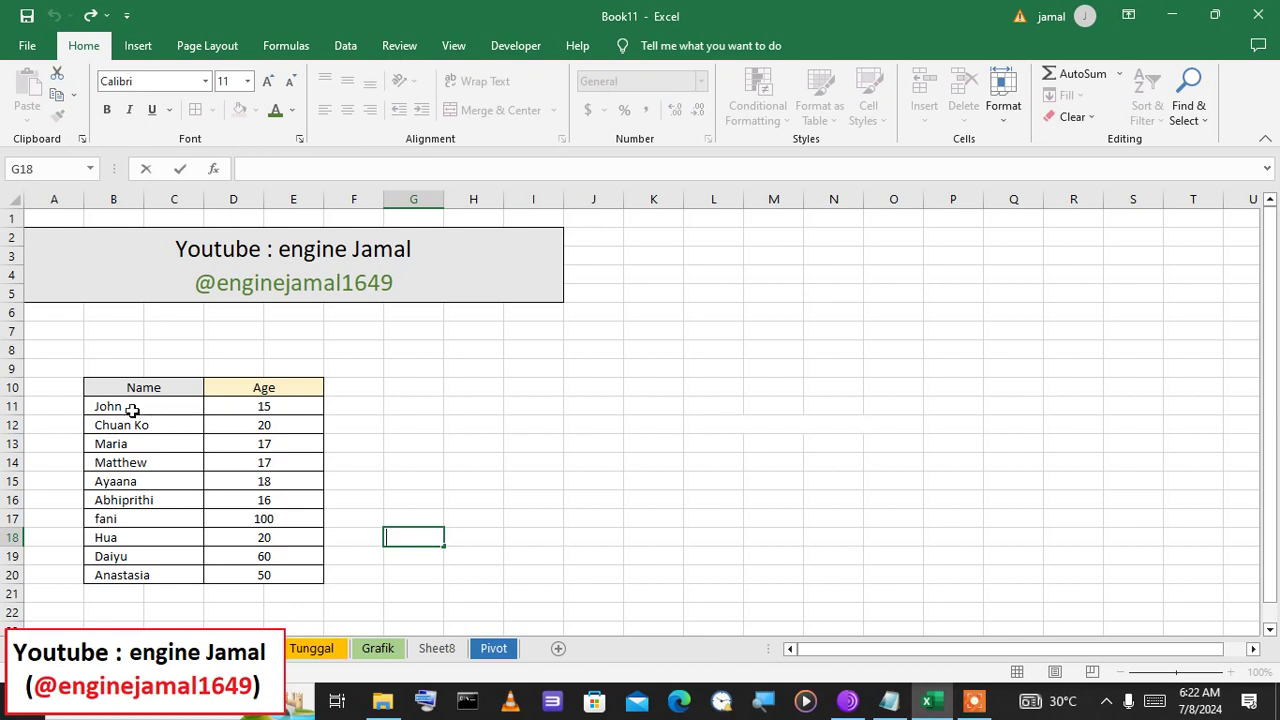
left_click(139, 394)
left_click_drag(139, 394, 314, 580)
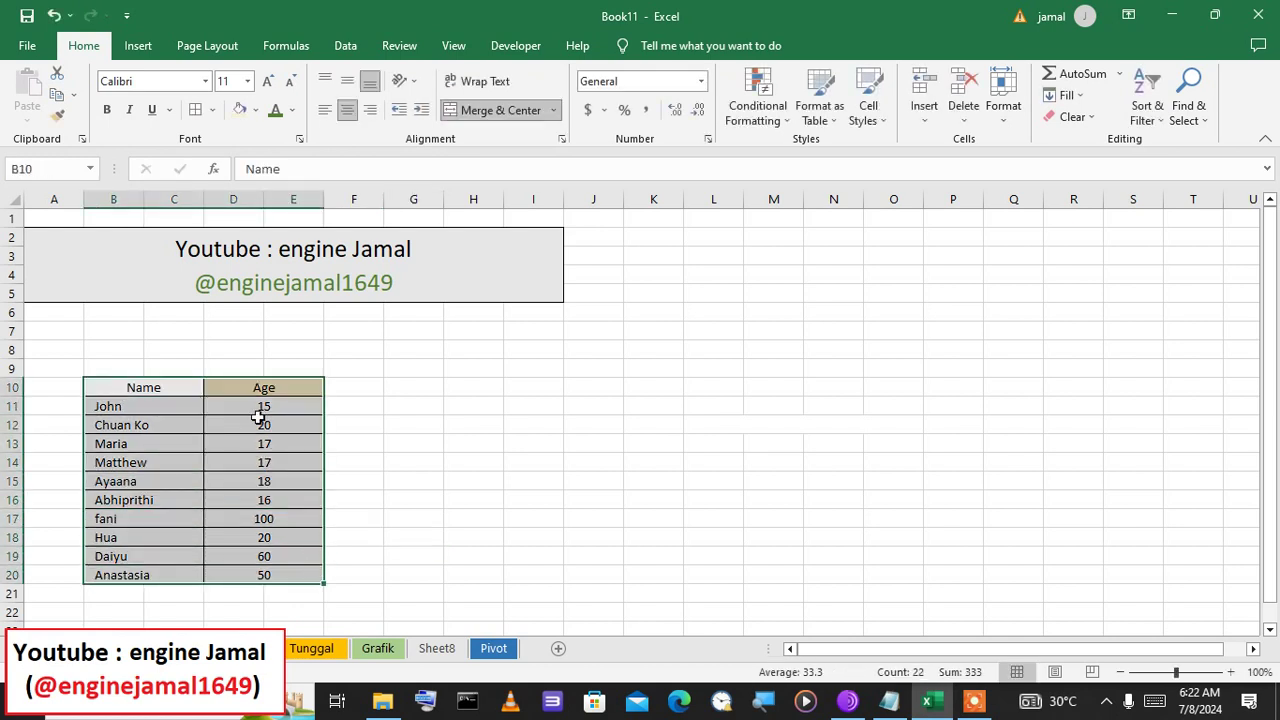
left_click(149, 48)
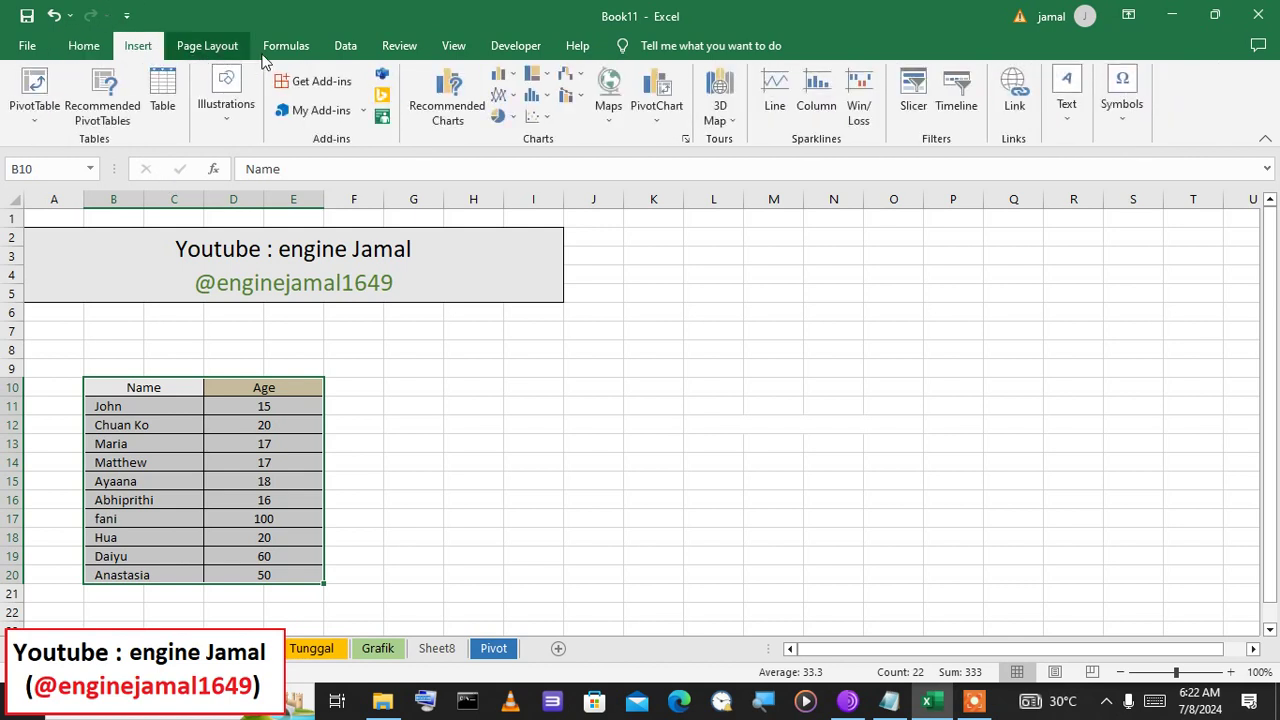
left_click(513, 80)
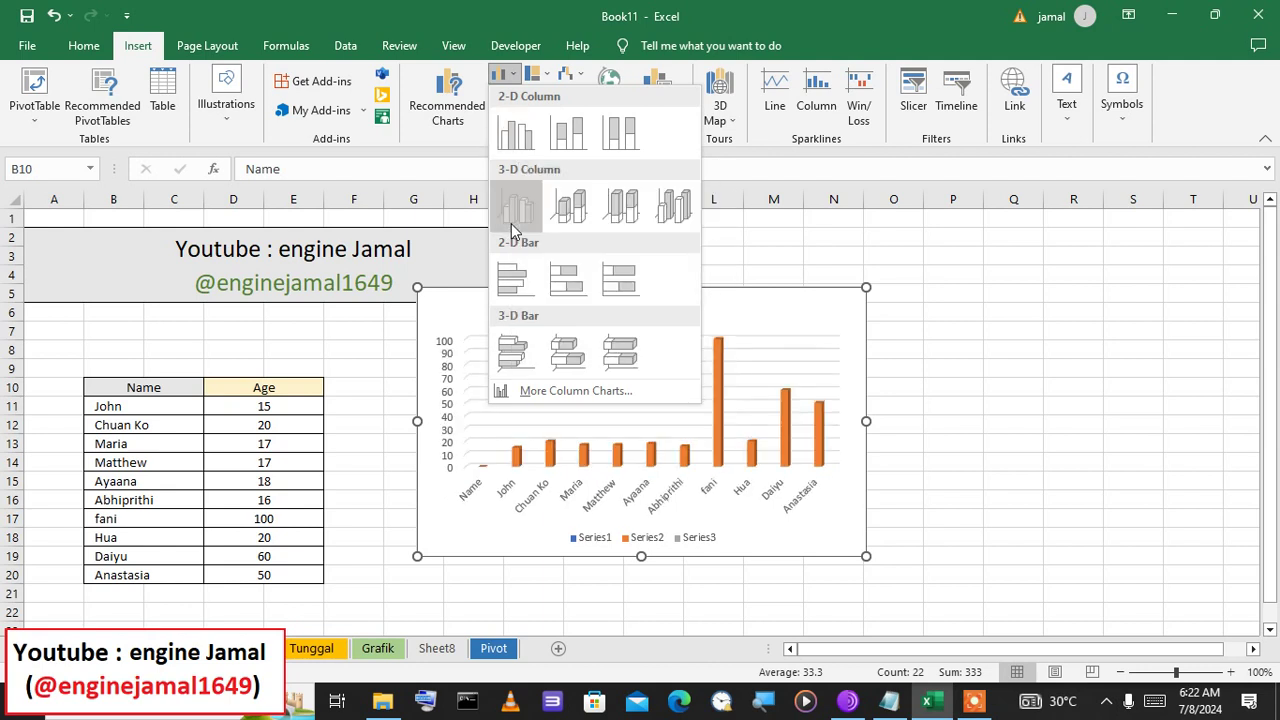
left_click(511, 223)
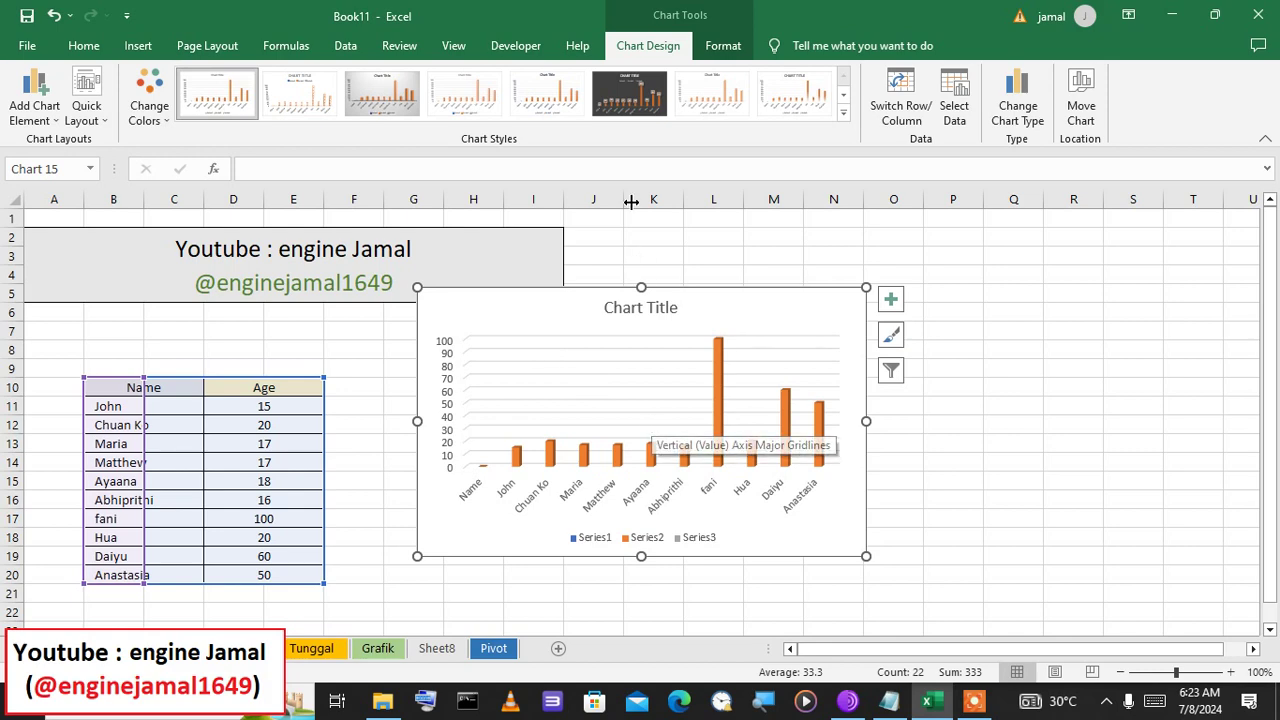
- Apply the dark chart style, move the chart lower and left, and bring Notepad forward
left_click(629, 103)
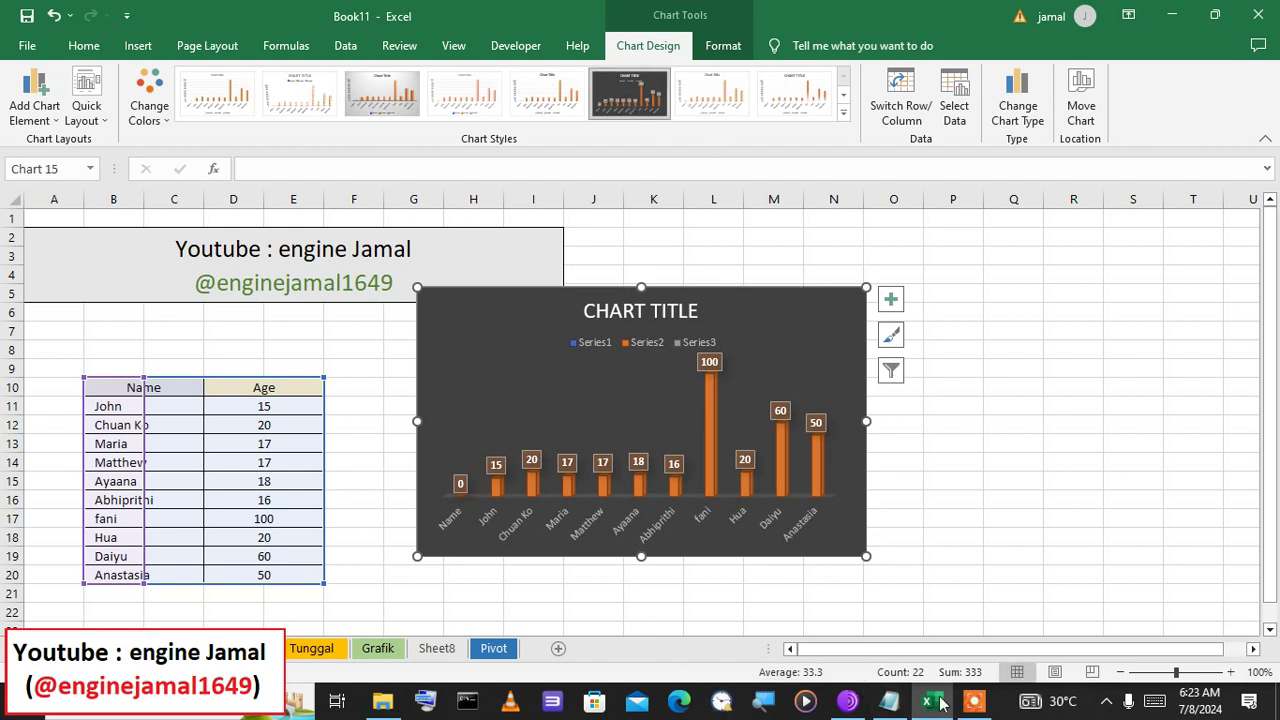
left_click(893, 703)
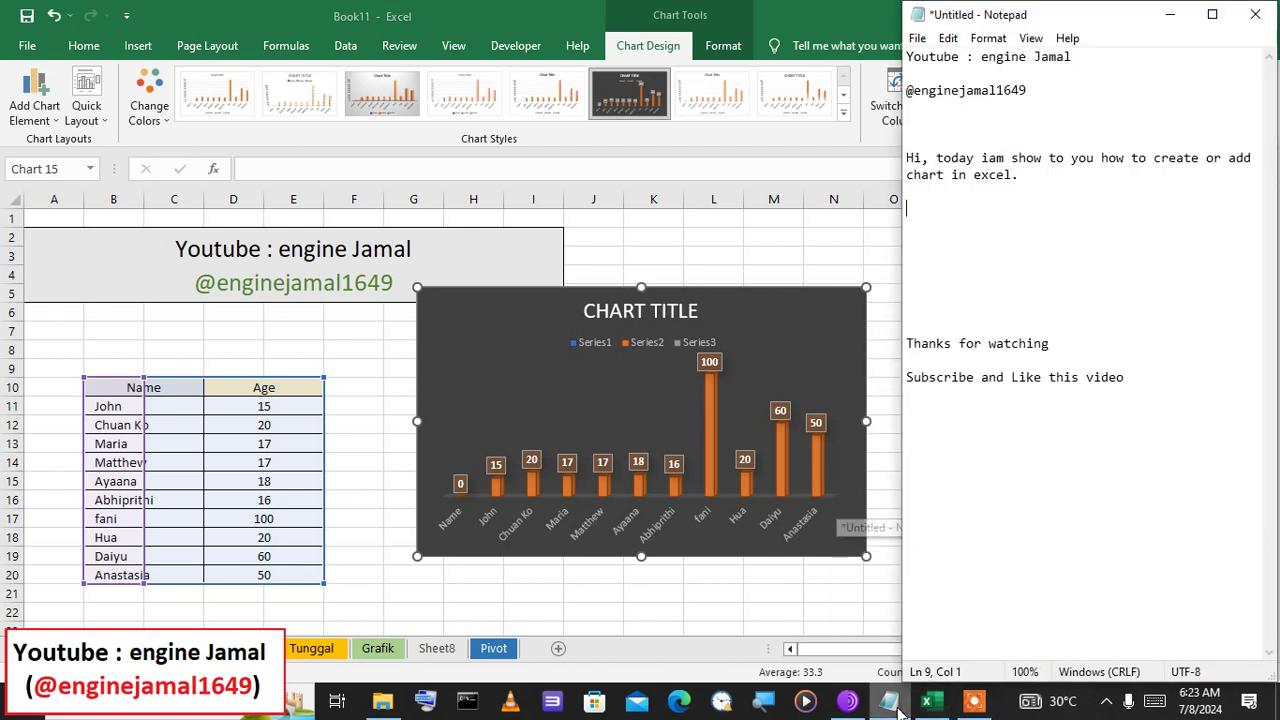
left_click(513, 305)
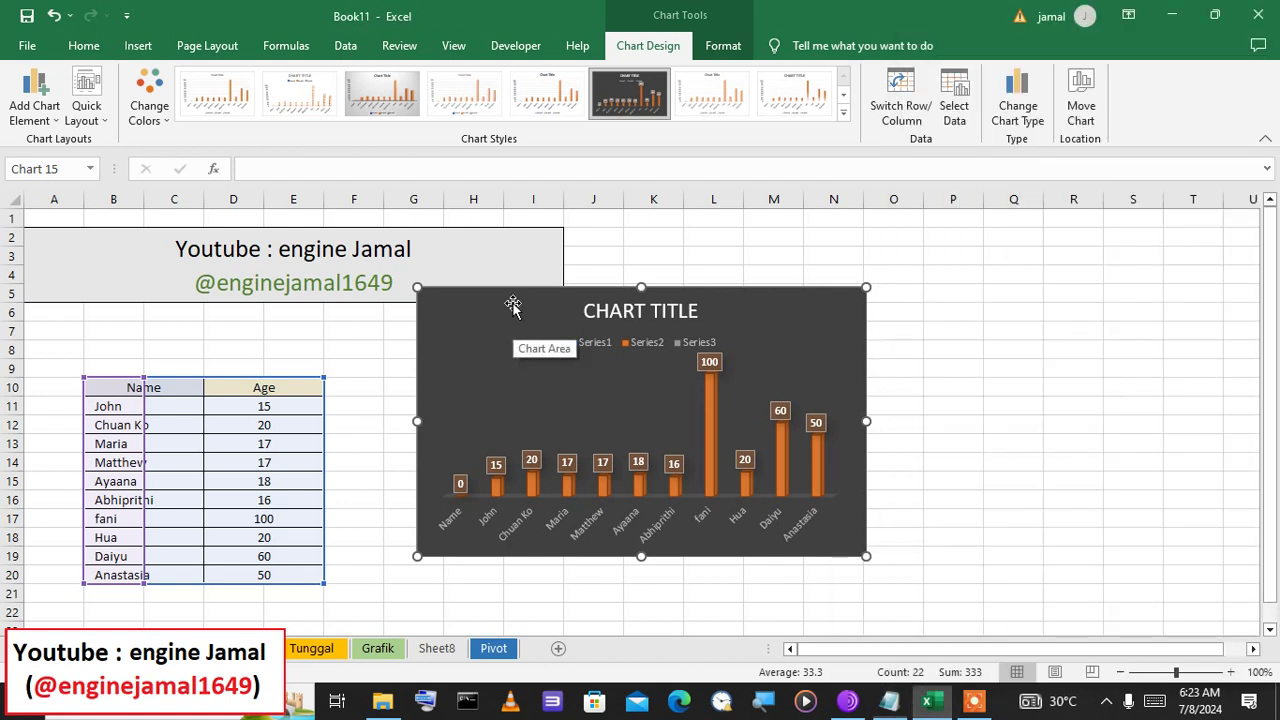
mouse_move(513, 305)
left_mouse_down()
mouse_move(469, 353)
mouse_move(481, 353)
left_mouse_up()
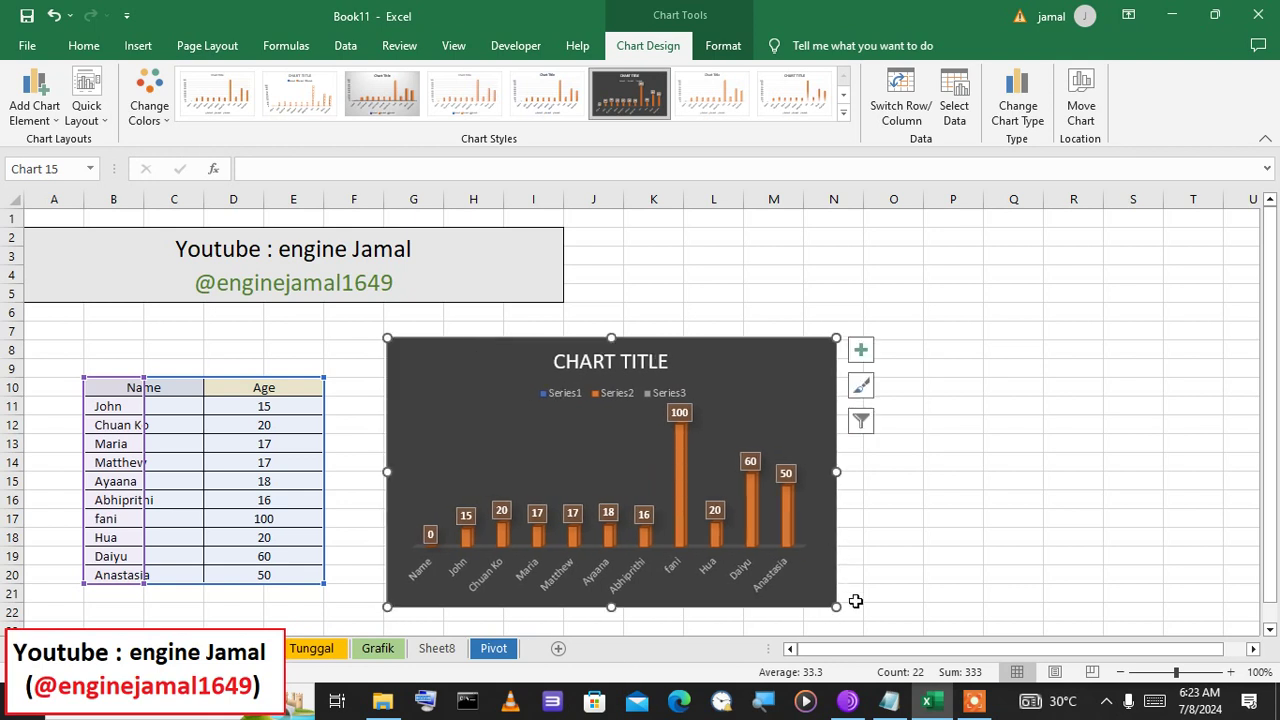
left_click(889, 700)
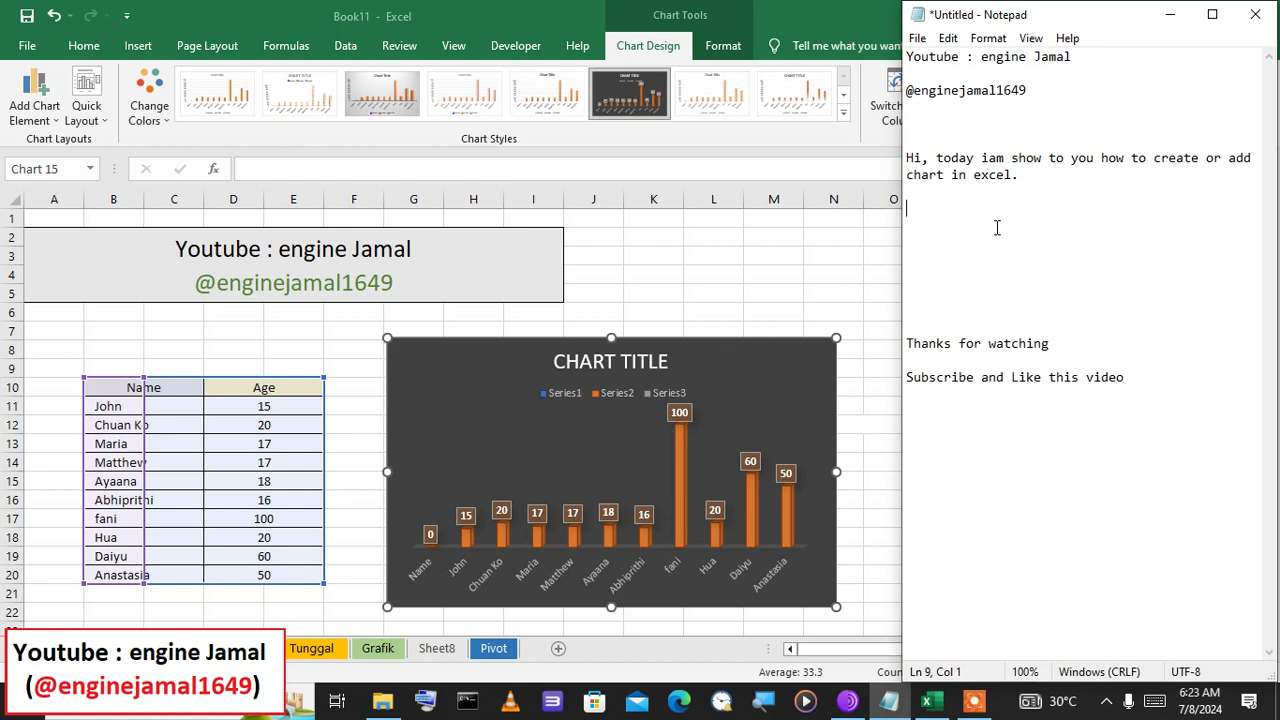
- Type the note 'You can change data in table' in Notepad
type("Youca")
type("n chage")
key("BackSpace")
key("BackSpace")
key("BackSpace")
type("ang")
type("e data ")
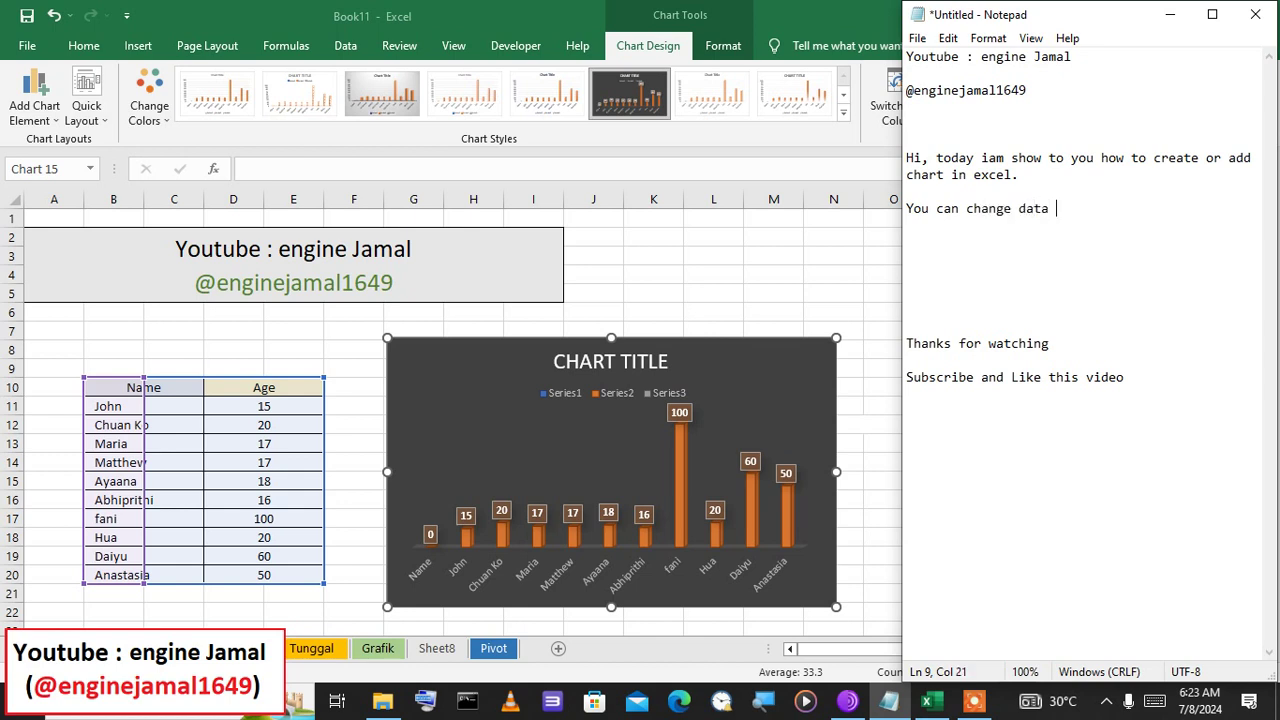
type("in tabl")
type("es")
key("BackSpace")
- Back in Excel, change fani's age from 100 to 35
key("alt+Tab")
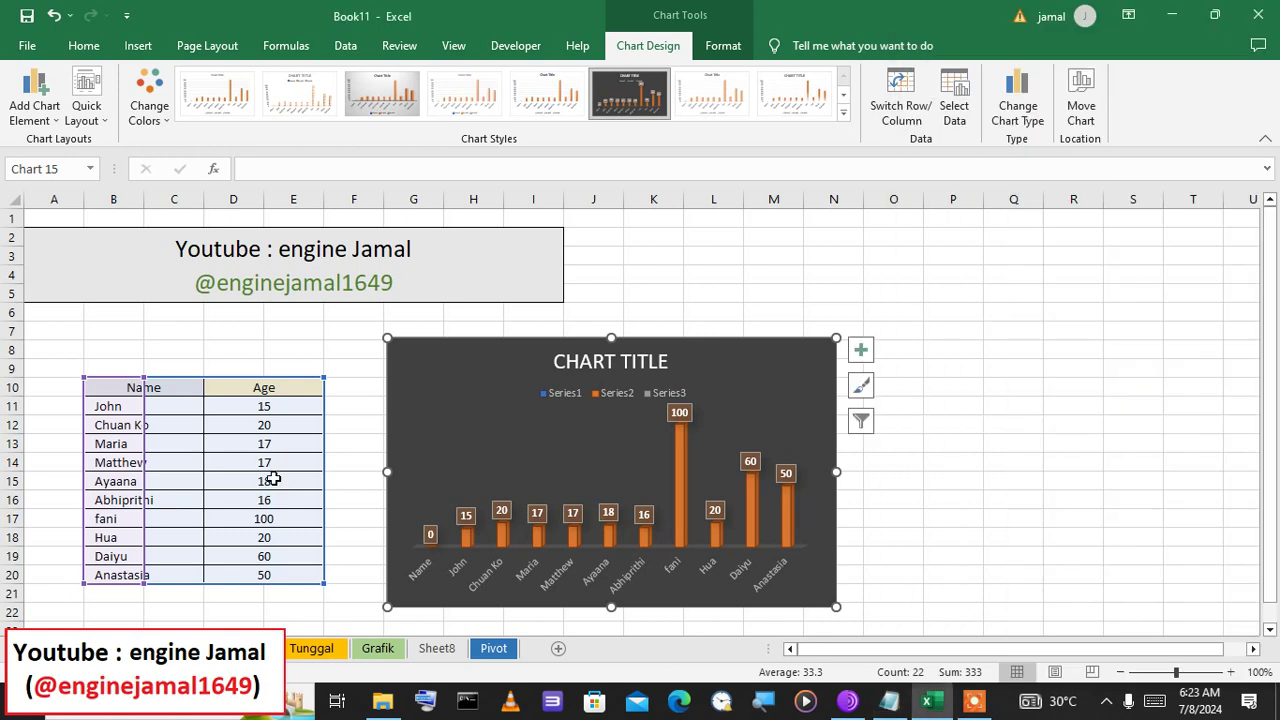
left_click(272, 480)
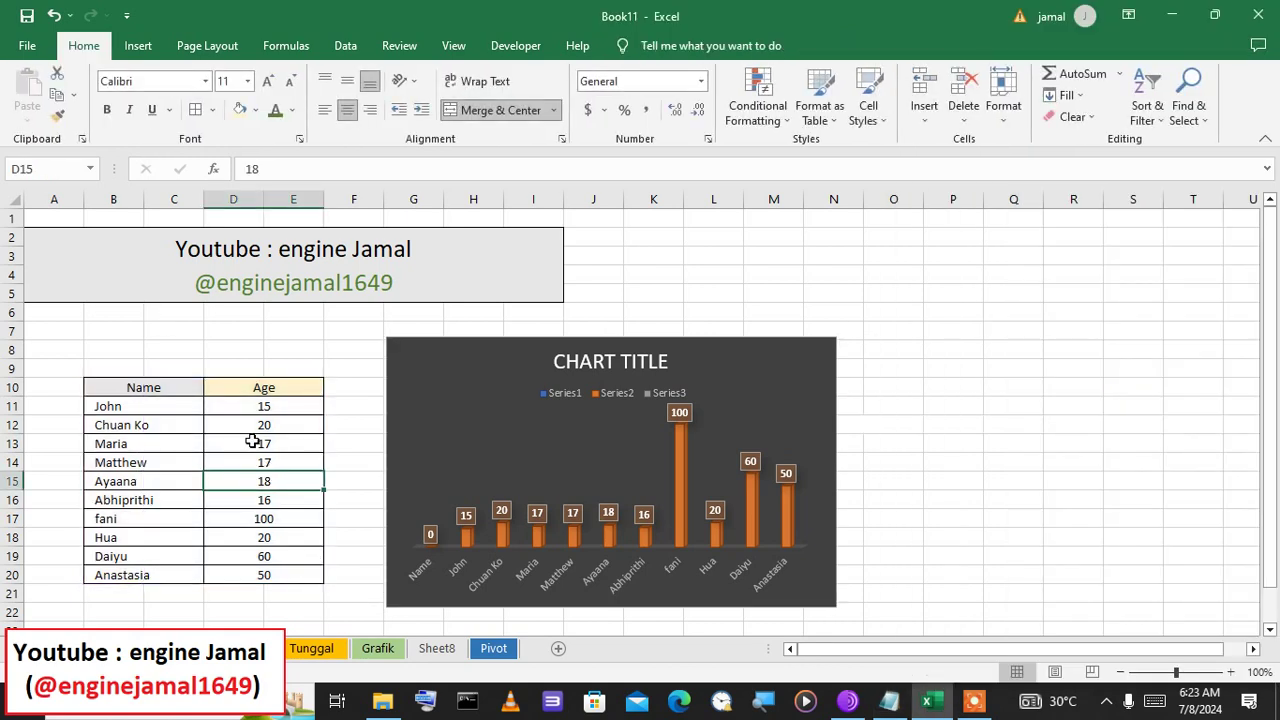
left_click(277, 520)
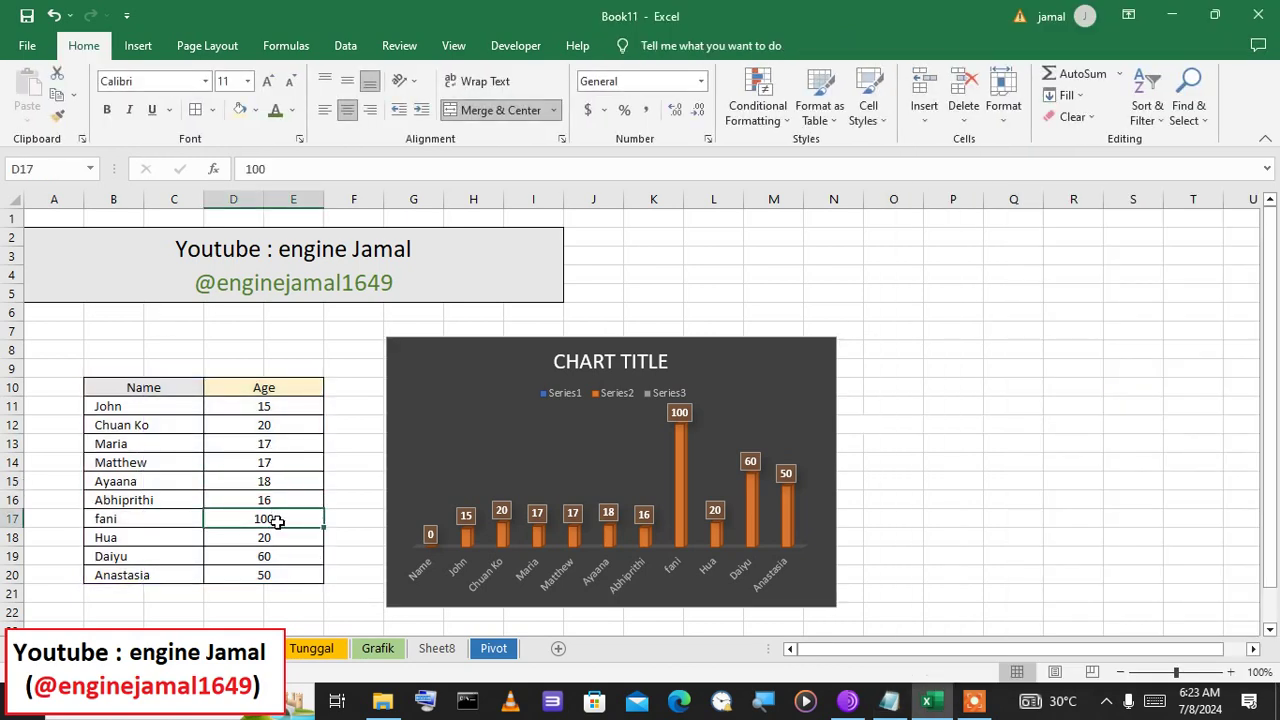
type("10")
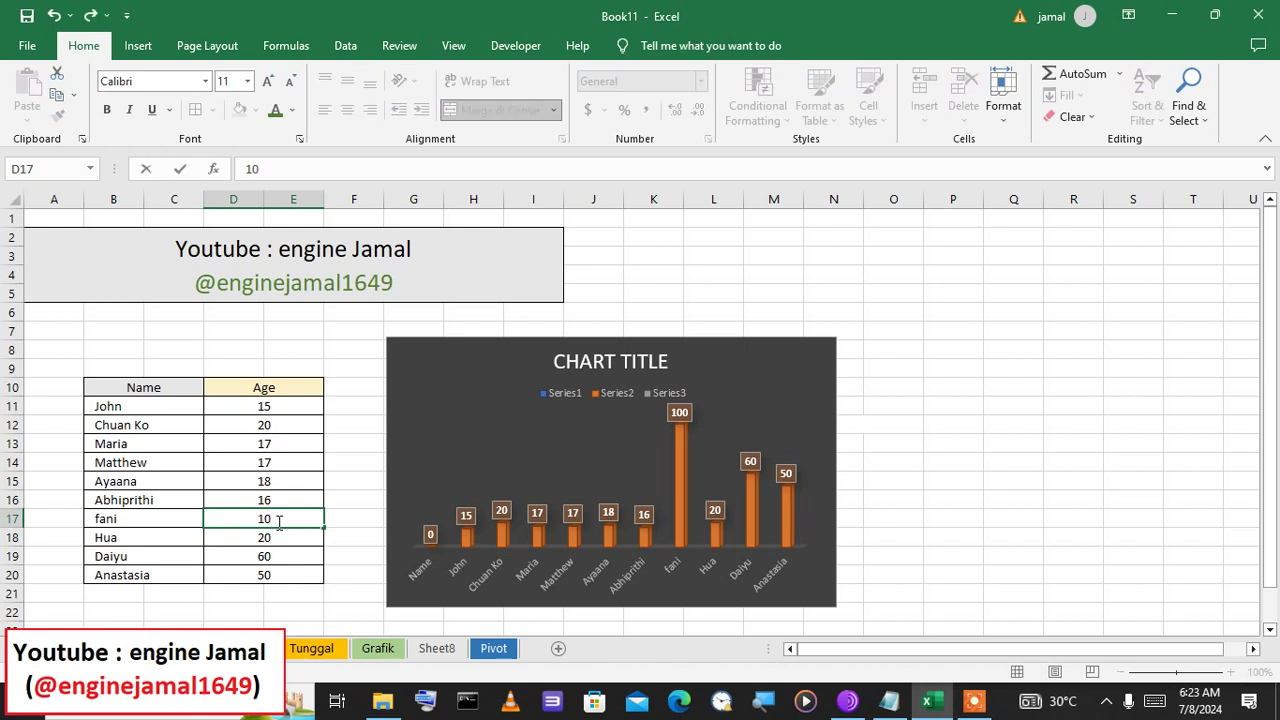
key("BackSpace")
type("3")
type("5")
key("Return")
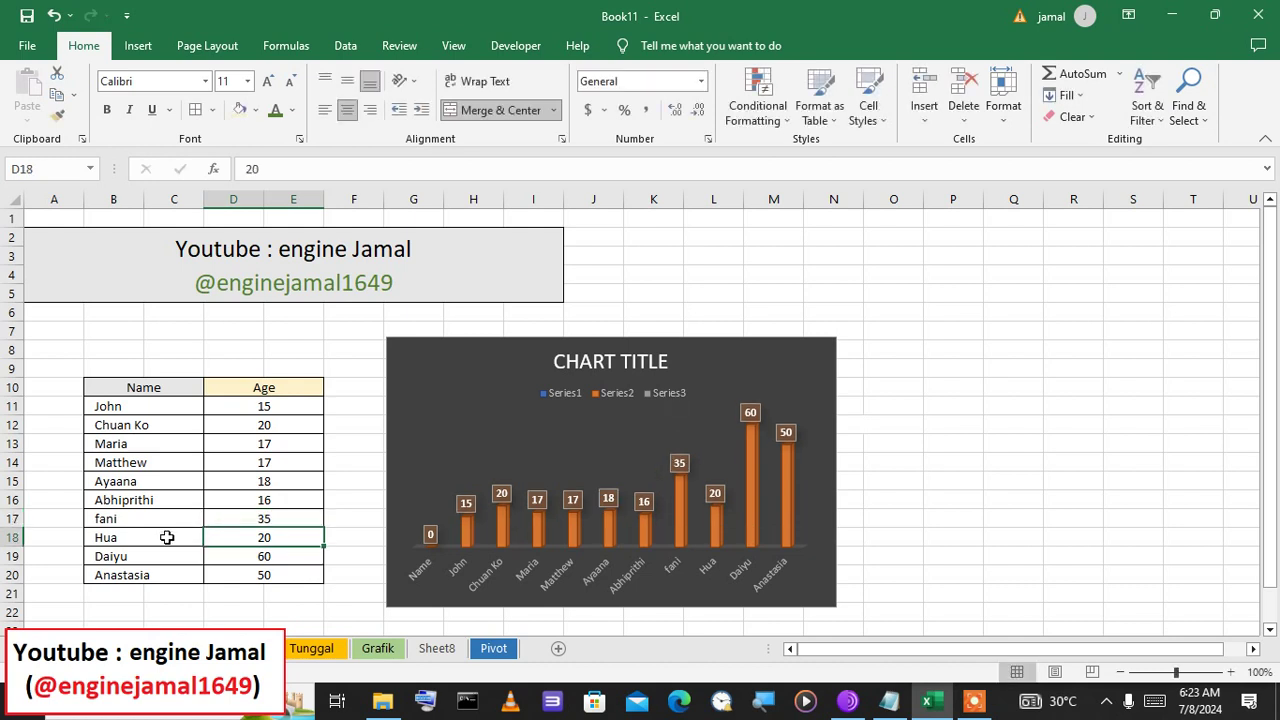
left_click(119, 427)
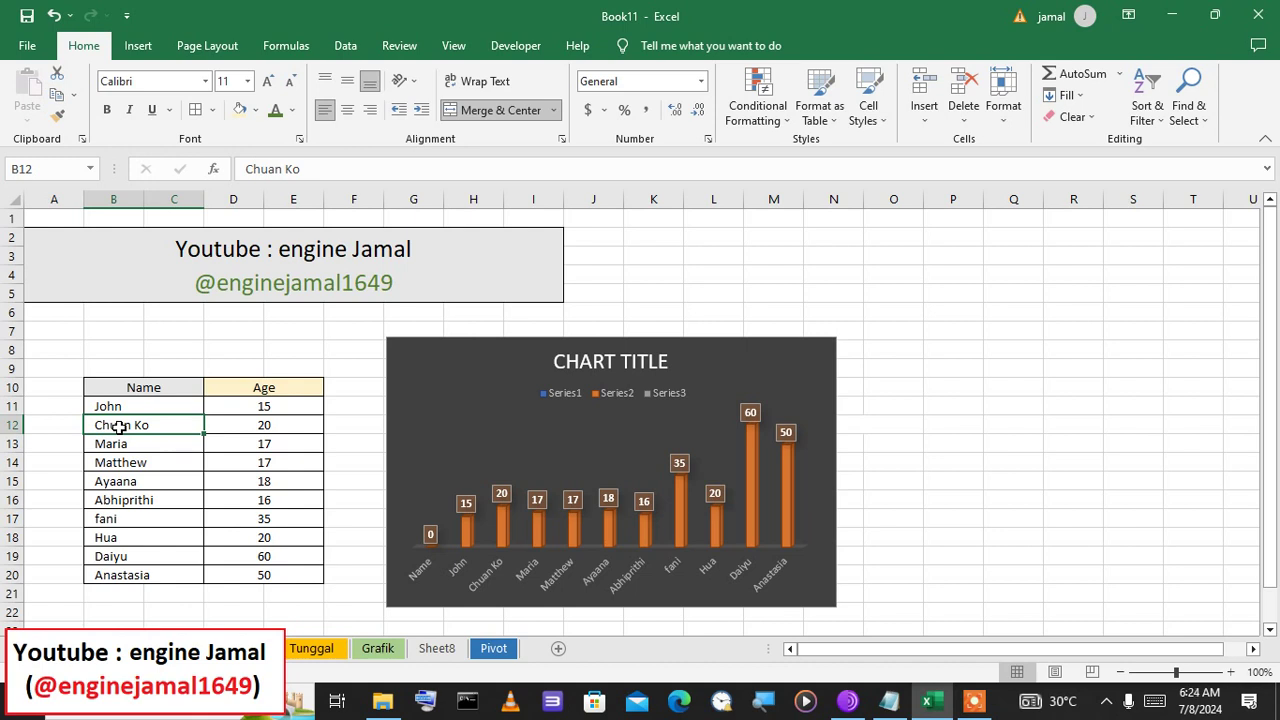
type("Larr")
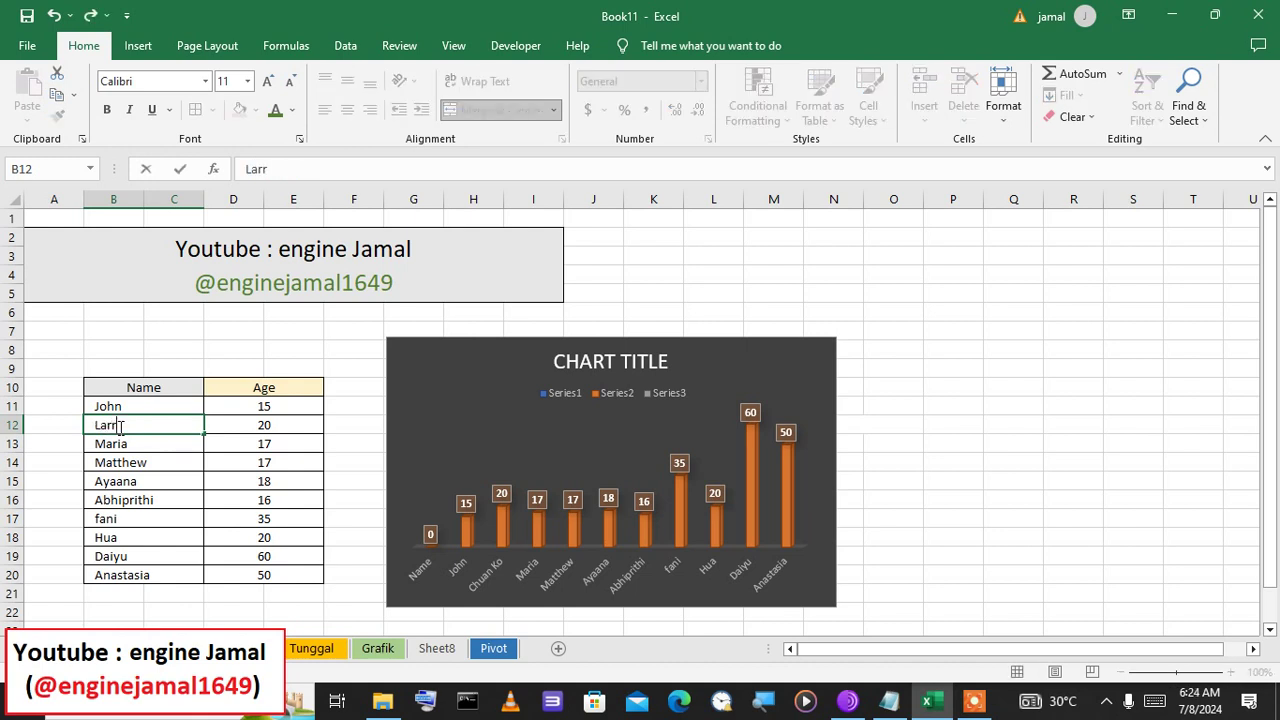
type("y")
key("Return")
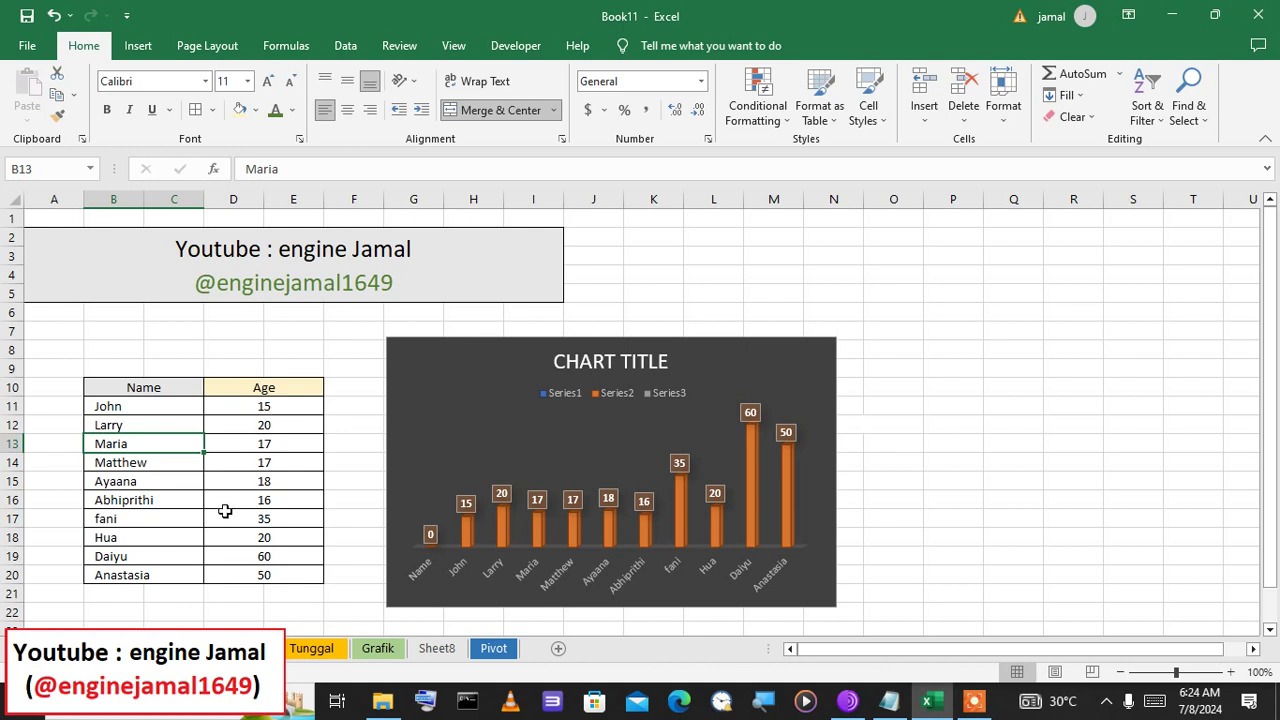
left_click(266, 553)
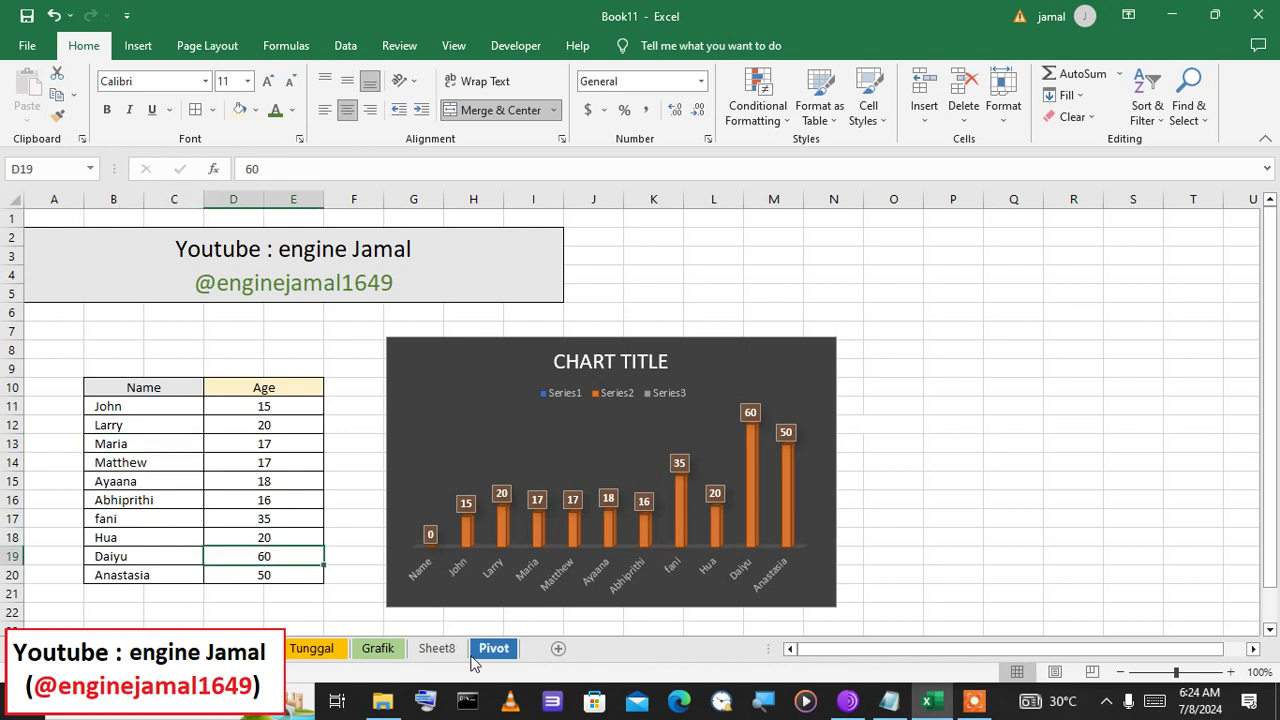
type("2")
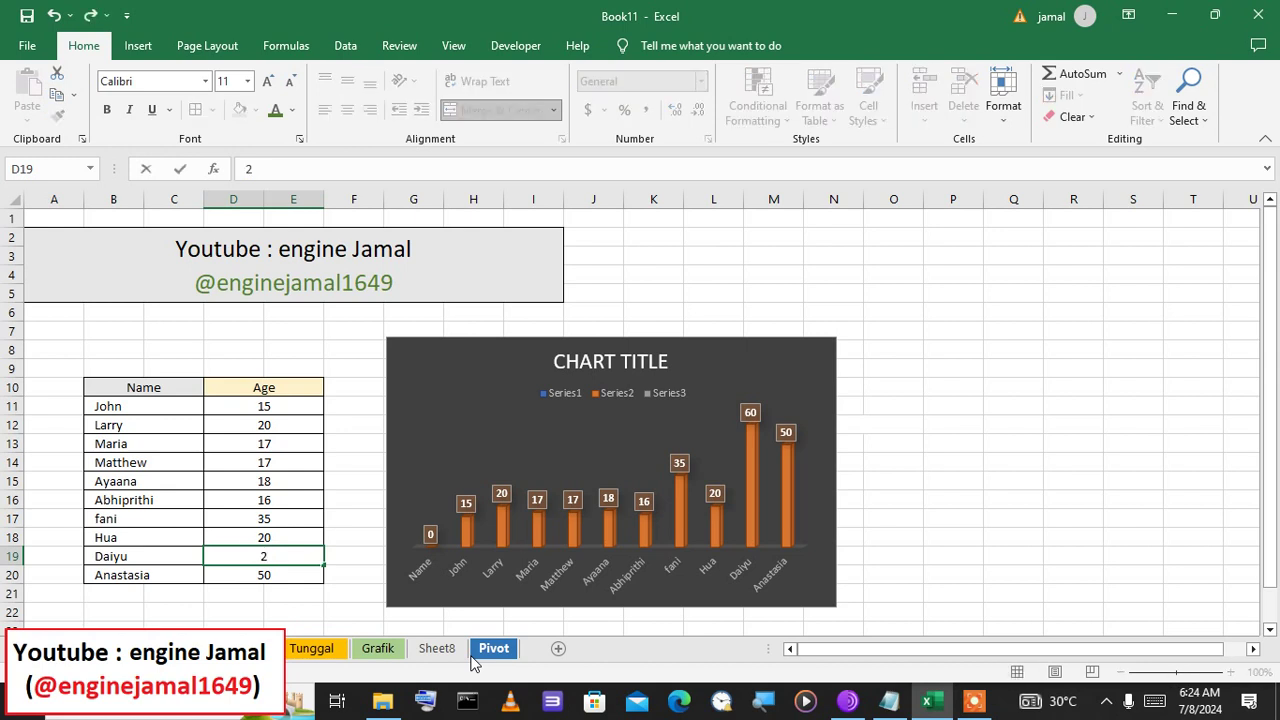
type("1")
key("Return")
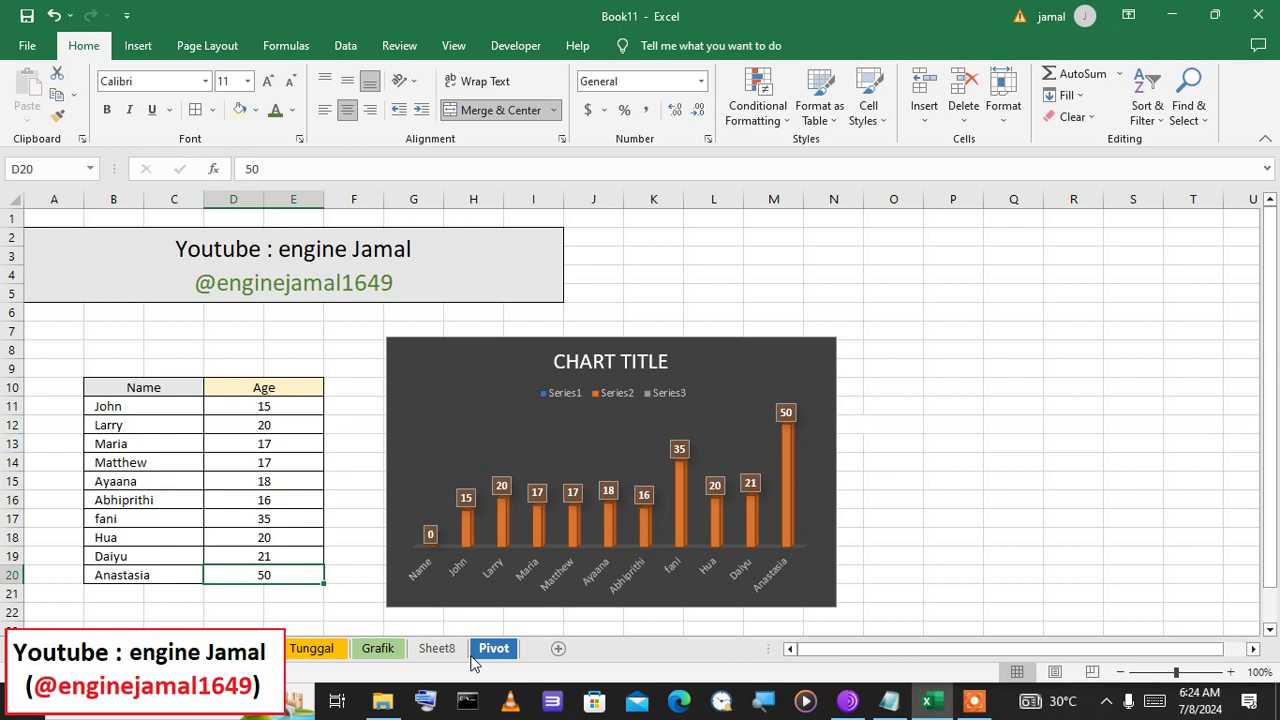
left_click(890, 703)
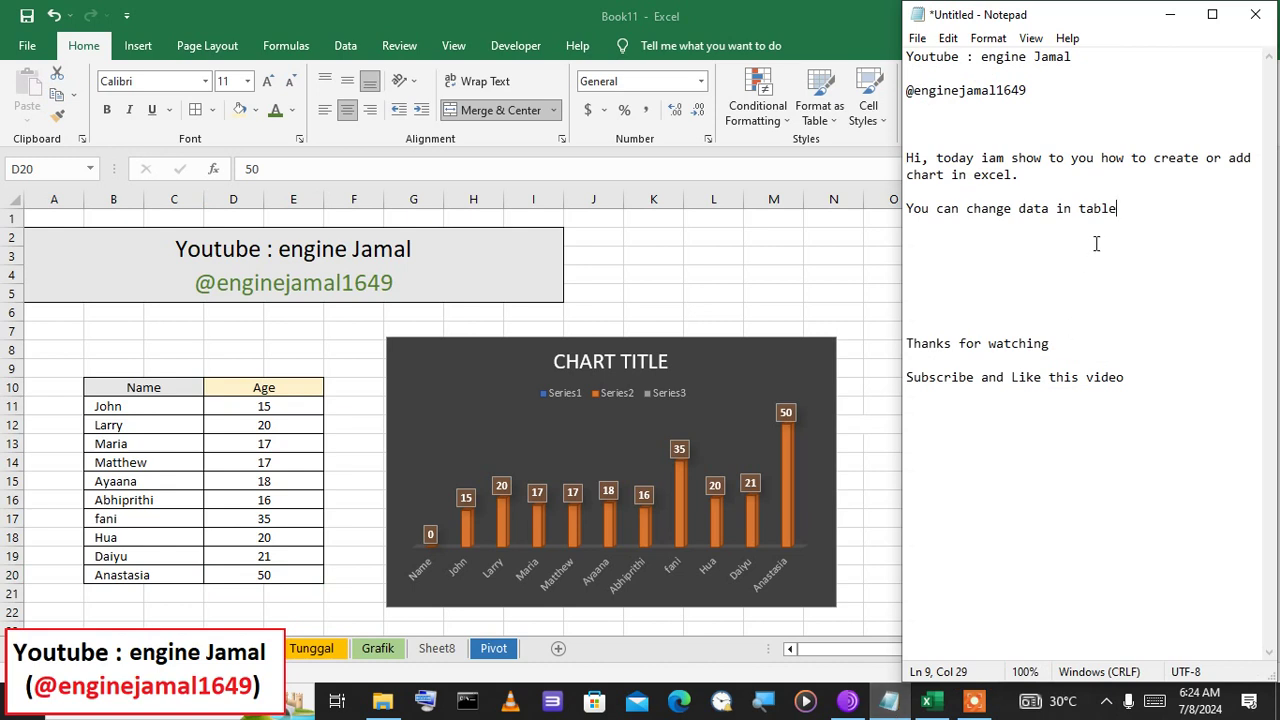
- Add the note 'you can change chart type bar to pie' and return to Excel
key("Return")
key("Return")
type("y")
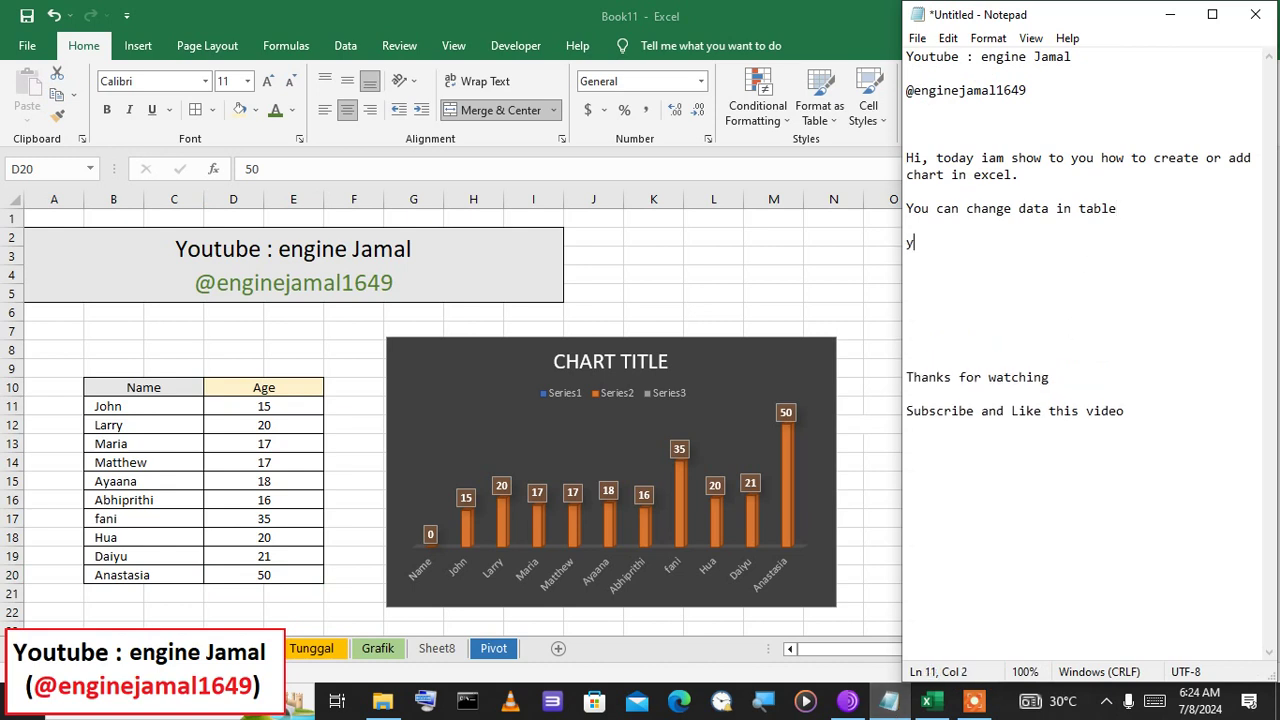
type("ou can ch")
type("ange ")
type("chart")
type(" type")
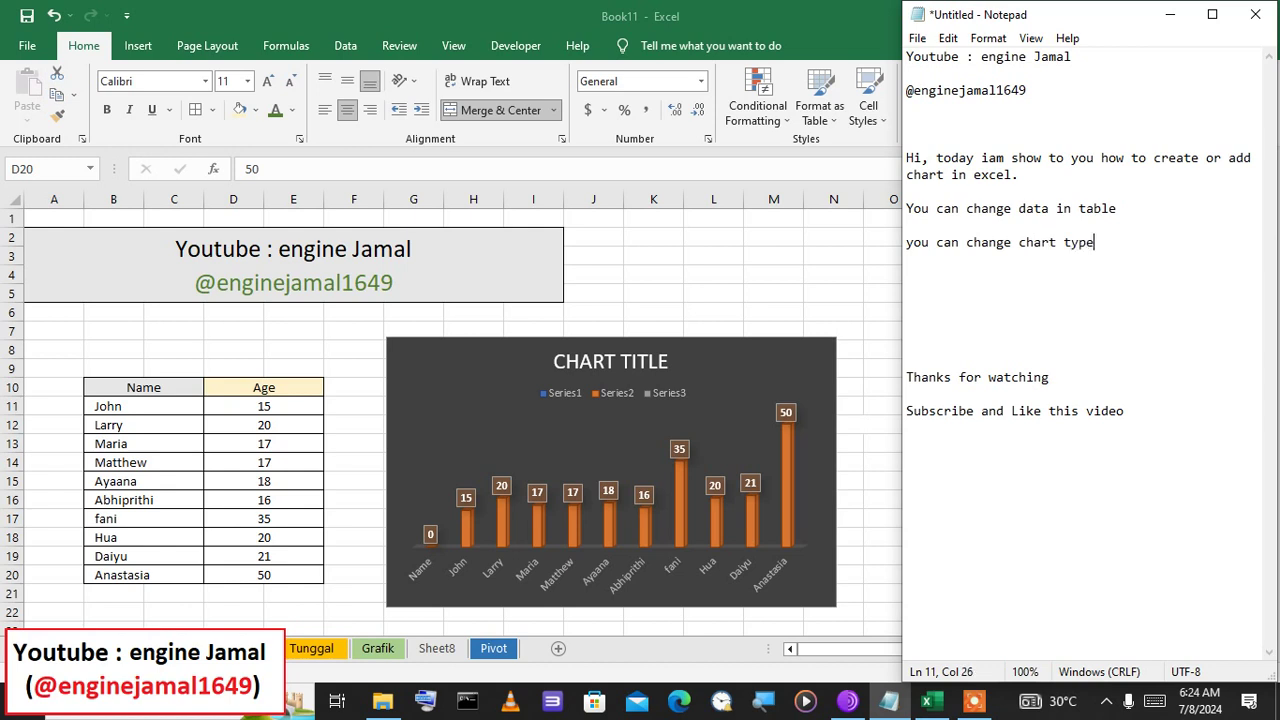
type(" ba")
type("r to ")
type("pie")
key("alt+Tab")
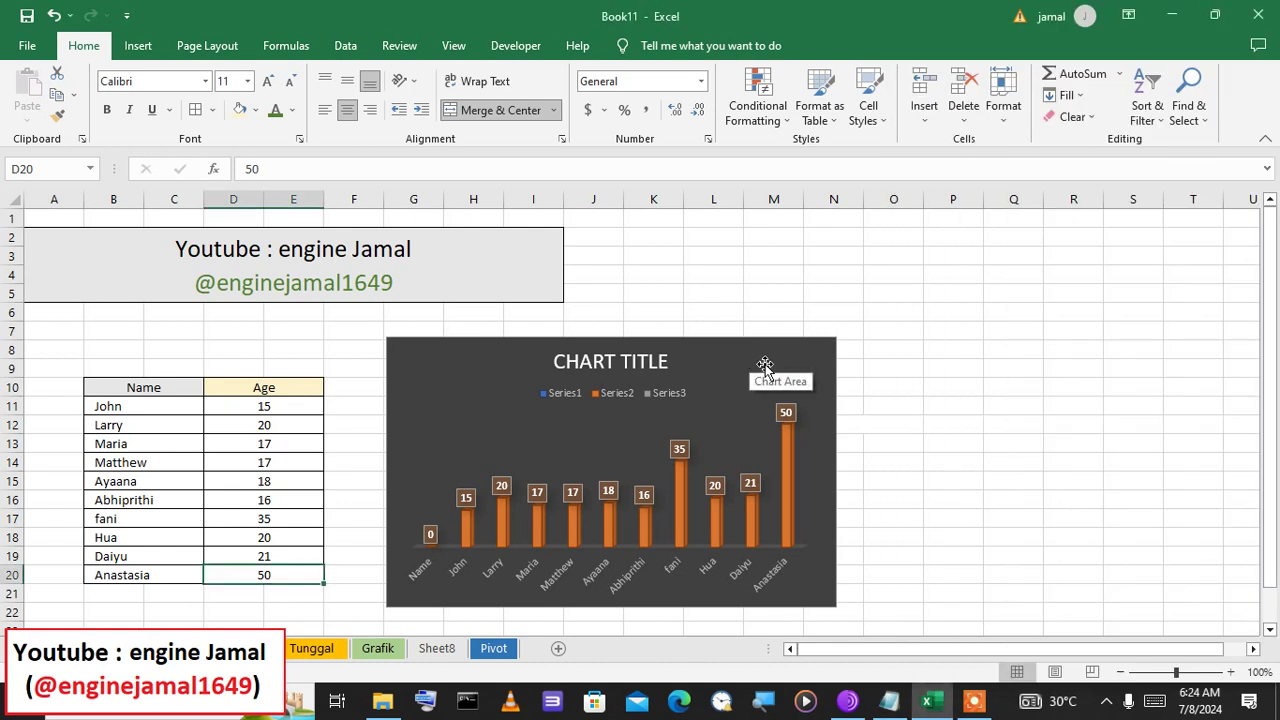
left_click(765, 366)
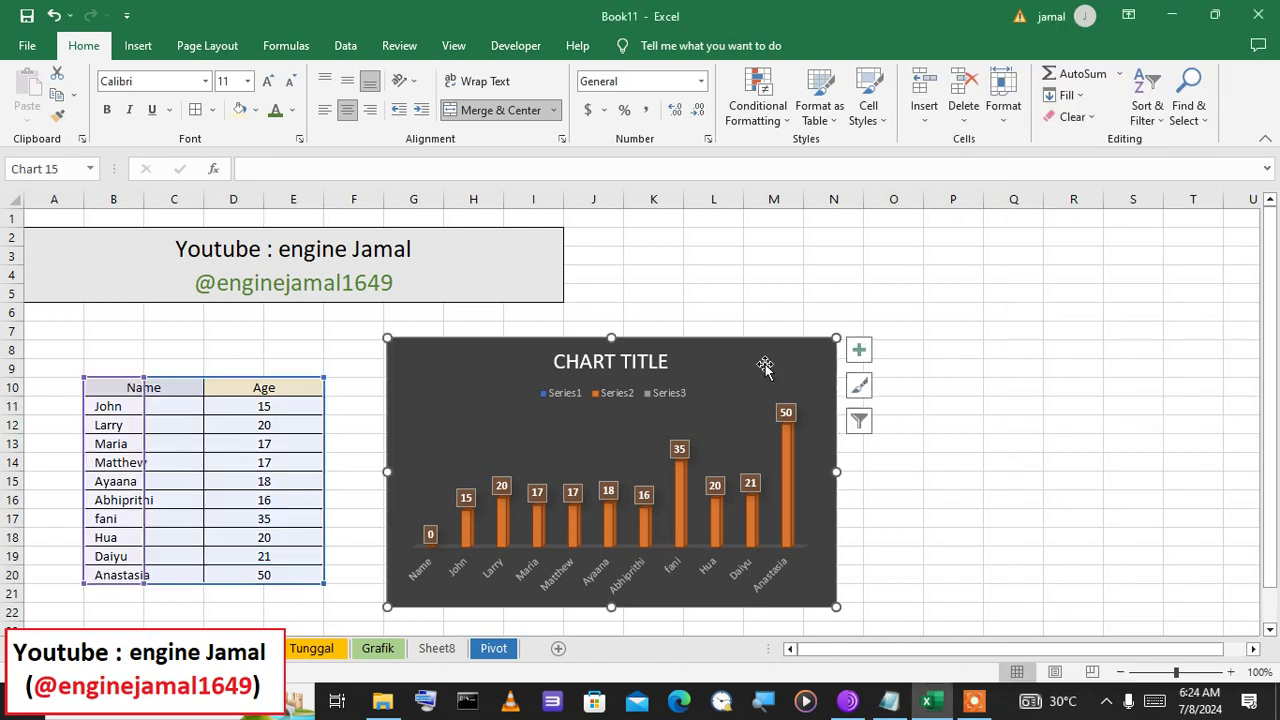
left_click(862, 387)
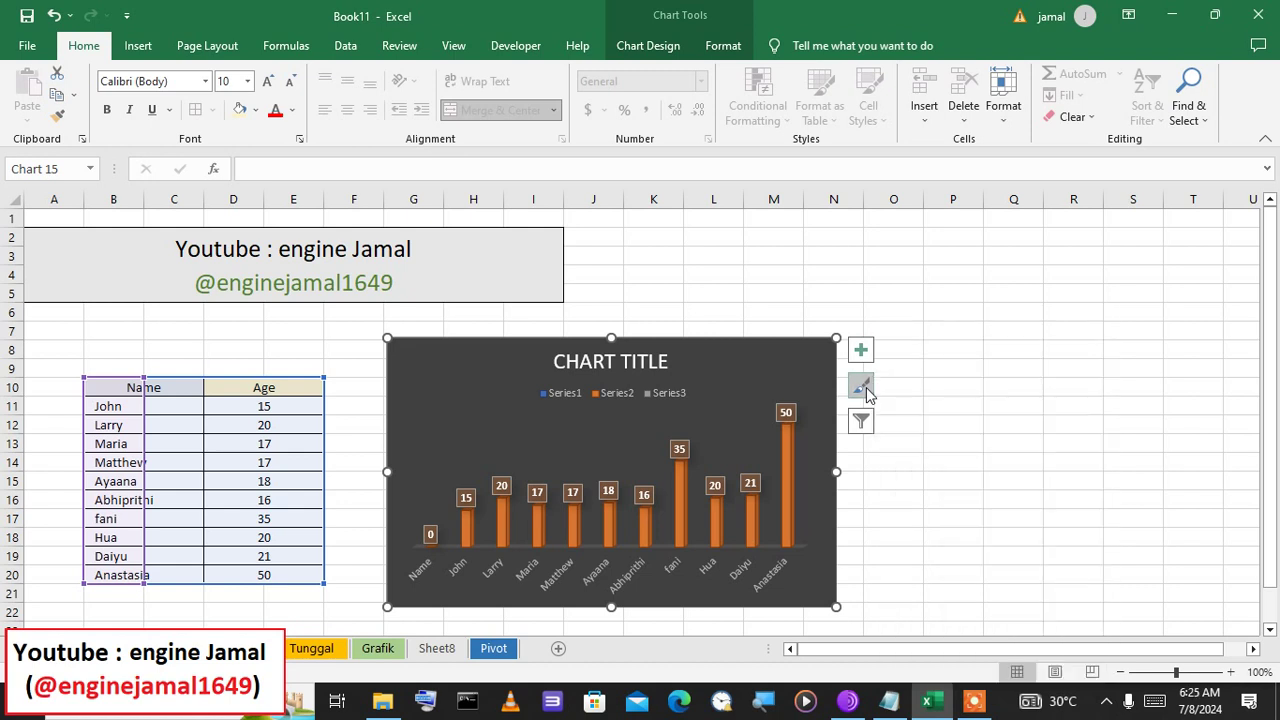
left_click(864, 389)
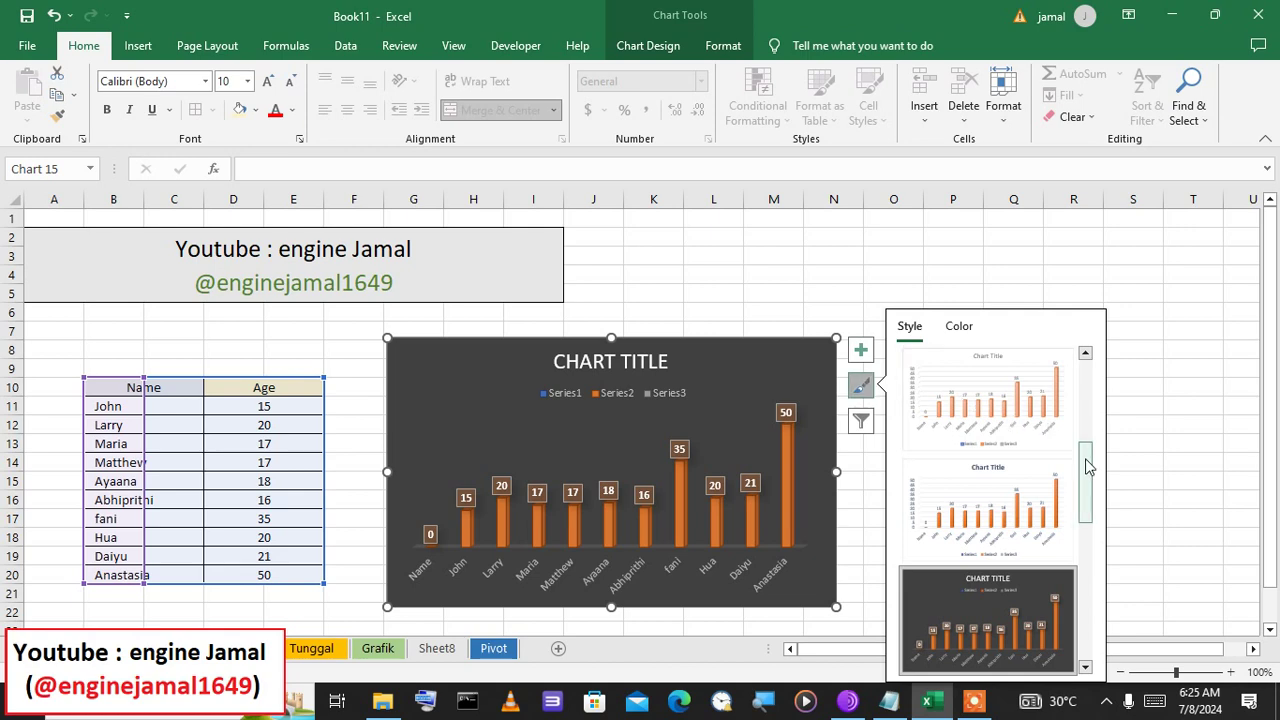
left_click_drag(1088, 466, 1127, 517)
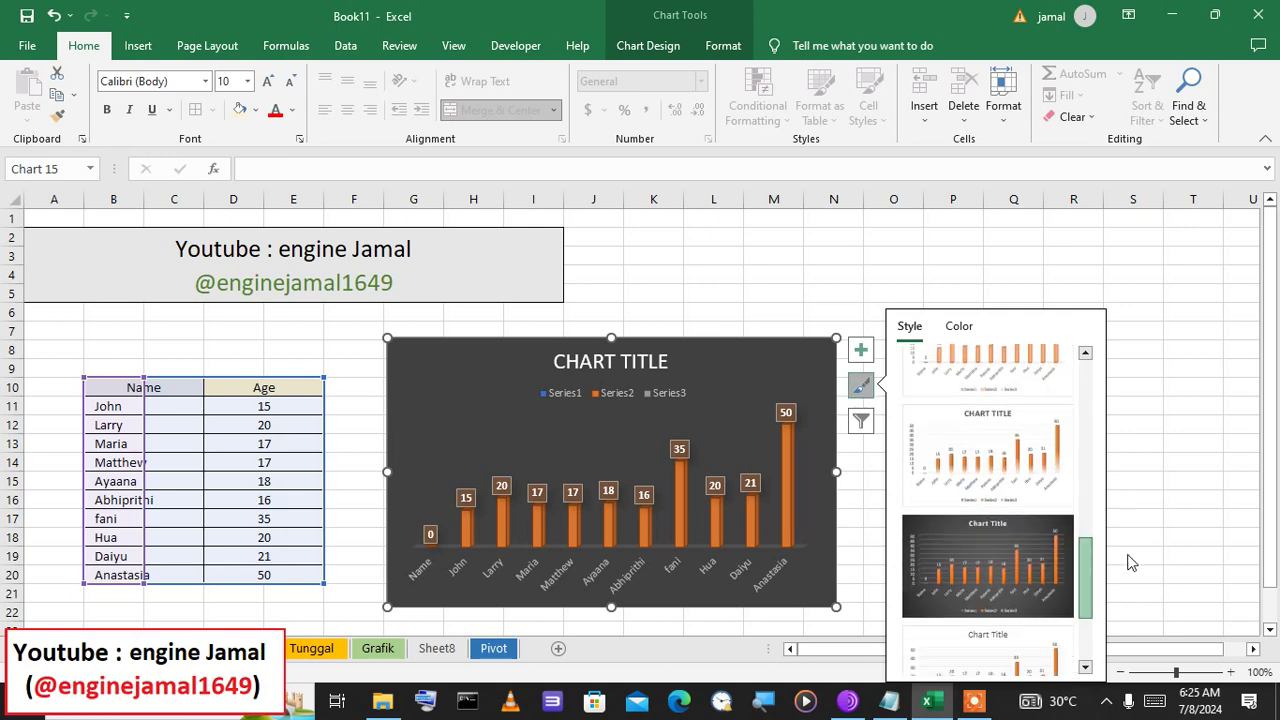
left_click_drag(1086, 548, 1050, 365)
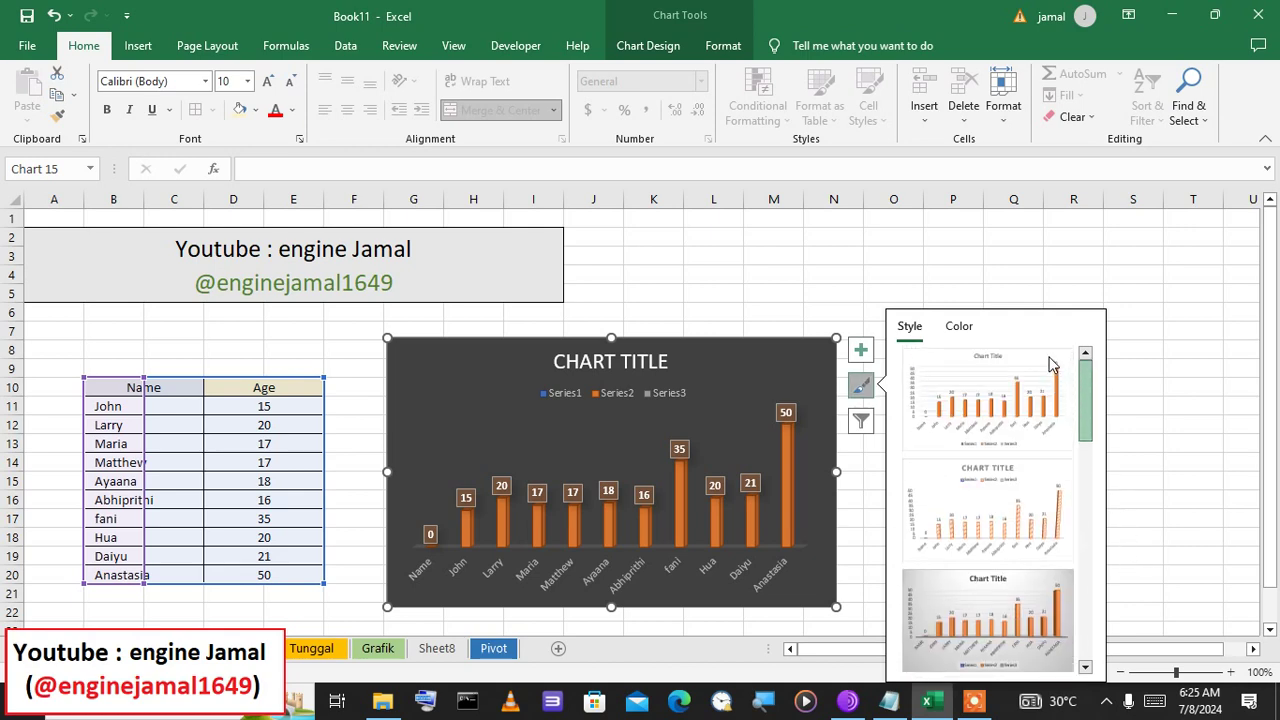
left_click(730, 244)
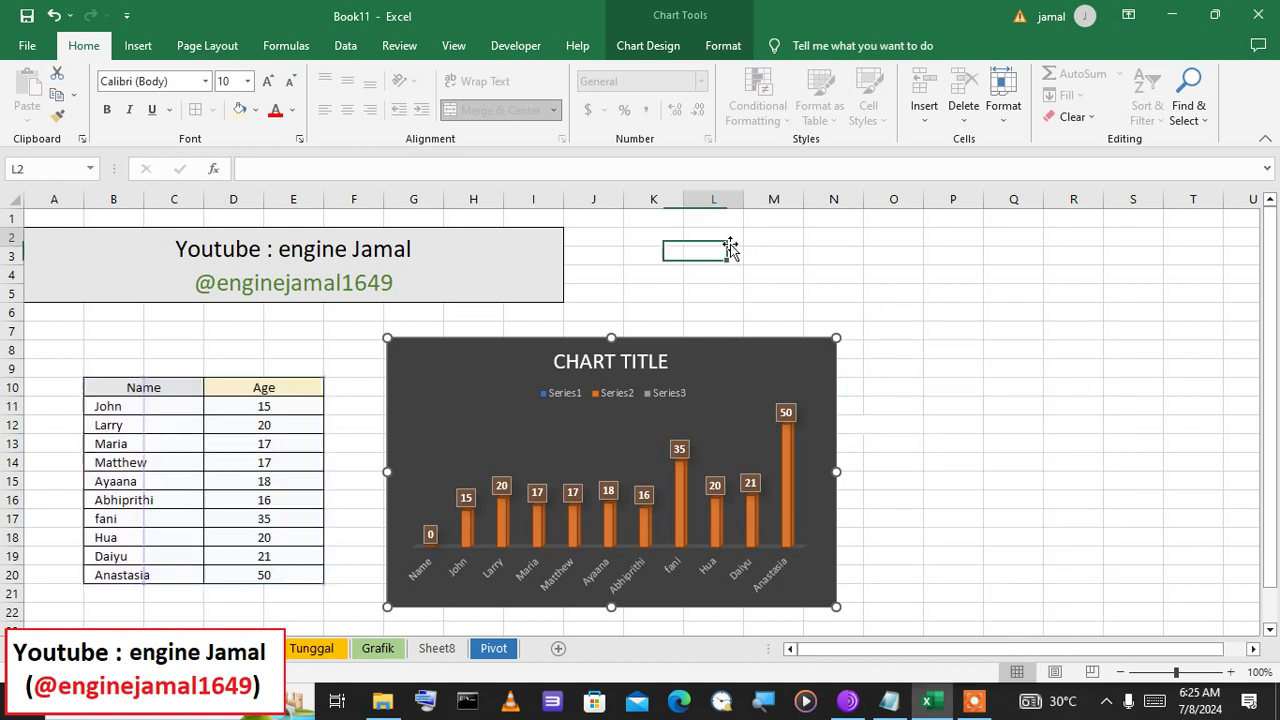
left_click(524, 373)
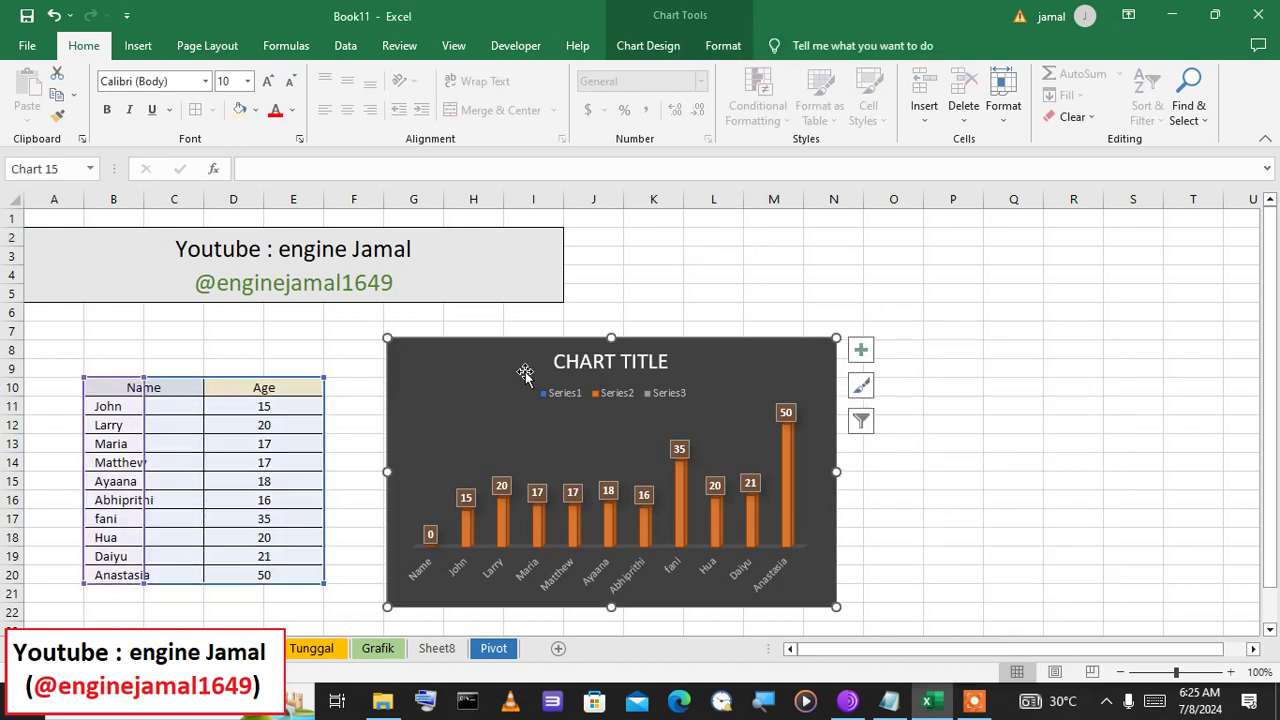
- Browse the Insert tab's column chart list, then show the Pie/Doughnut chart types
key("ctrl+1")
left_click(138, 46)
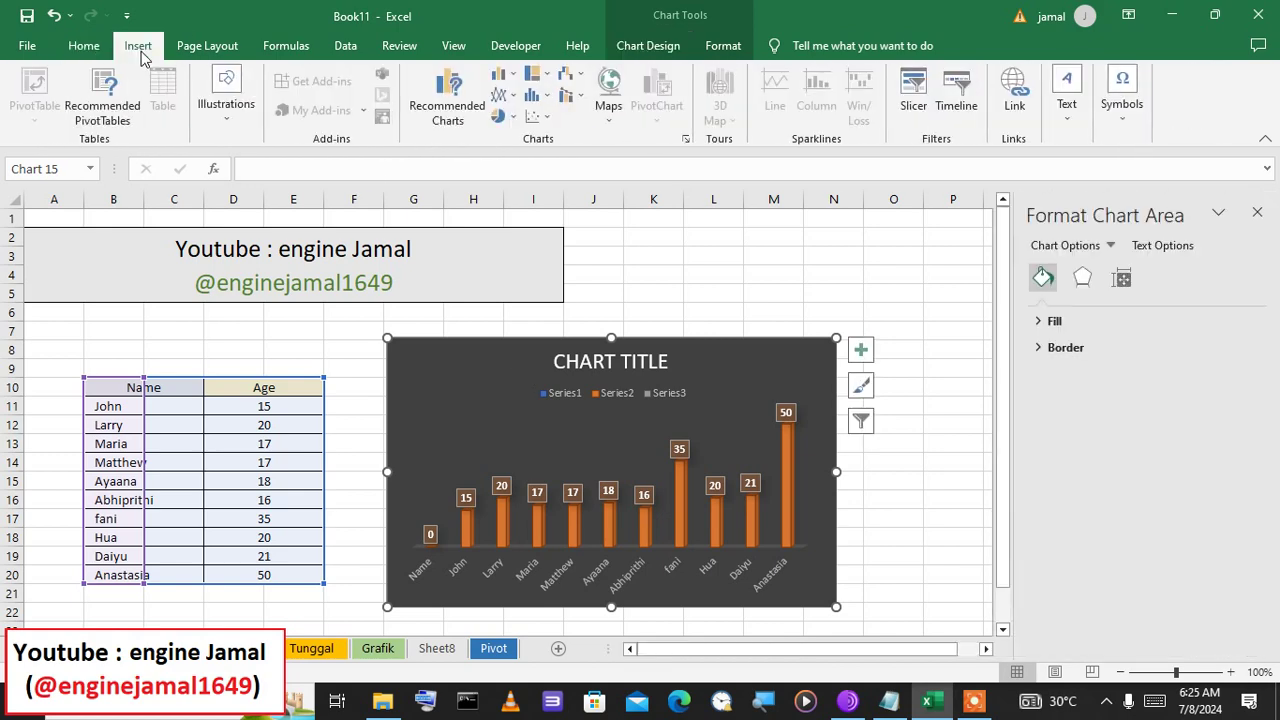
left_click(506, 76)
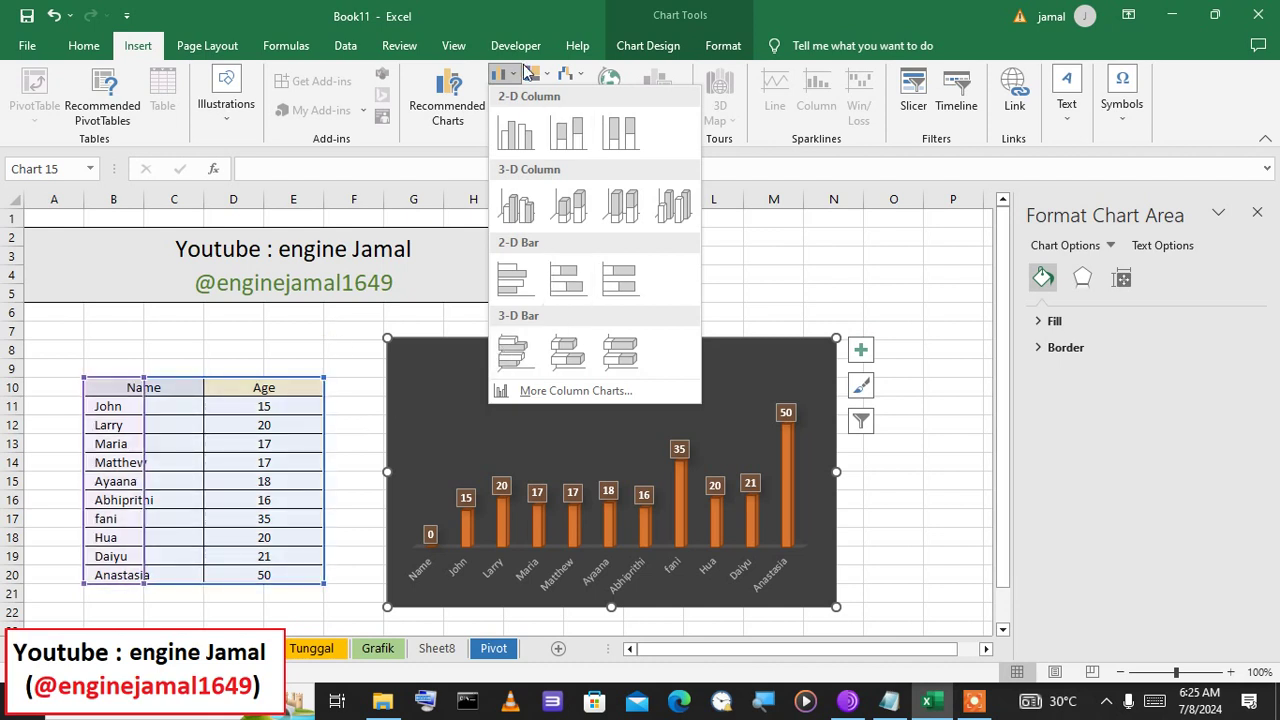
left_click(470, 168)
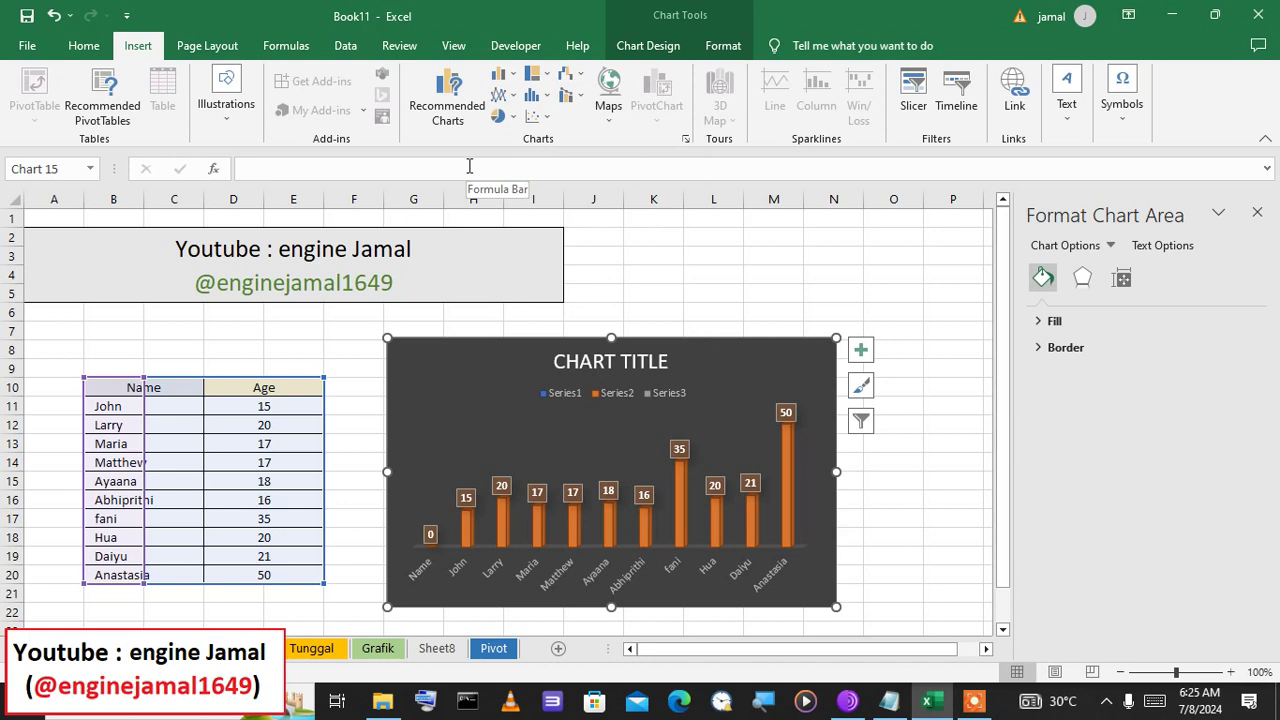
left_click(510, 117)
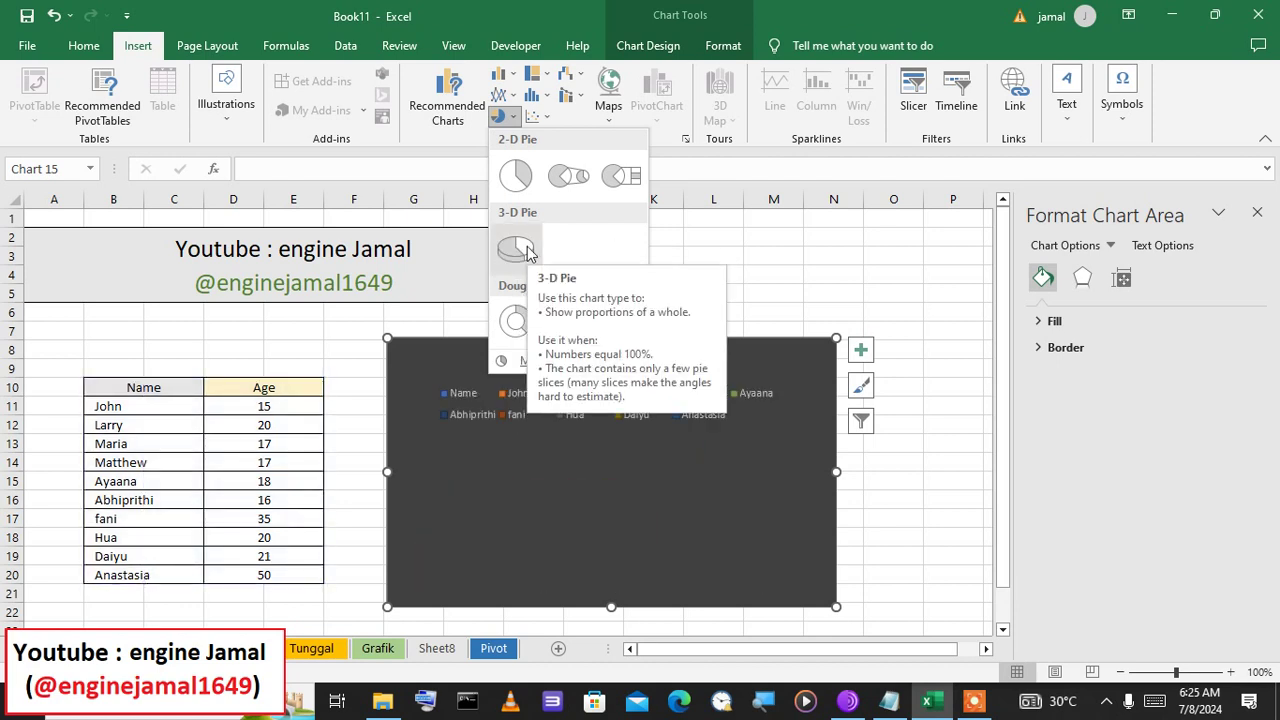
- Reselect the age chart and convert it to a 3-D Pie chart
left_click(346, 360)
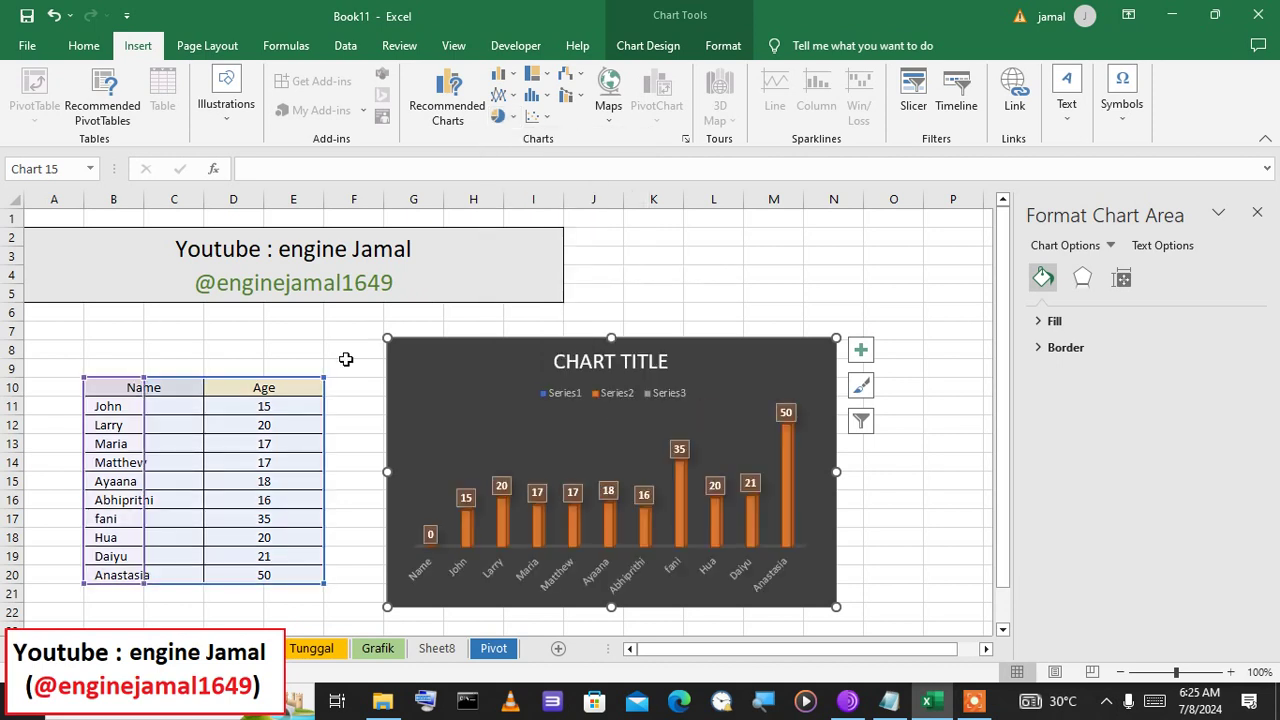
left_click(346, 362)
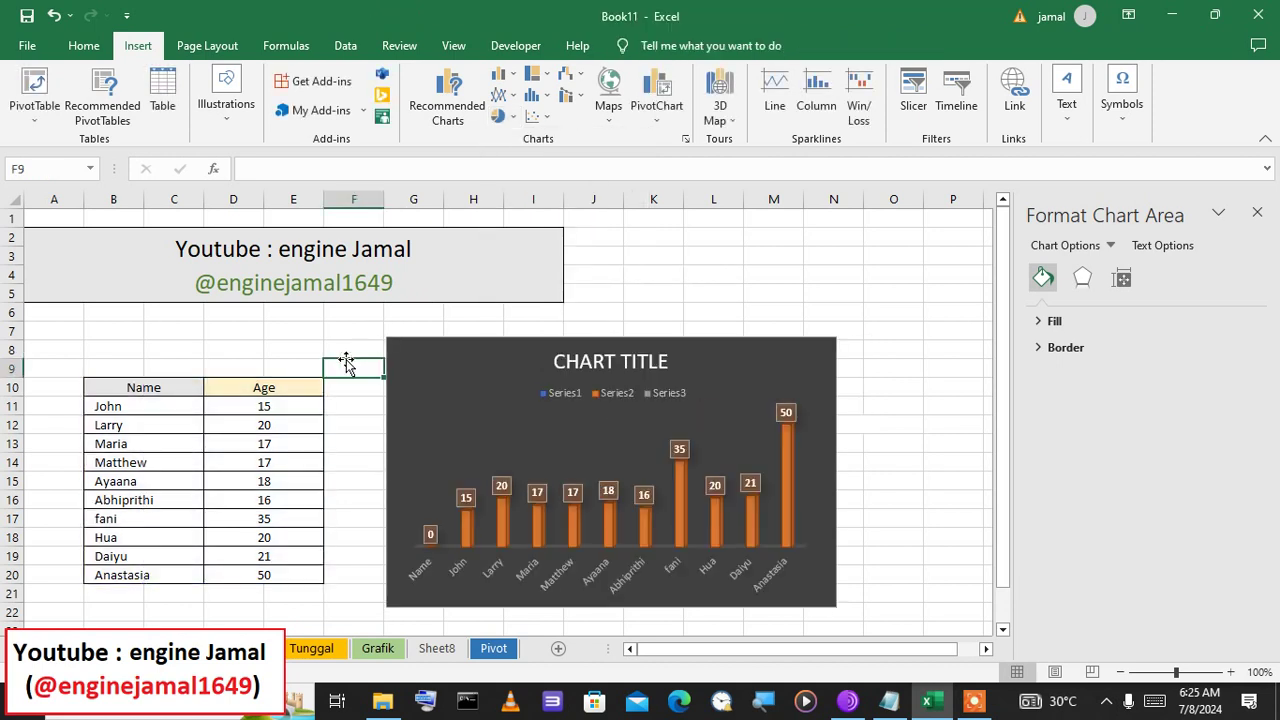
left_click(109, 394)
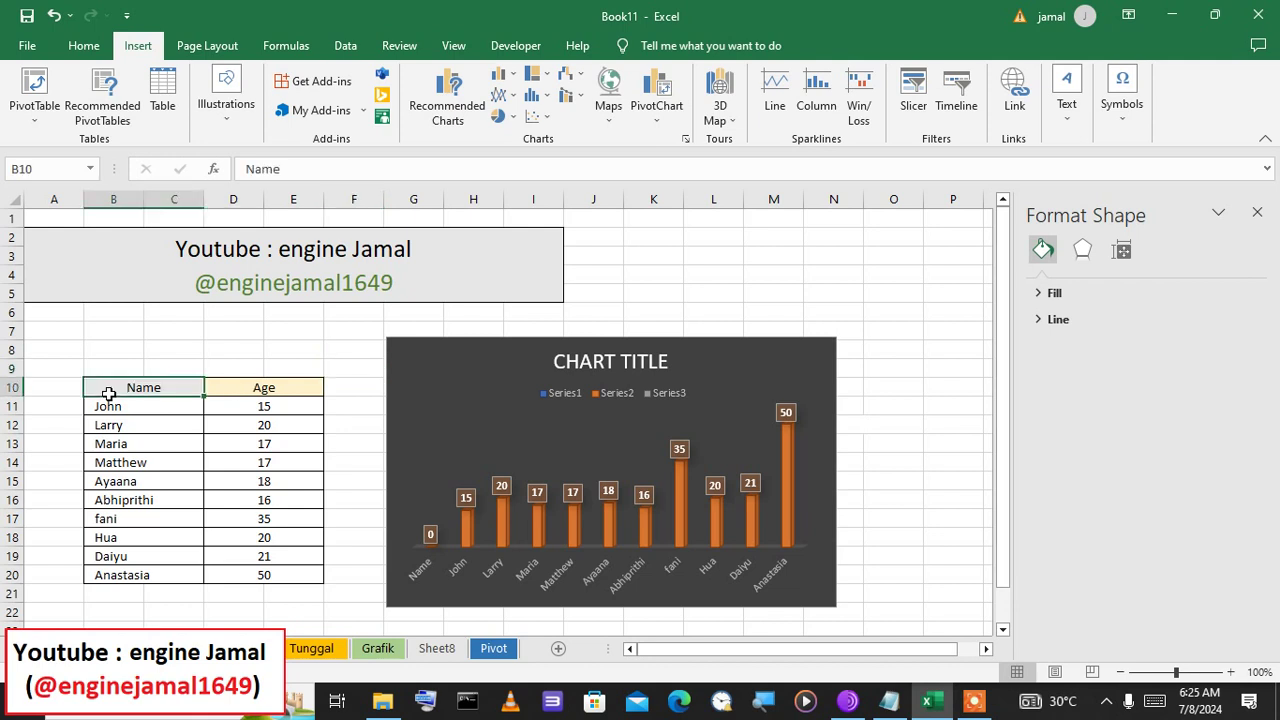
left_click(452, 393)
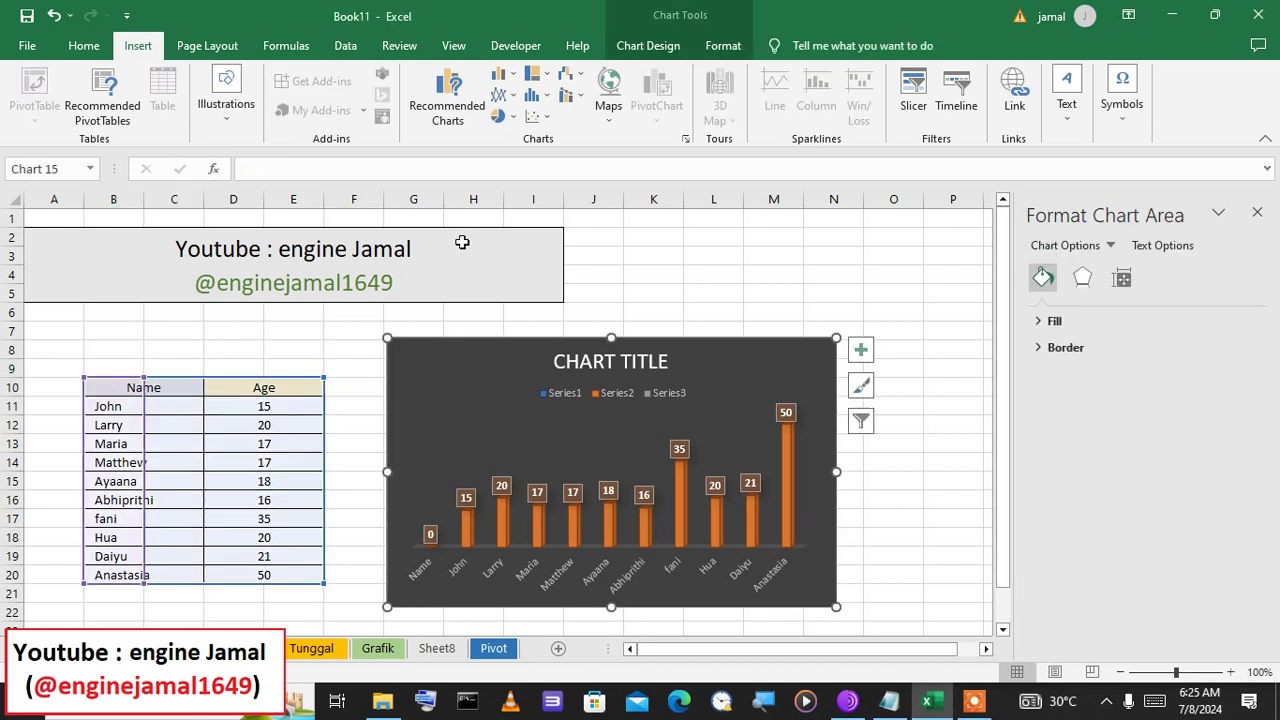
left_click(510, 118)
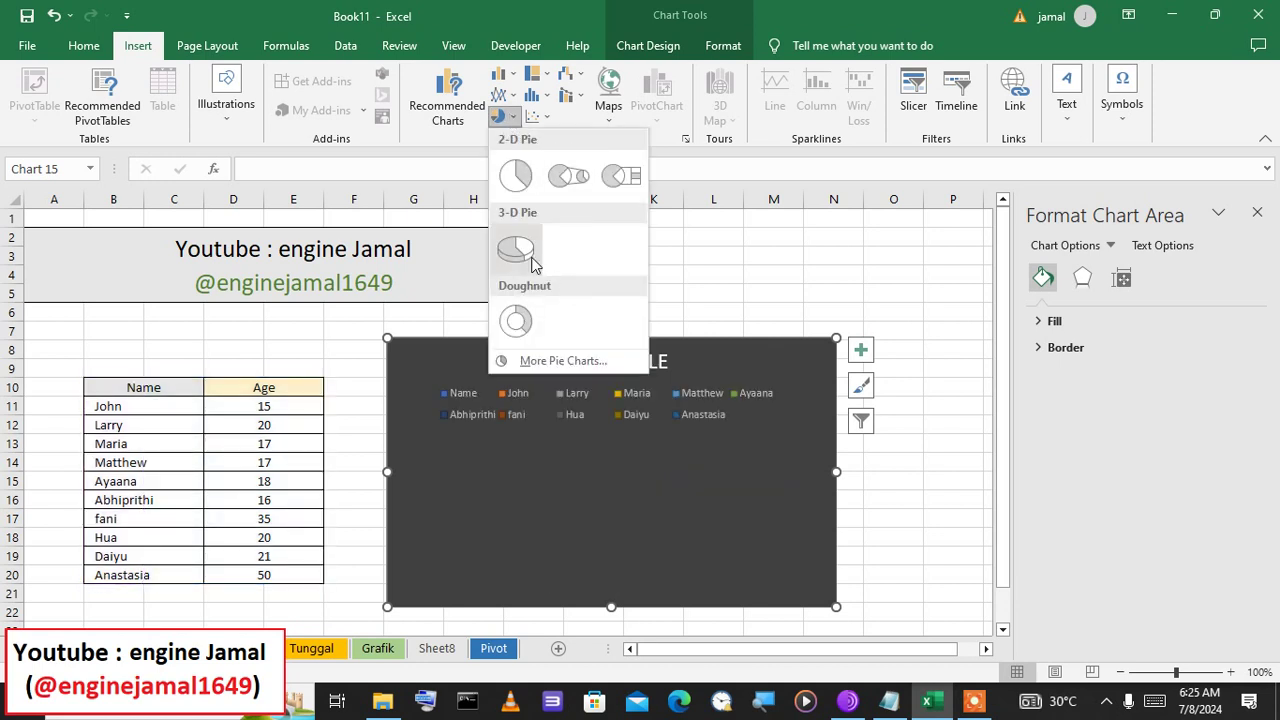
left_click(531, 257)
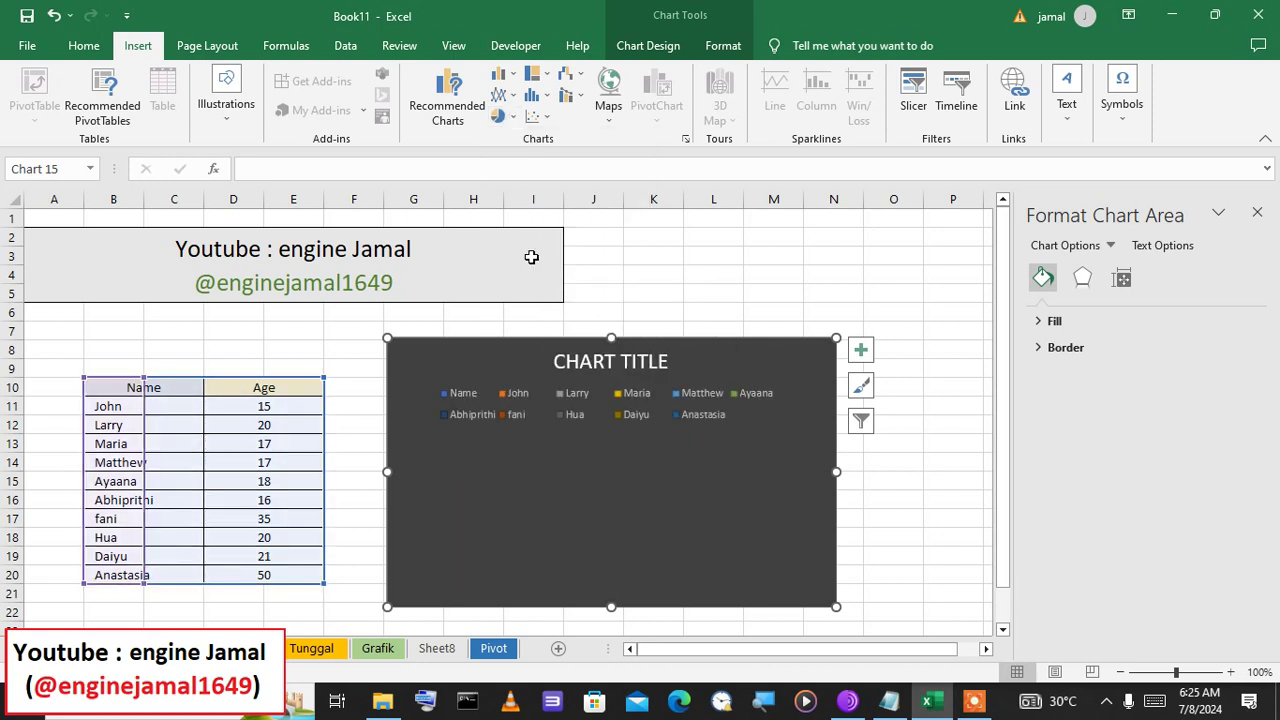
left_click(492, 479)
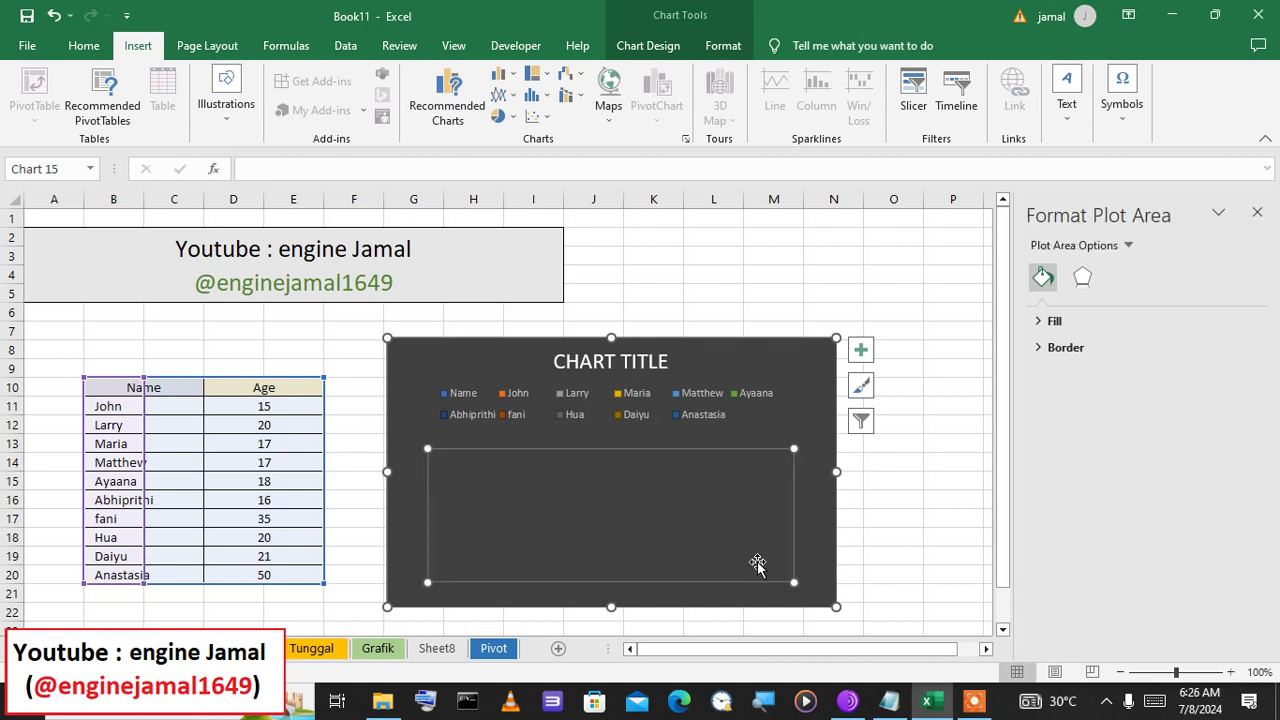
- Resize the chart by dragging its bottom corner and right edge outward
left_click_drag(836, 604, 851, 648)
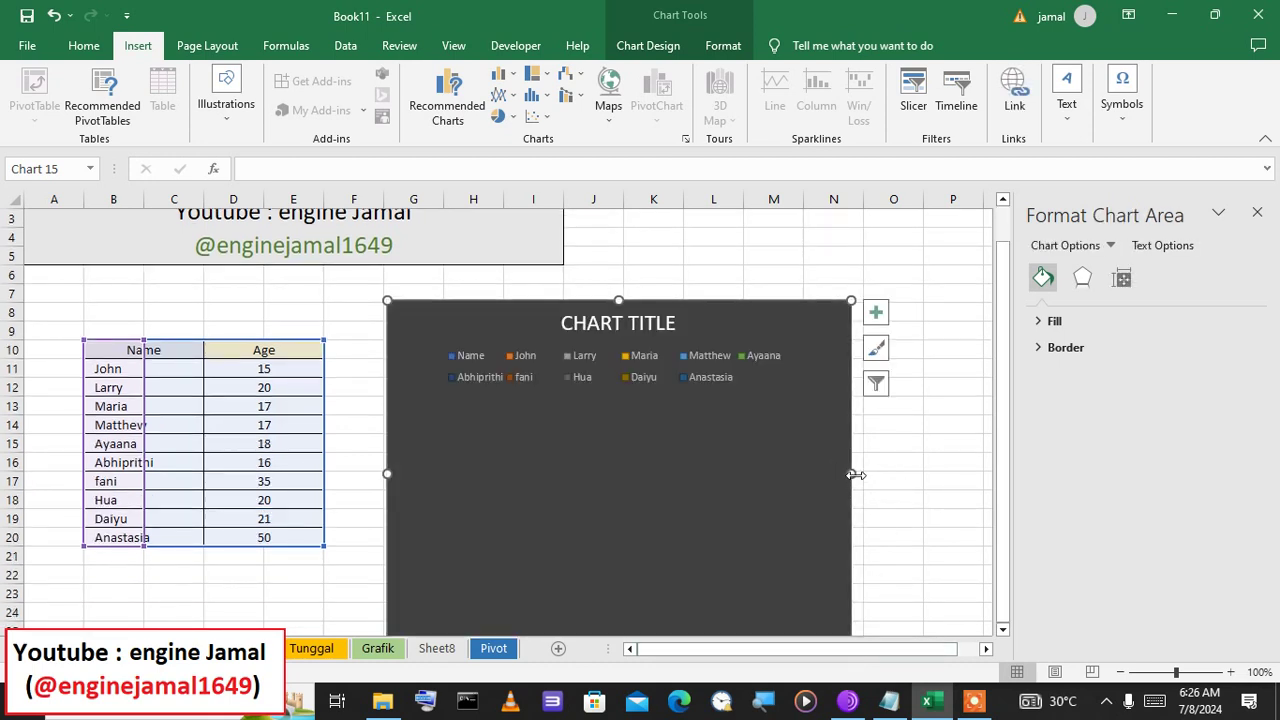
left_click_drag(856, 475, 905, 468)
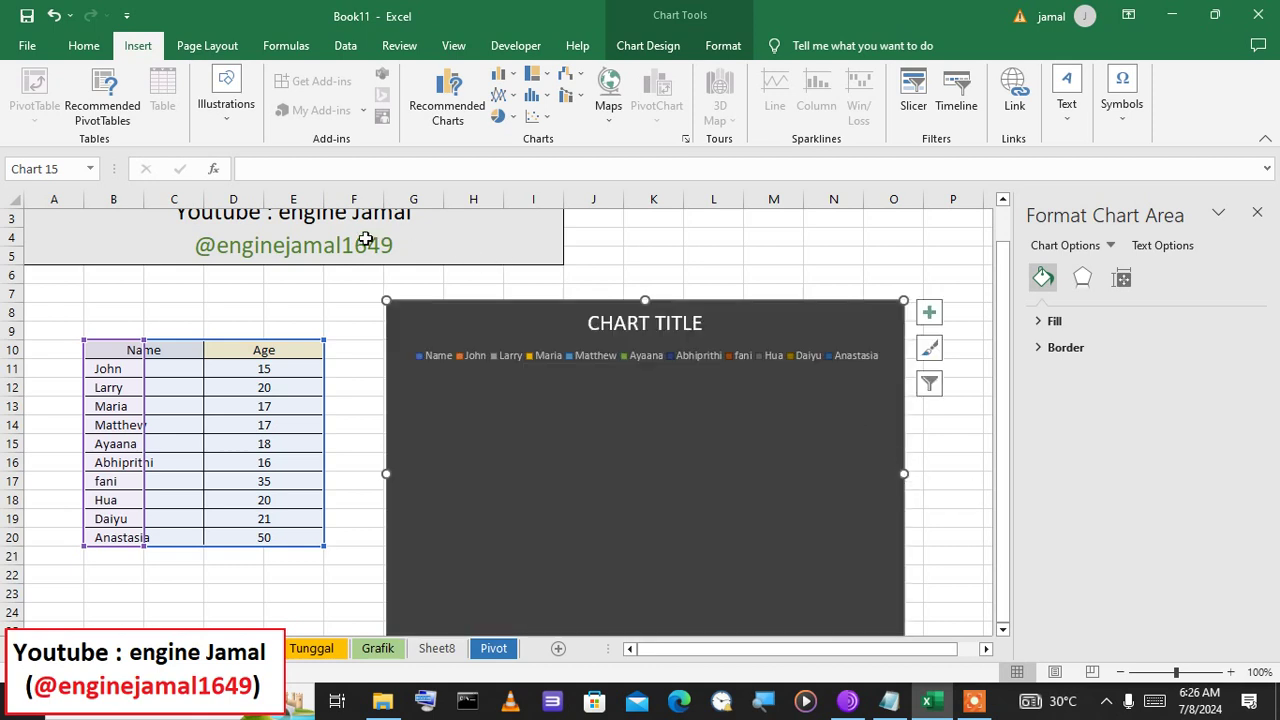
left_click(645, 428)
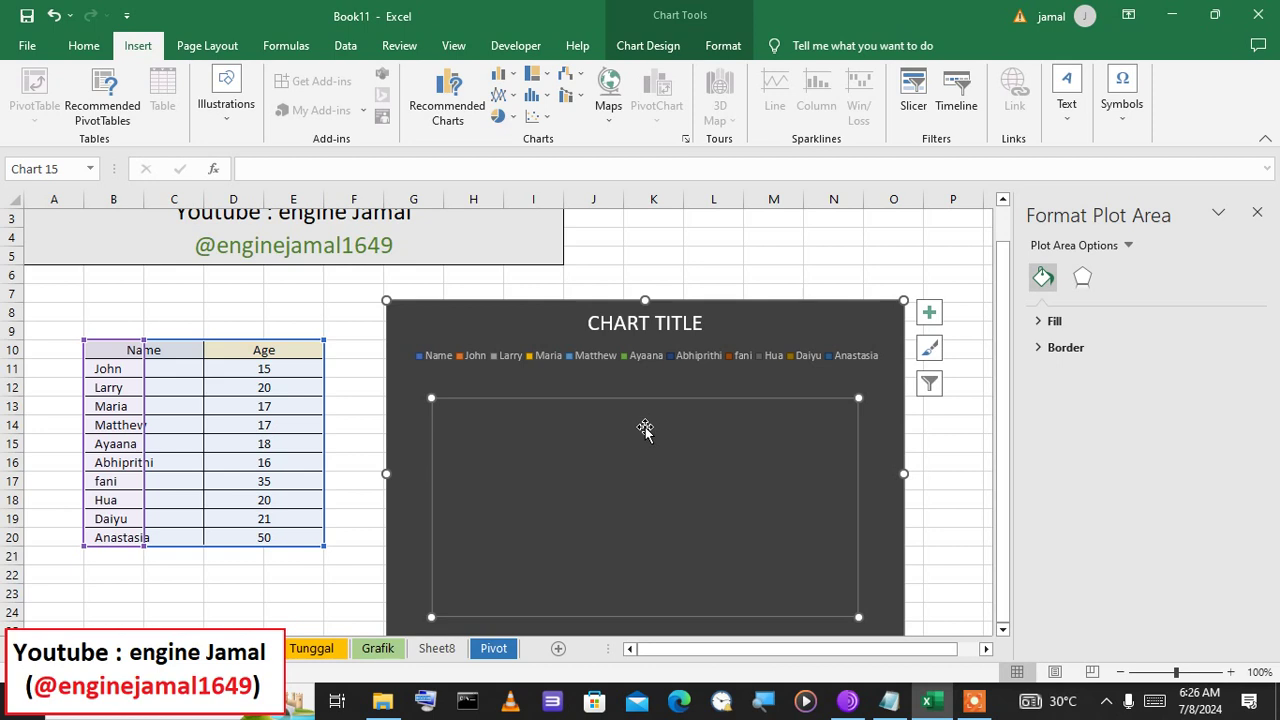
left_click(932, 350)
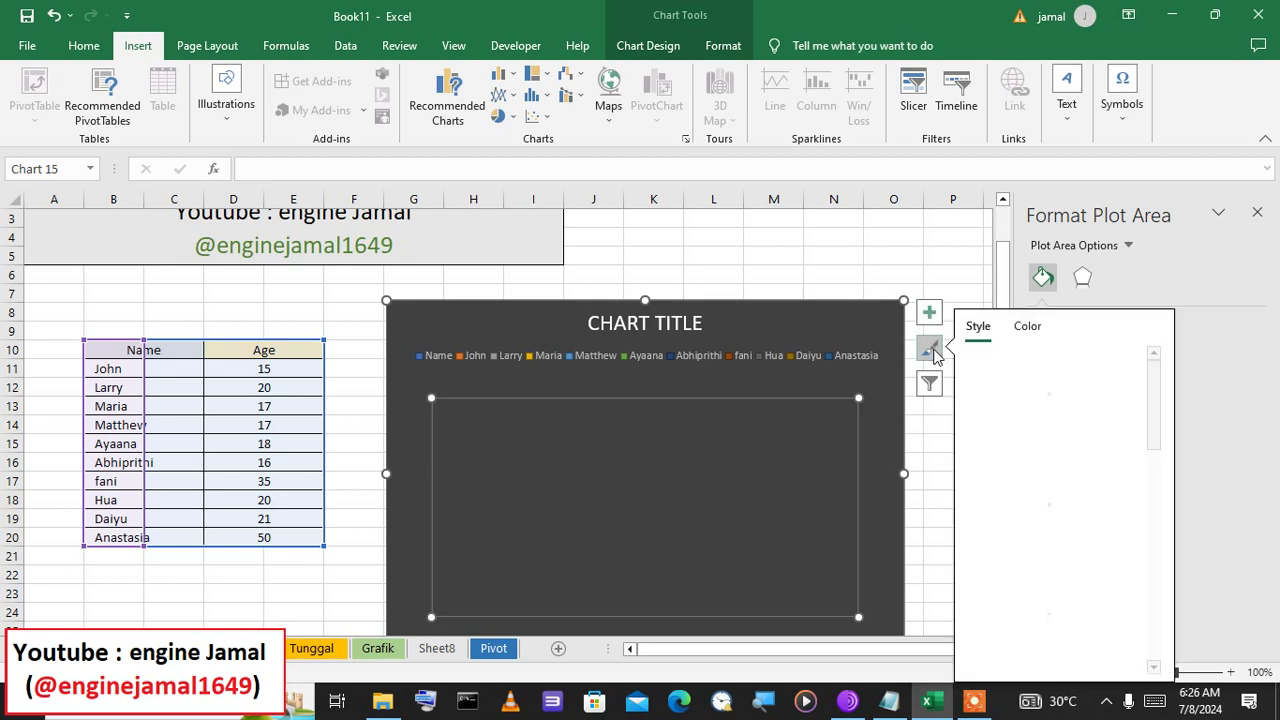
left_click(932, 350)
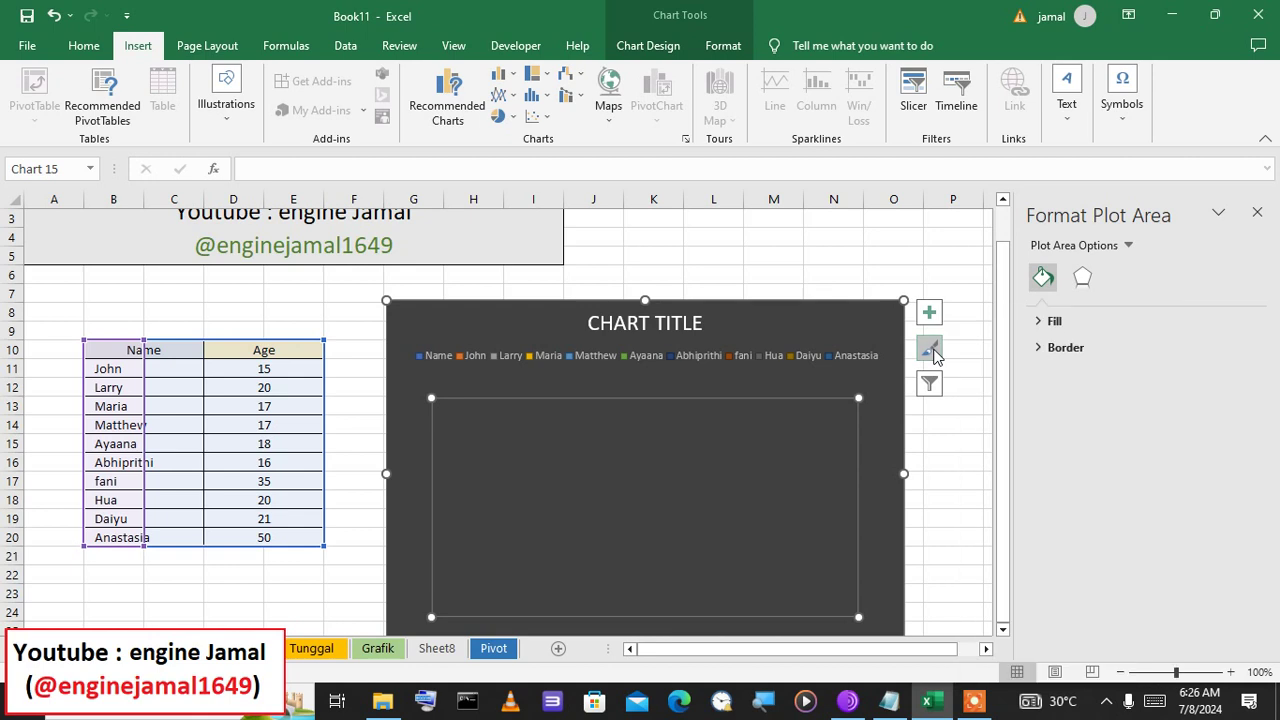
- Reapply the 3-D Pie type and inspect the plot area and legend
left_click(500, 116)
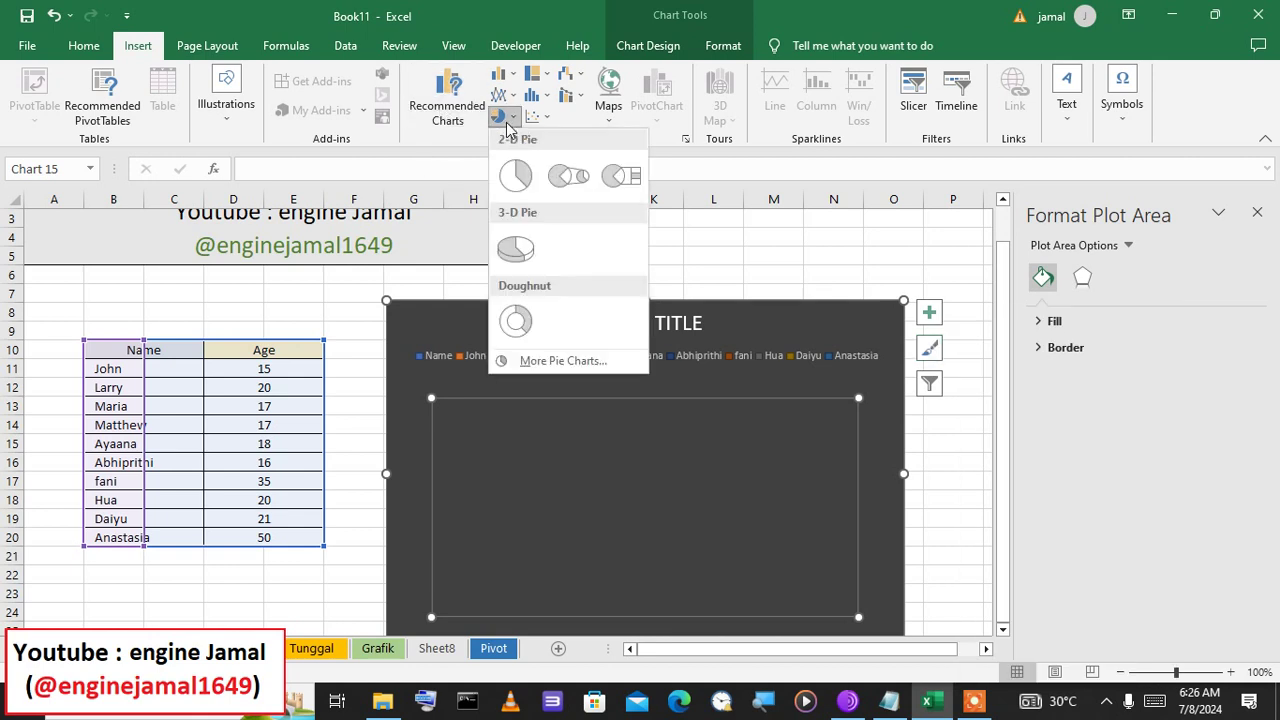
left_click(503, 252)
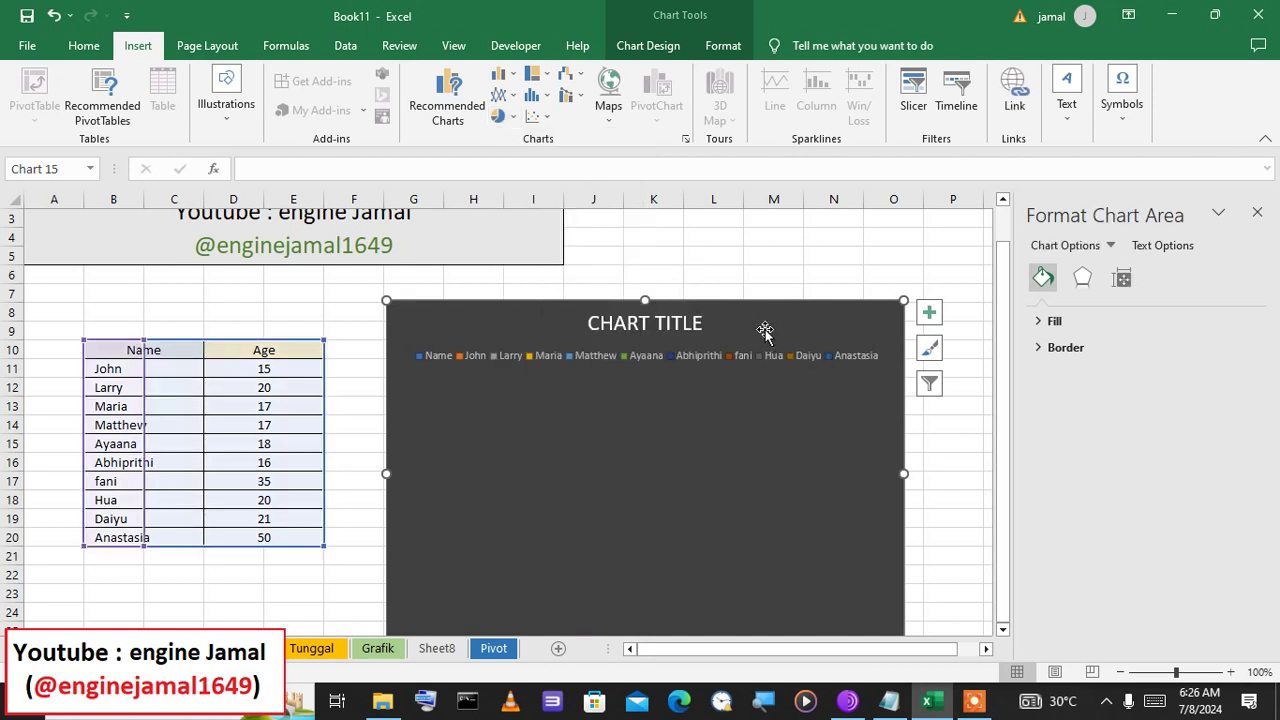
left_click(692, 473)
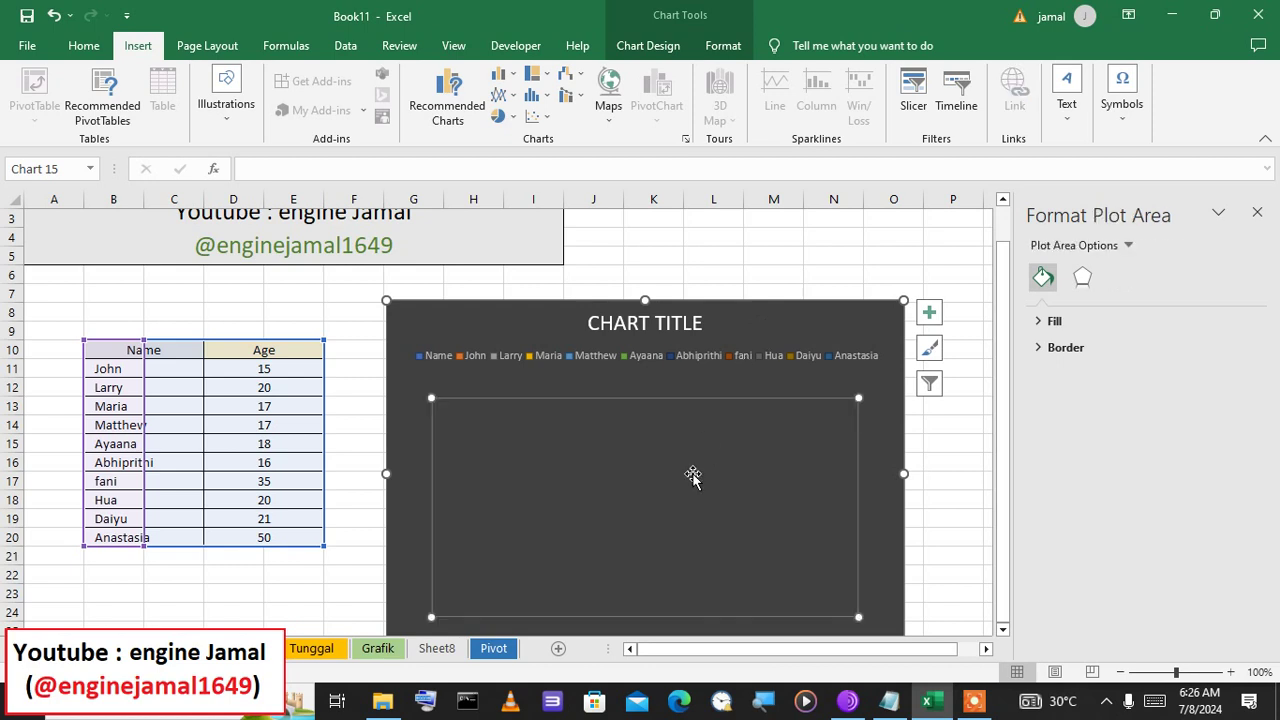
left_click(733, 362)
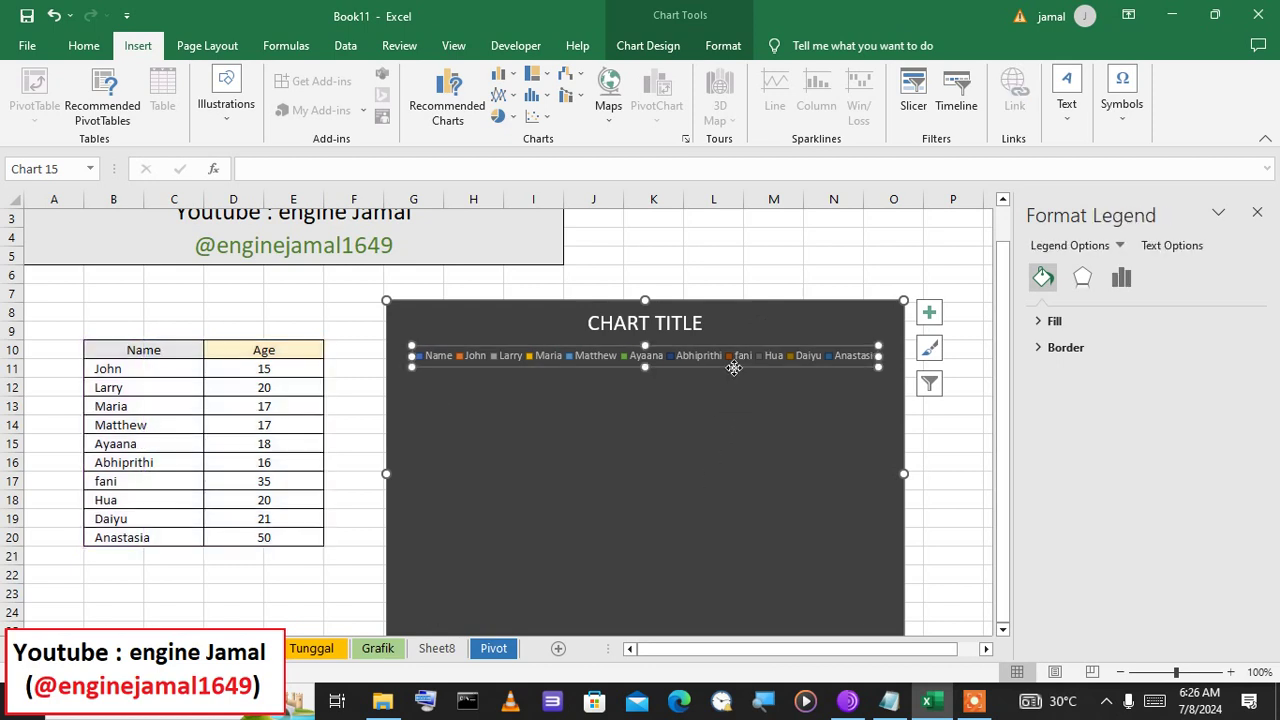
left_click(699, 458)
right_click(701, 459)
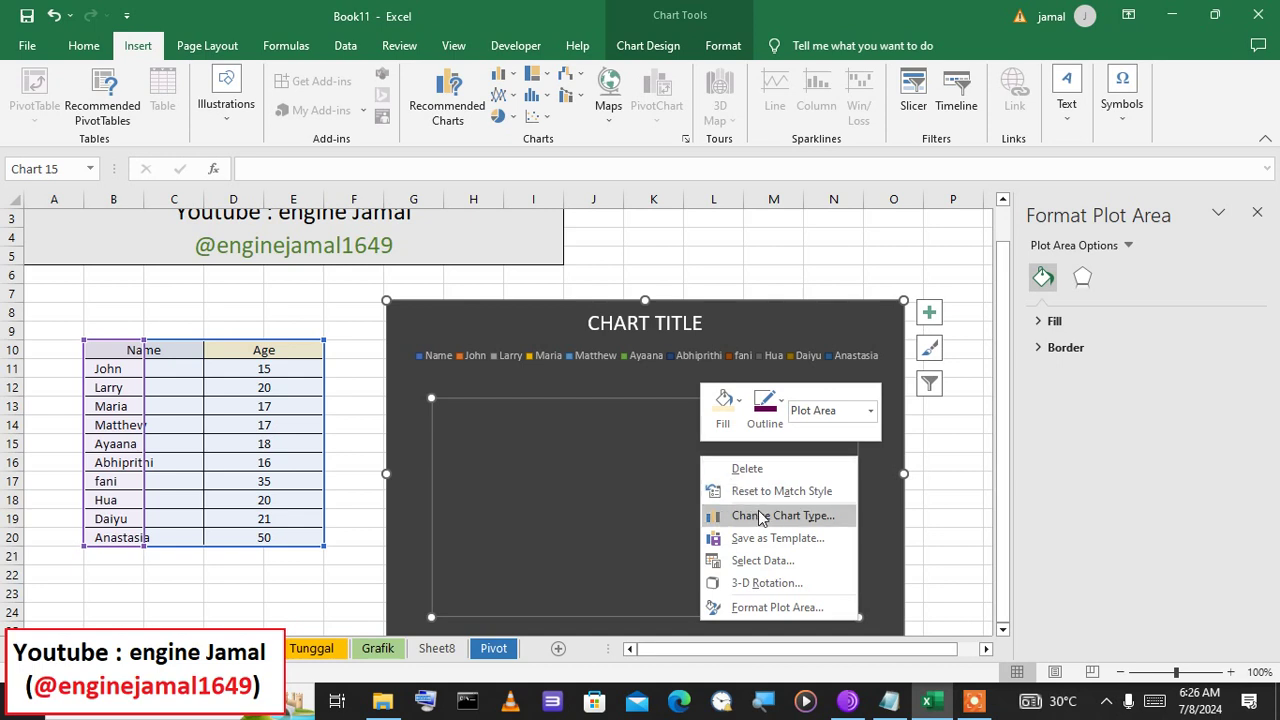
left_click(613, 263)
left_click(613, 263)
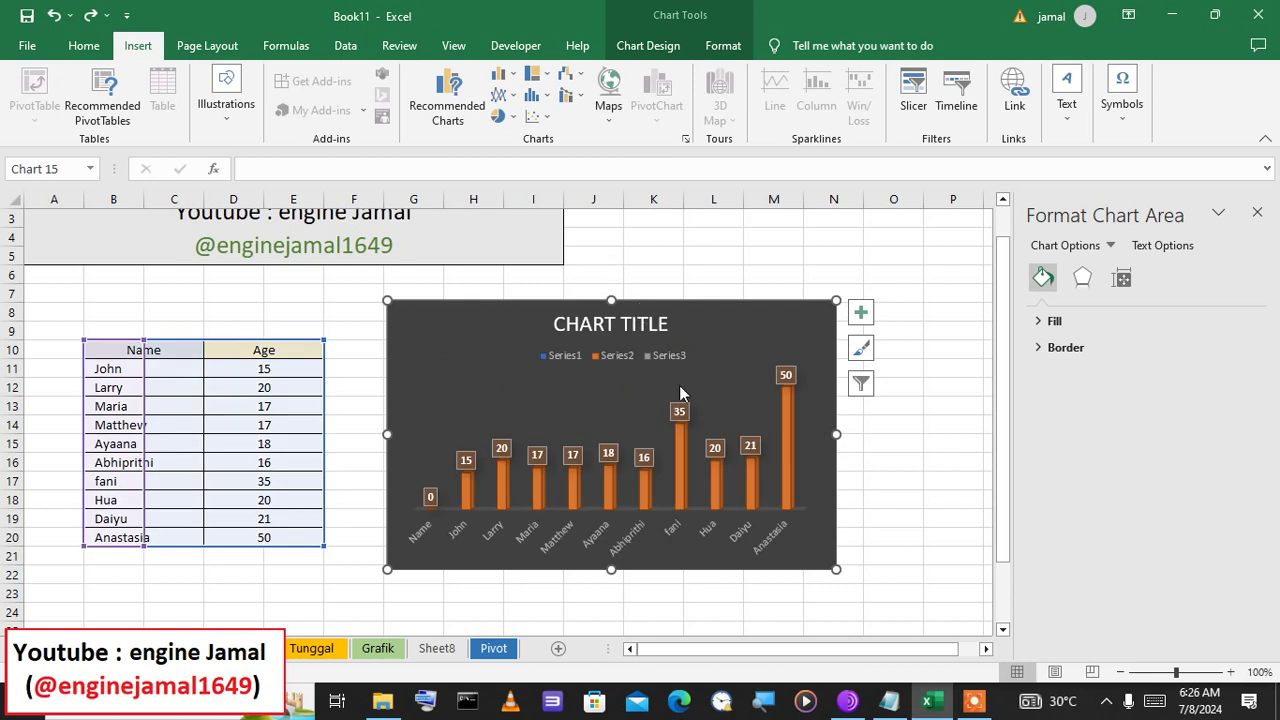
- In Change Chart Type, preview the Pie, 3-D Pie and Pie of Pie options
right_click(679, 385)
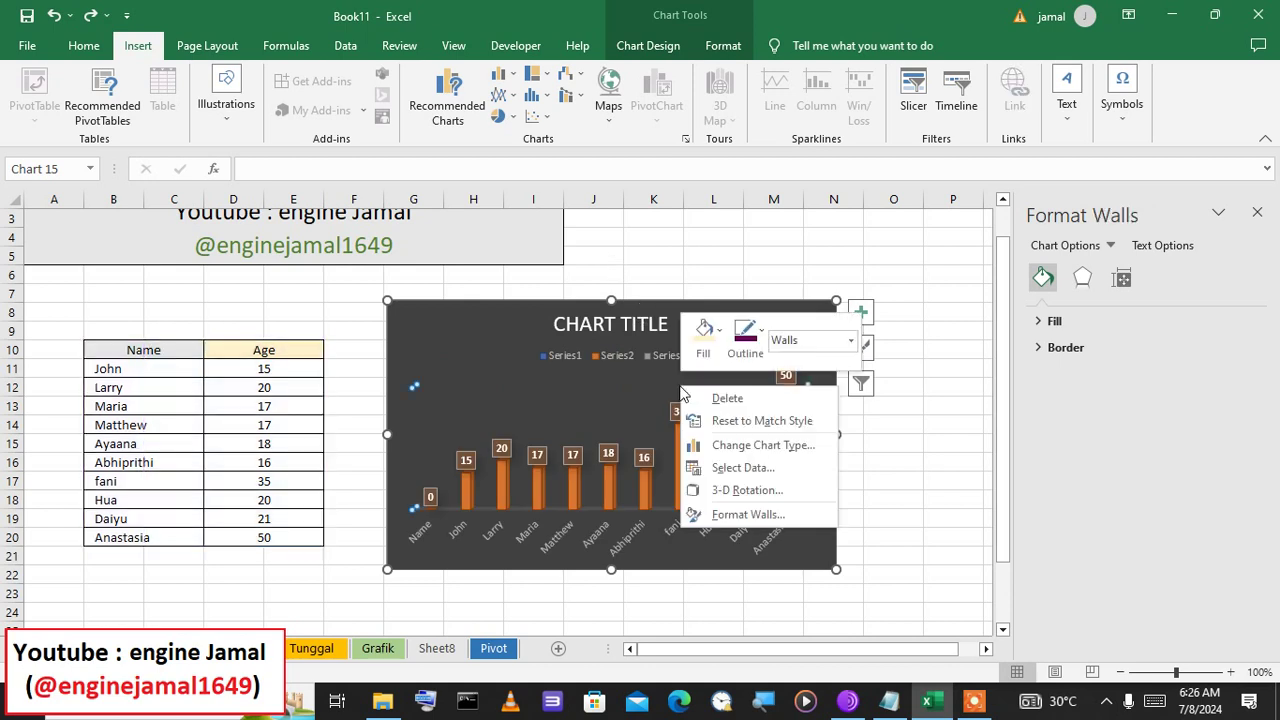
left_click(745, 452)
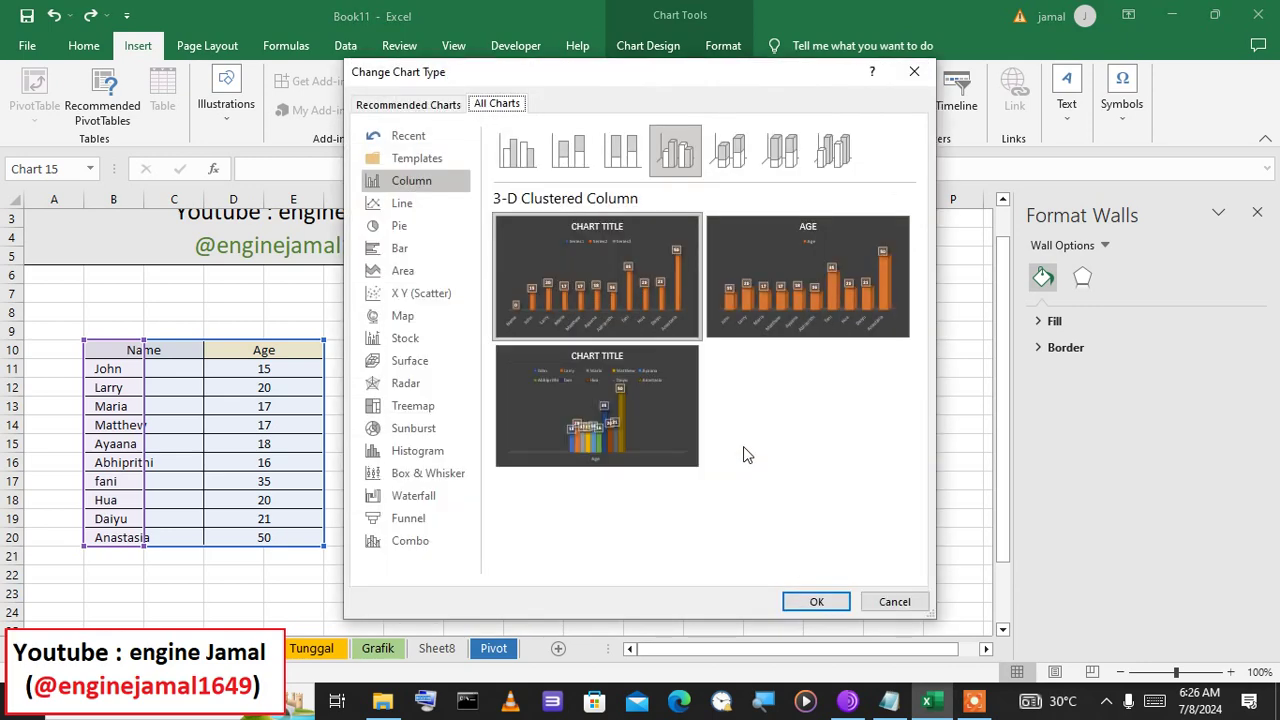
left_click(401, 228)
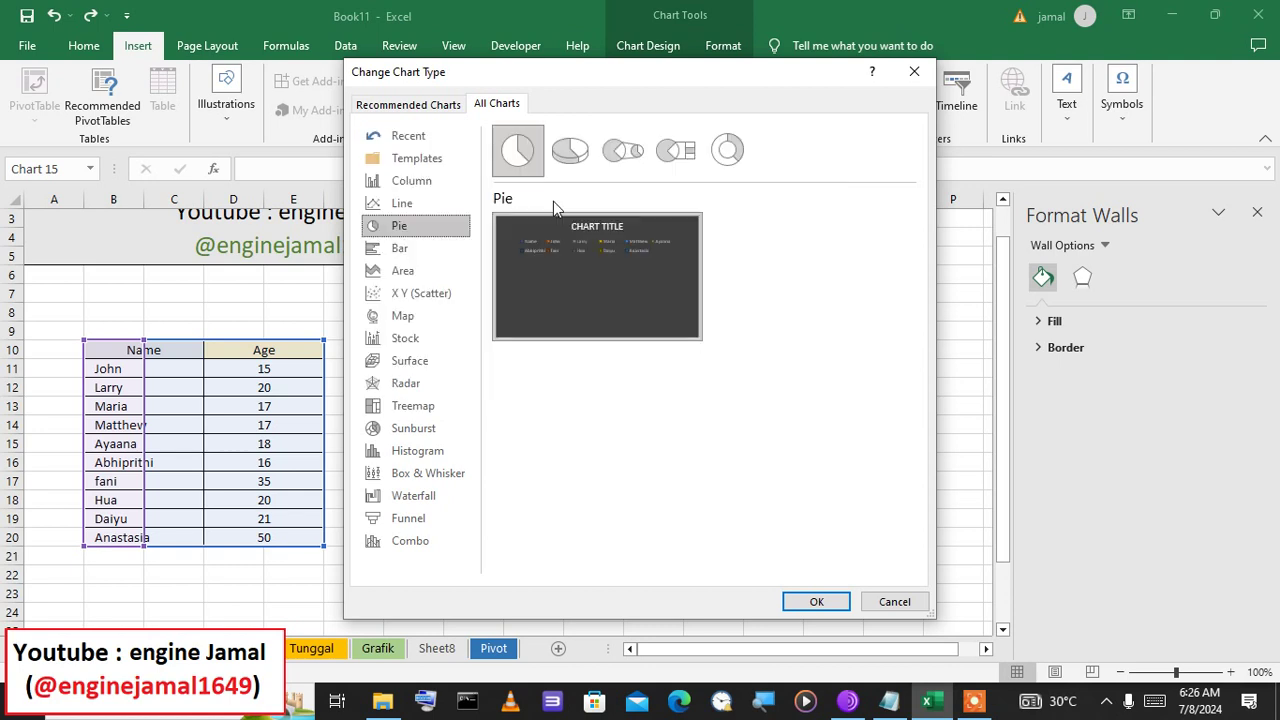
left_click(572, 152)
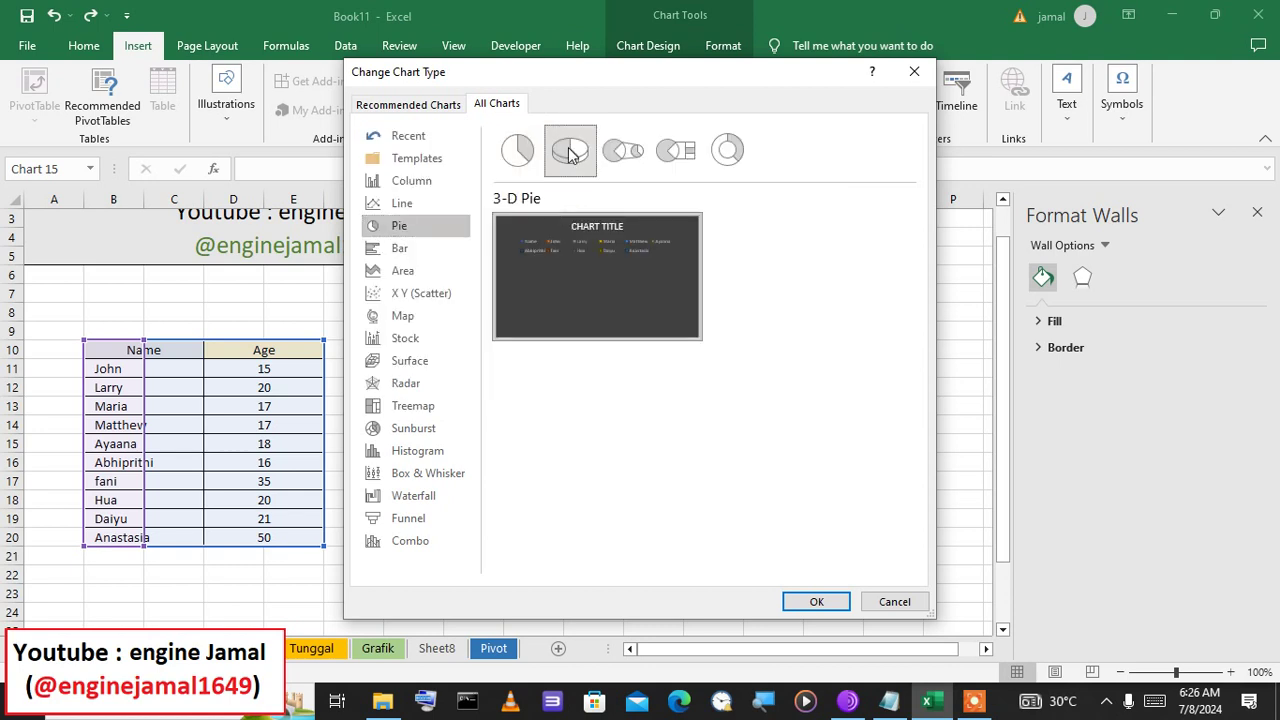
left_click(624, 151)
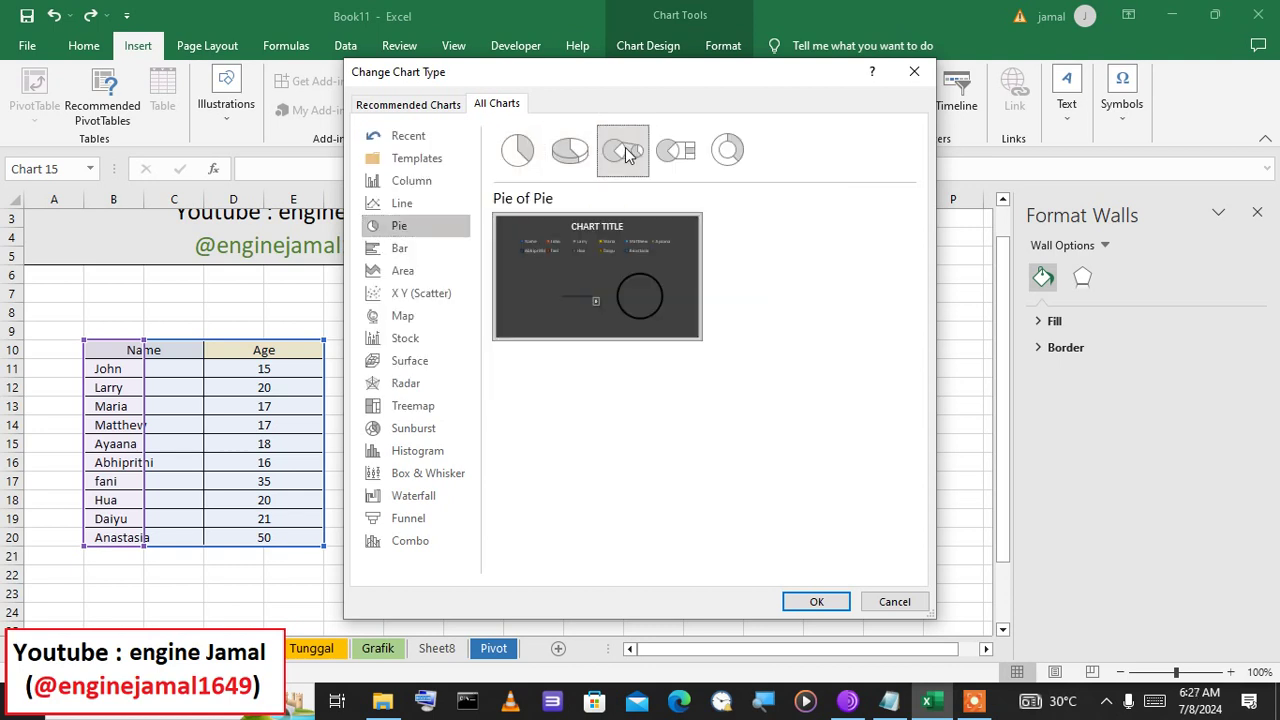
left_click(571, 150)
left_click(522, 152)
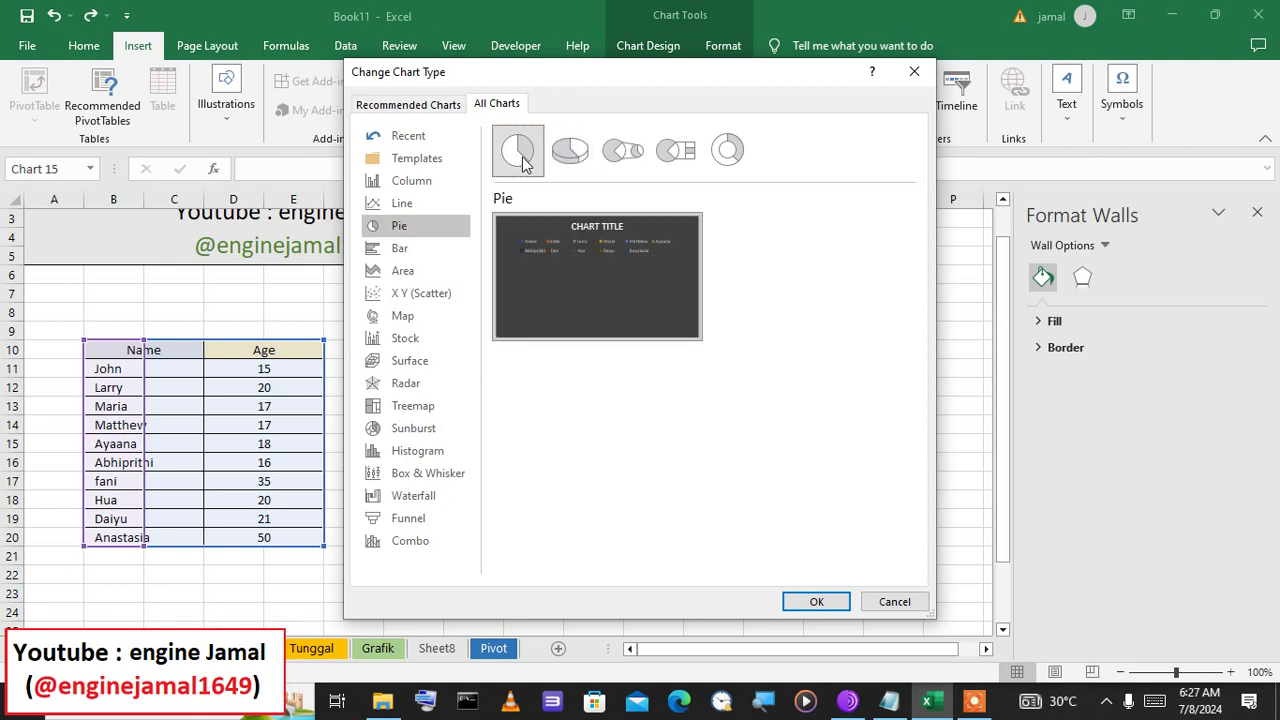
- Preview the Bar and Area chart options, then bring Notepad forward
left_click(376, 252)
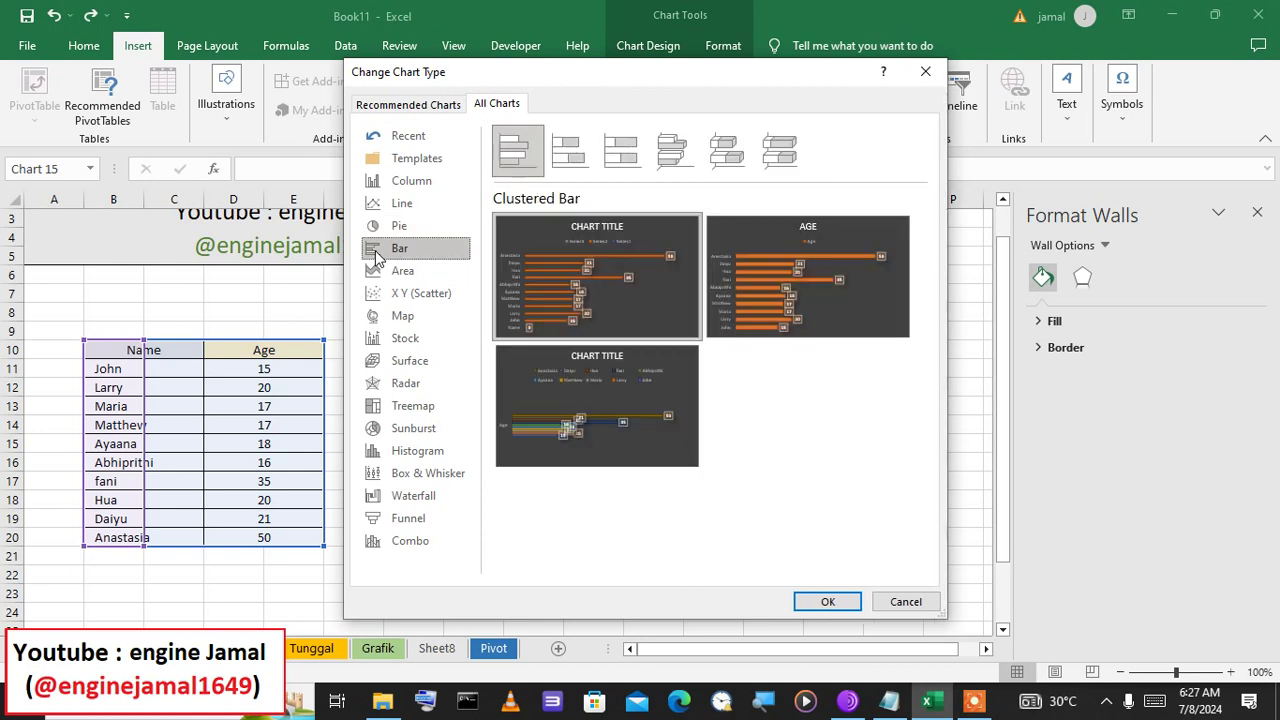
mouse_move(548, 288)
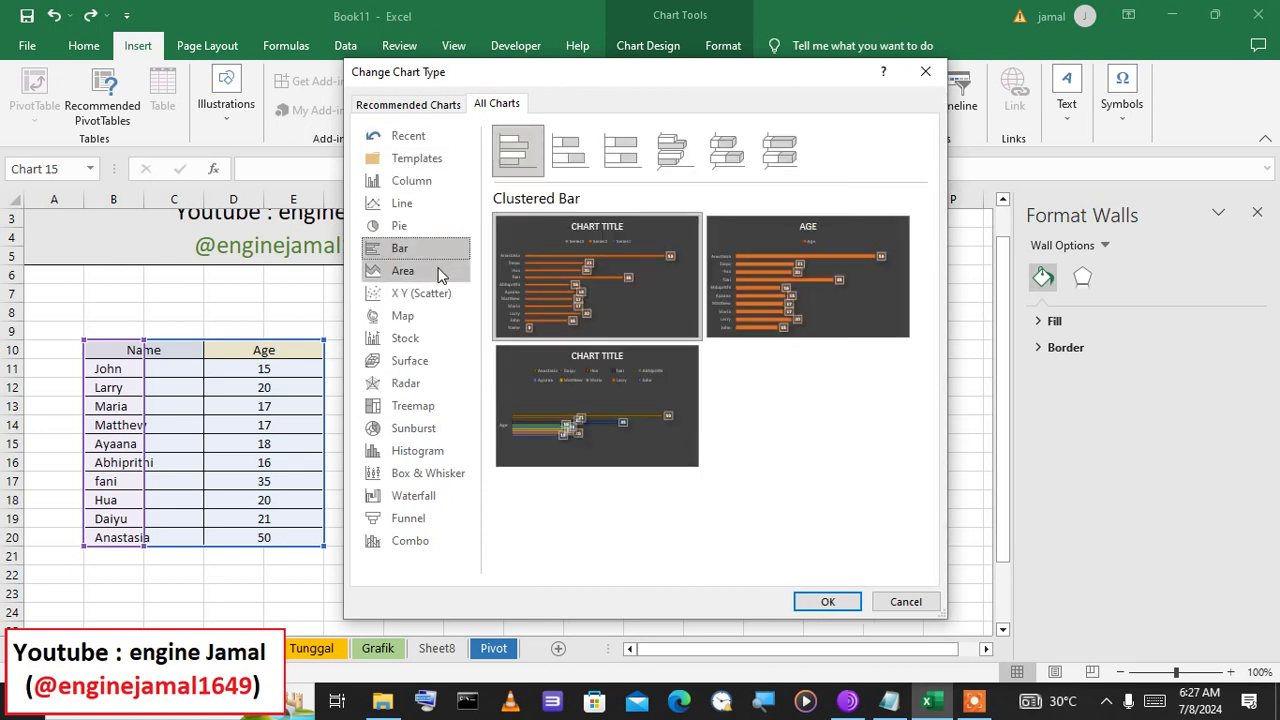
left_click(441, 272)
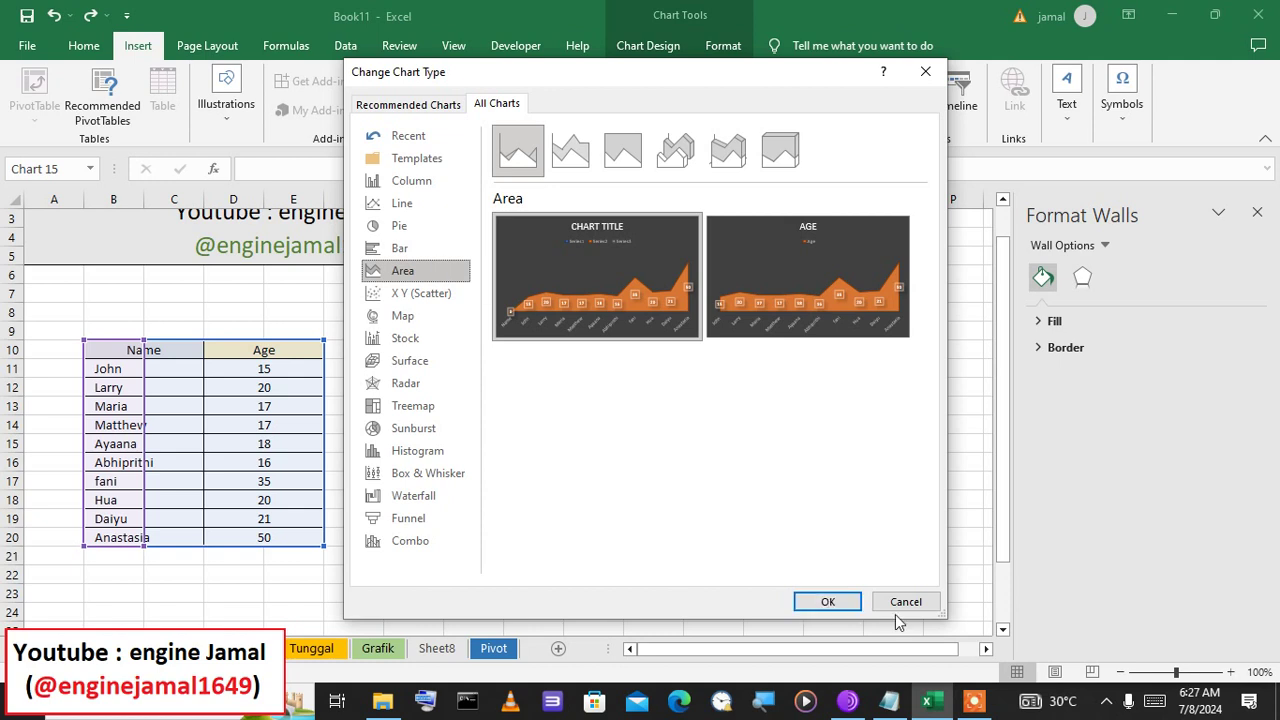
left_click(895, 704)
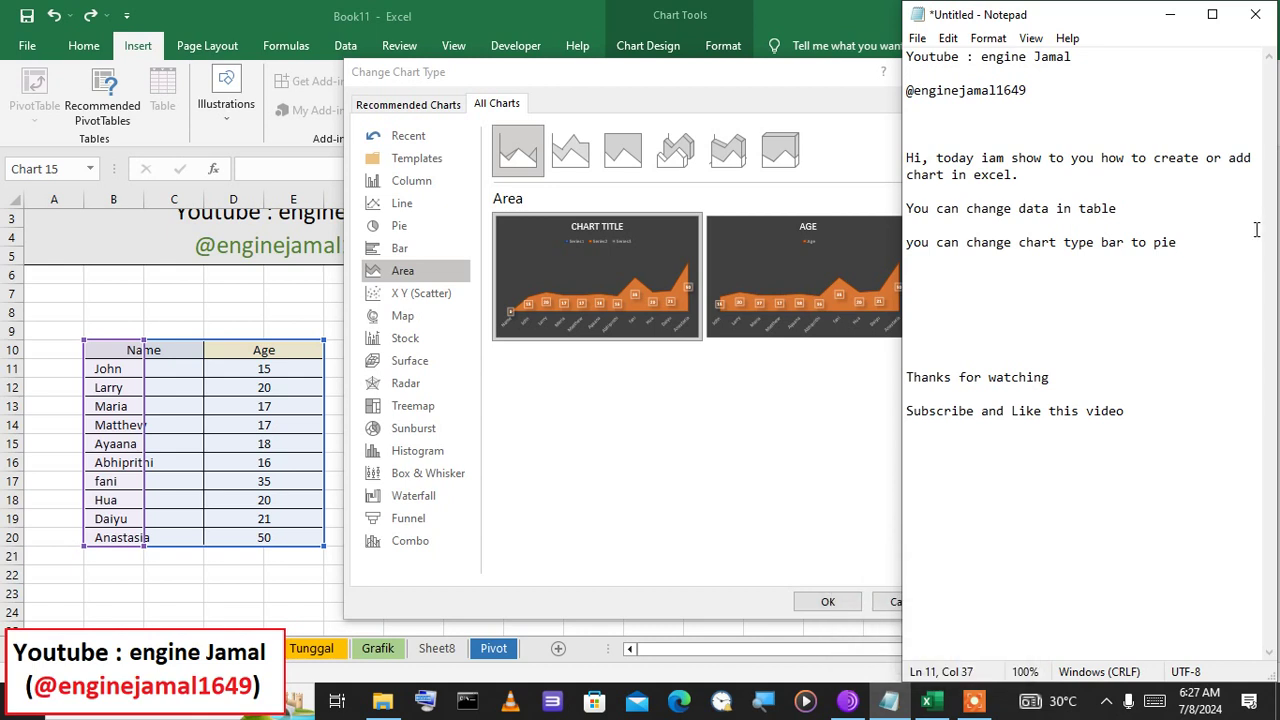
- Append ' or bar o map or anything' to the chart-type note on line 11
type("or ba")
type("r ")
type("o ")
type("map")
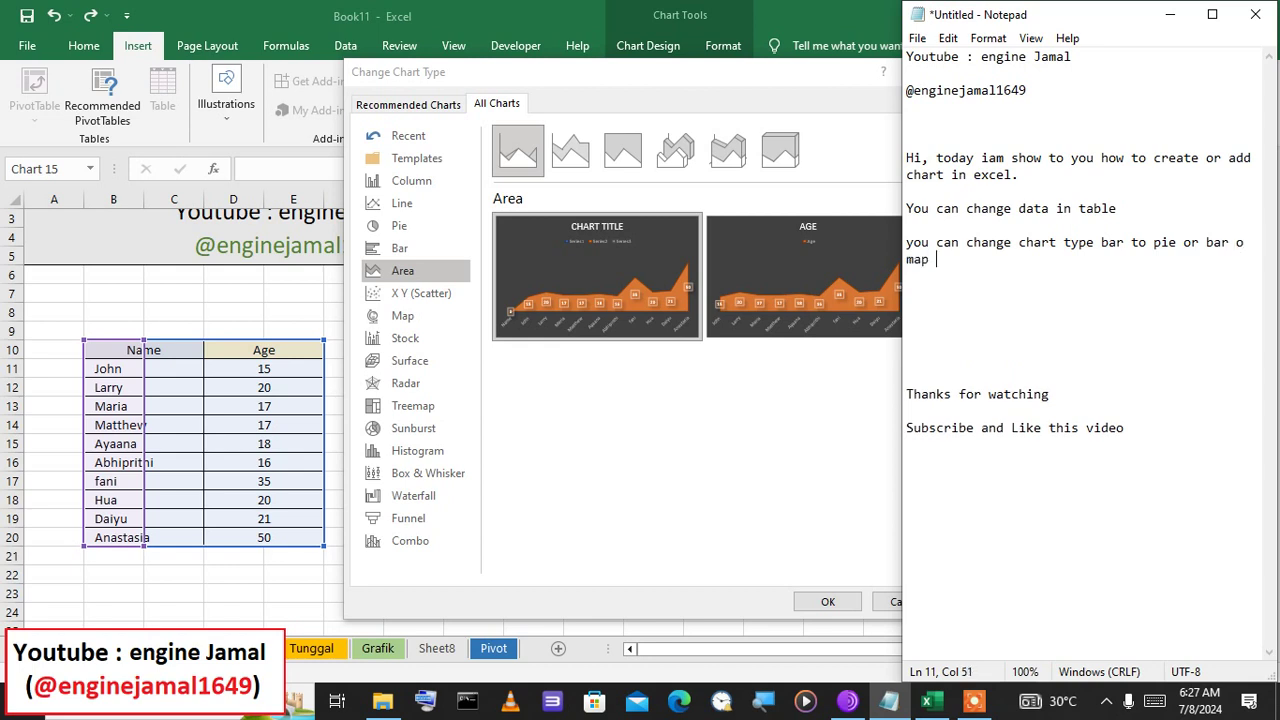
type(" or anyth")
type("ing")
- Back in Excel, preview Stock and Radar types, then apply a clustered bar chart to the Name/Age data
left_click(641, 452)
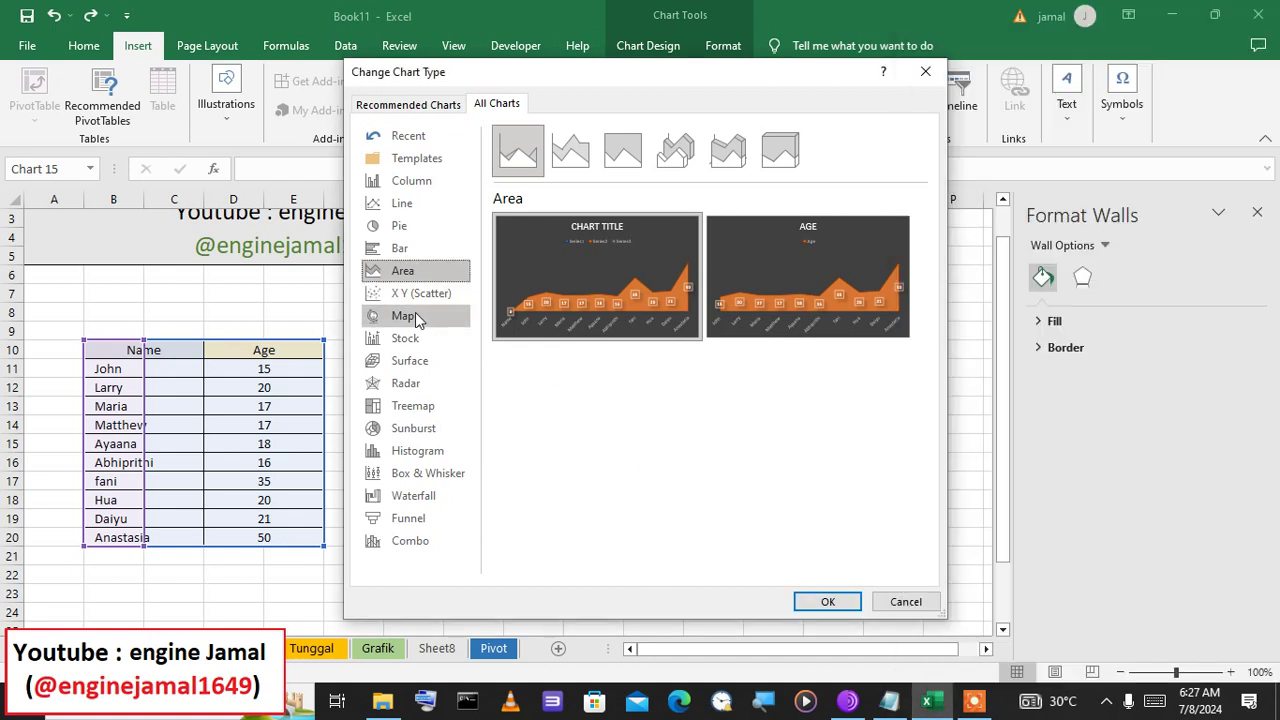
left_click(396, 342)
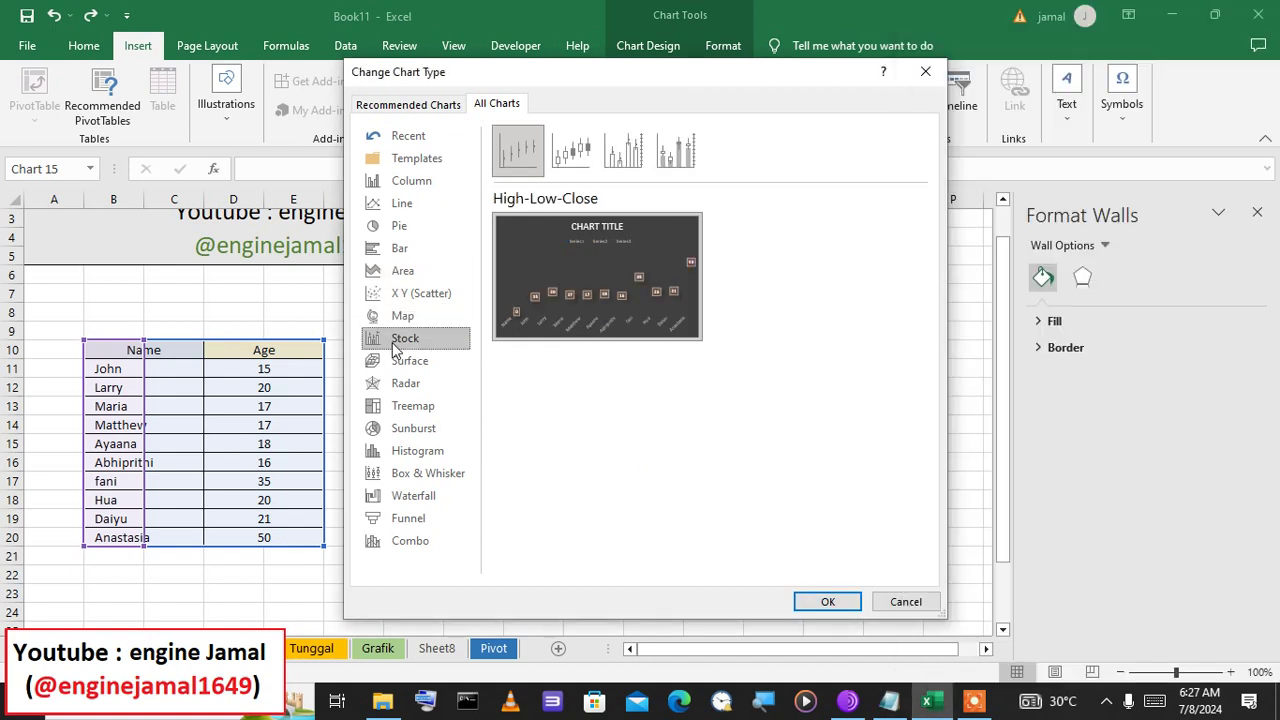
left_click(401, 380)
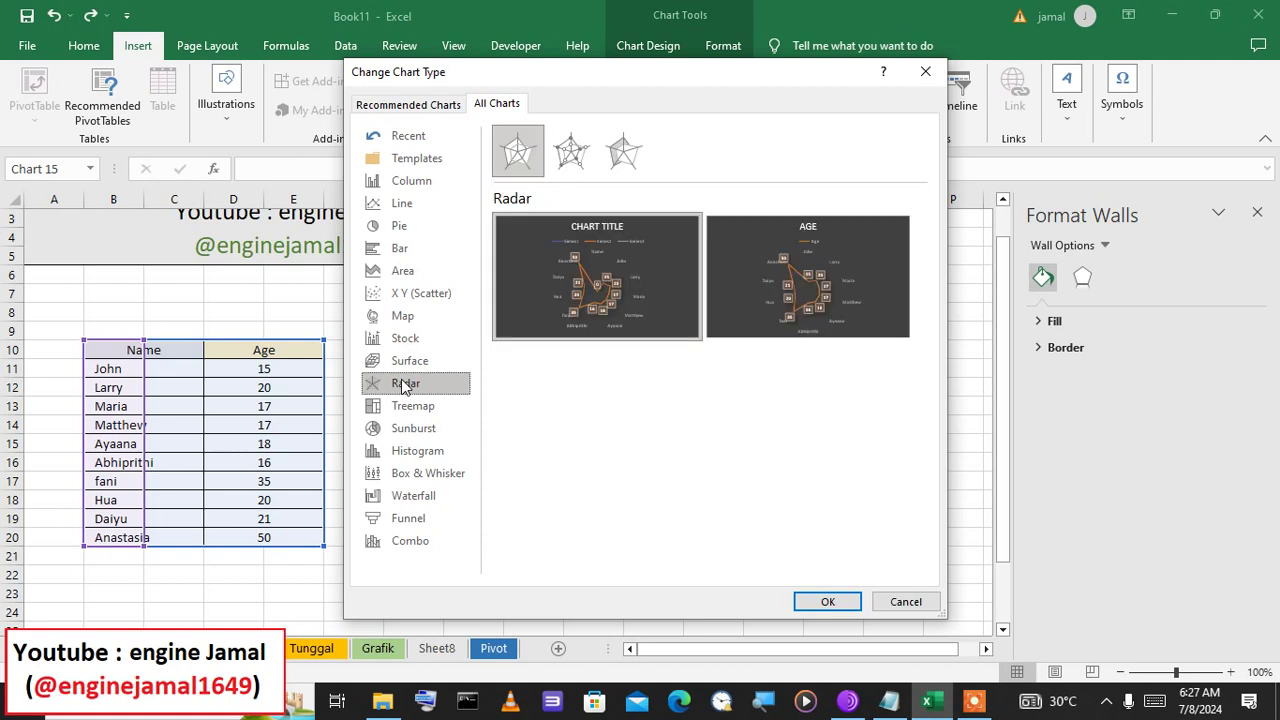
left_click(398, 251)
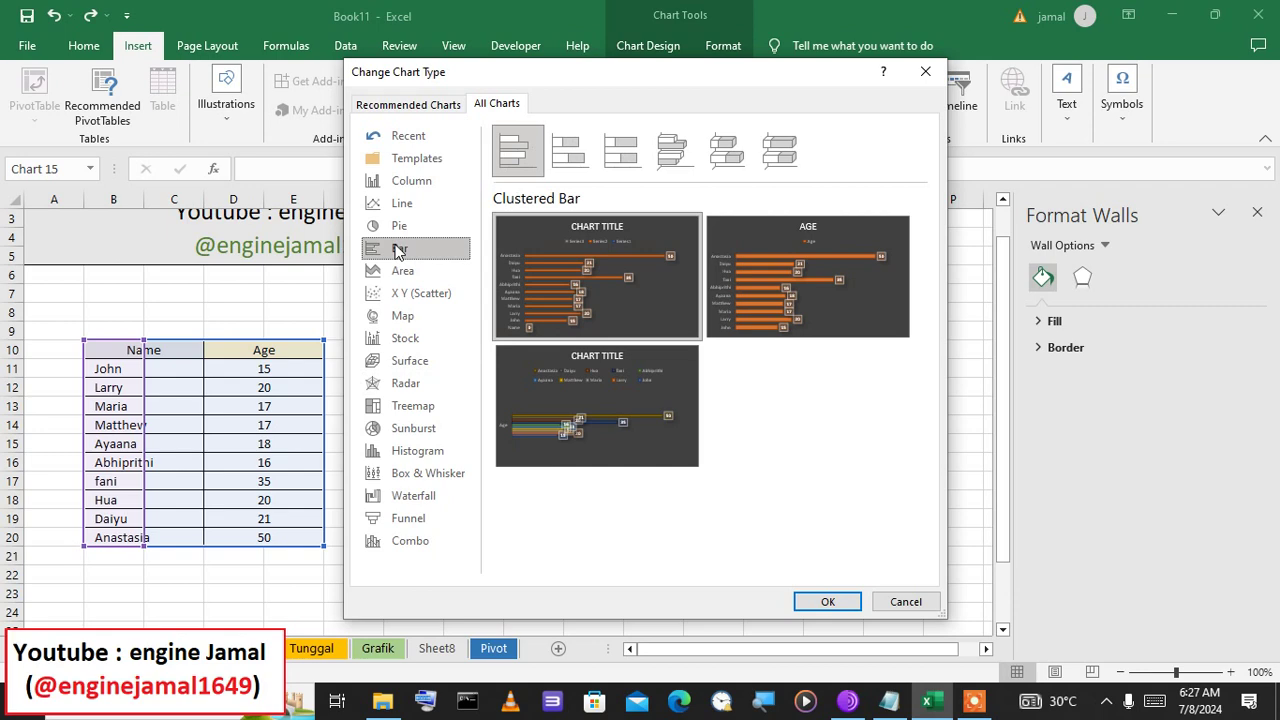
left_click(827, 602)
left_click(810, 600)
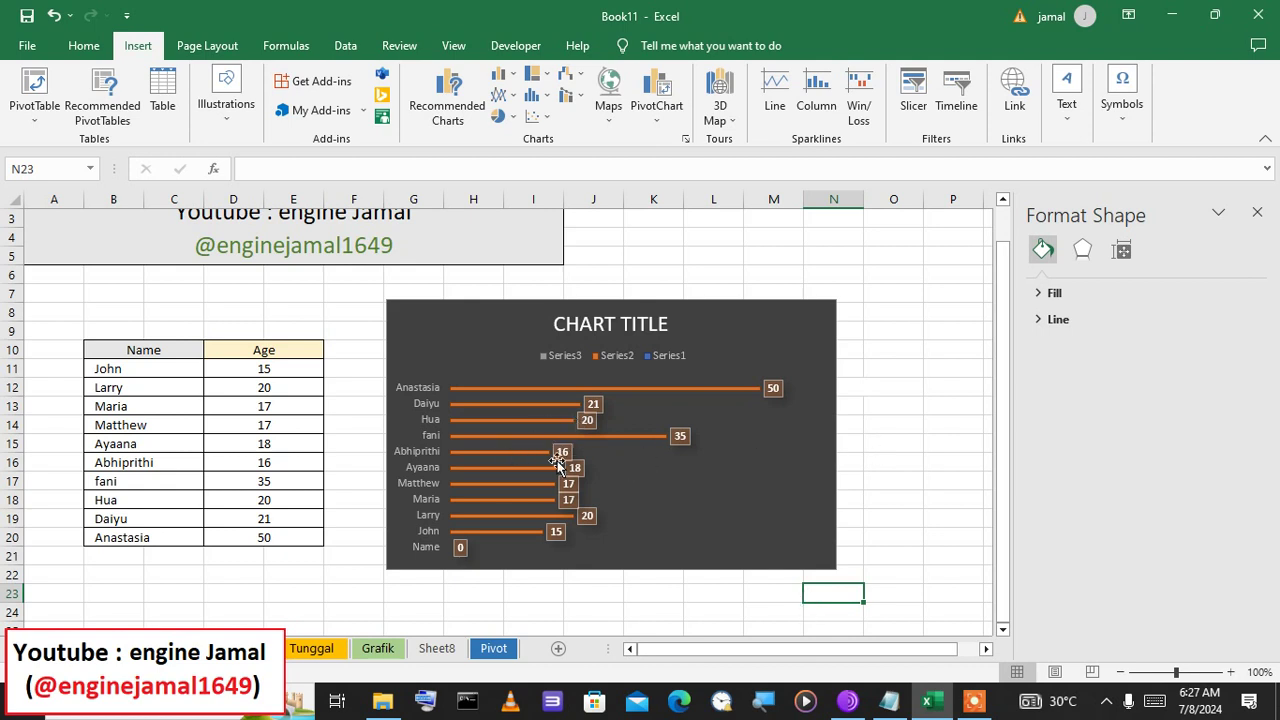
- Replace the default 'Chart Title' text with 'DATA DIVISION 1'
mouse_move(638, 445)
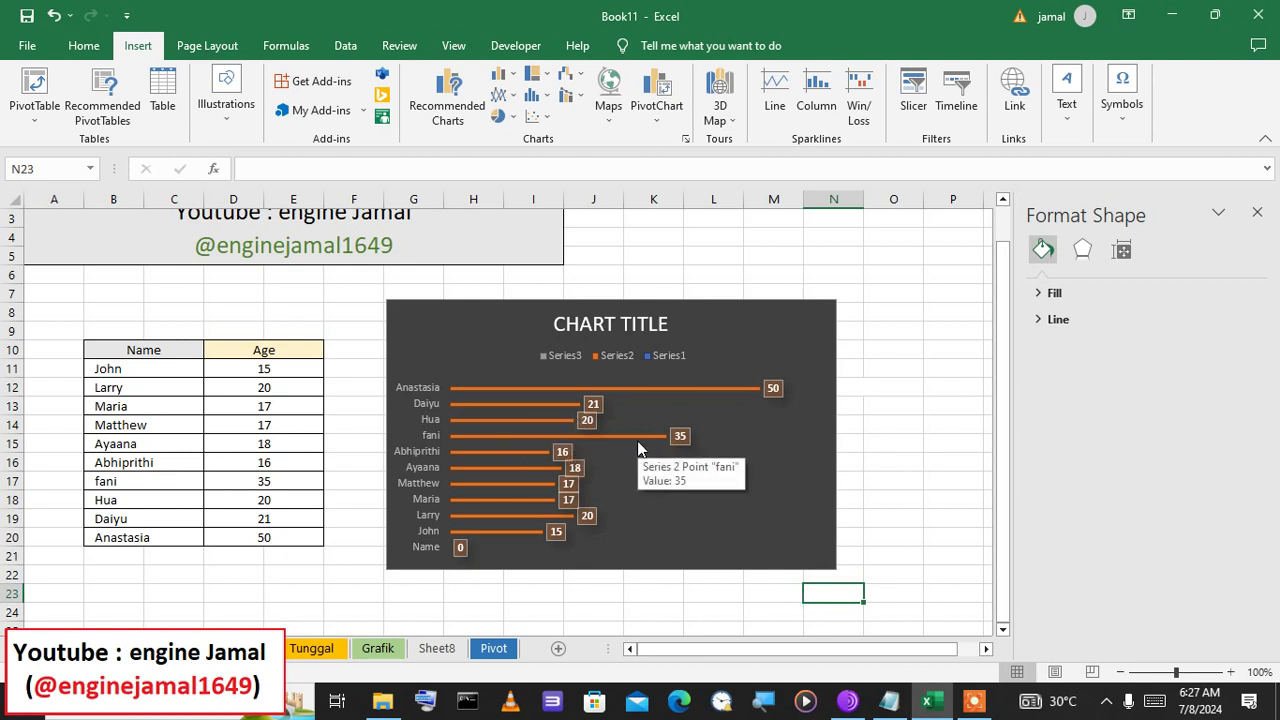
left_click(627, 322)
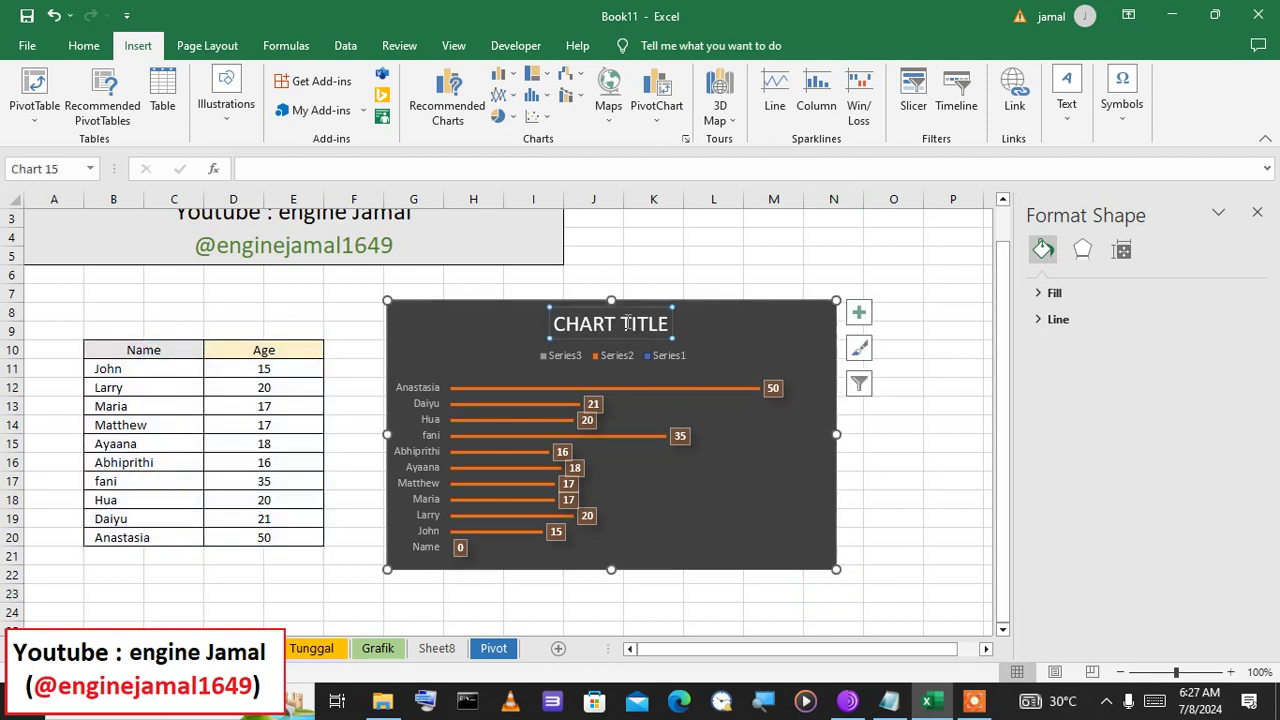
triple_click(627, 324)
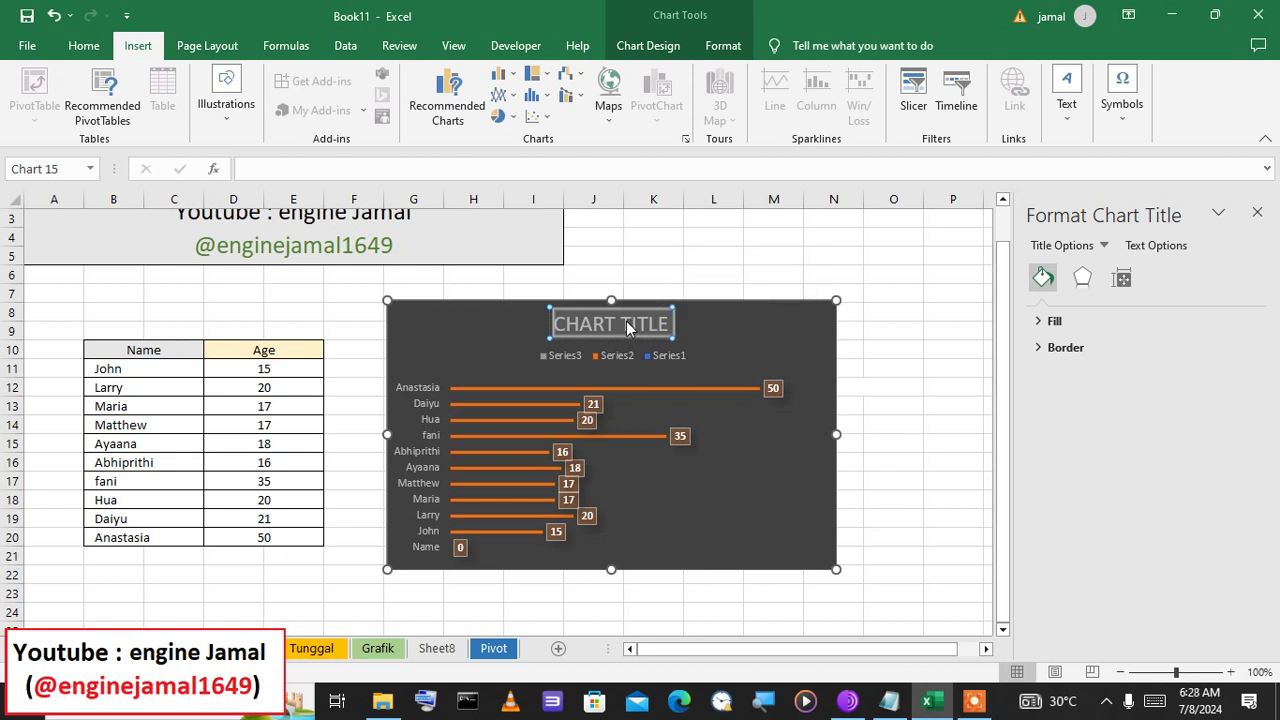
type("DATA")
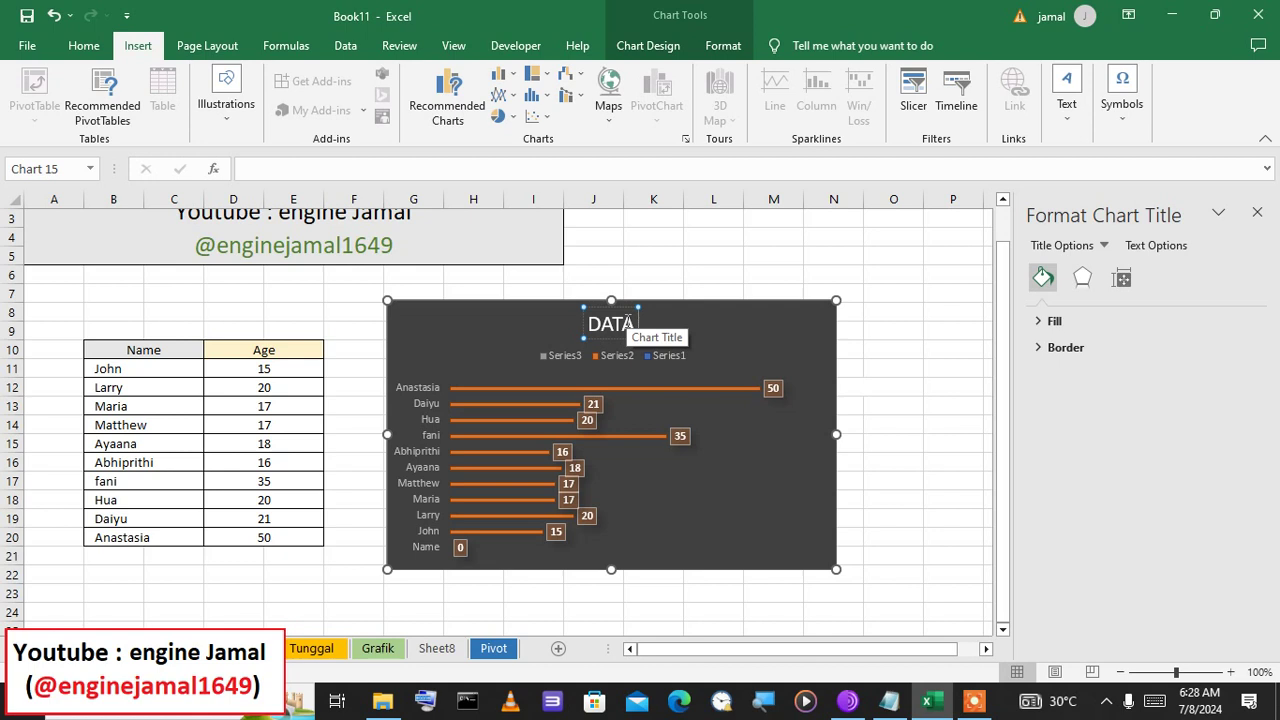
type(" D")
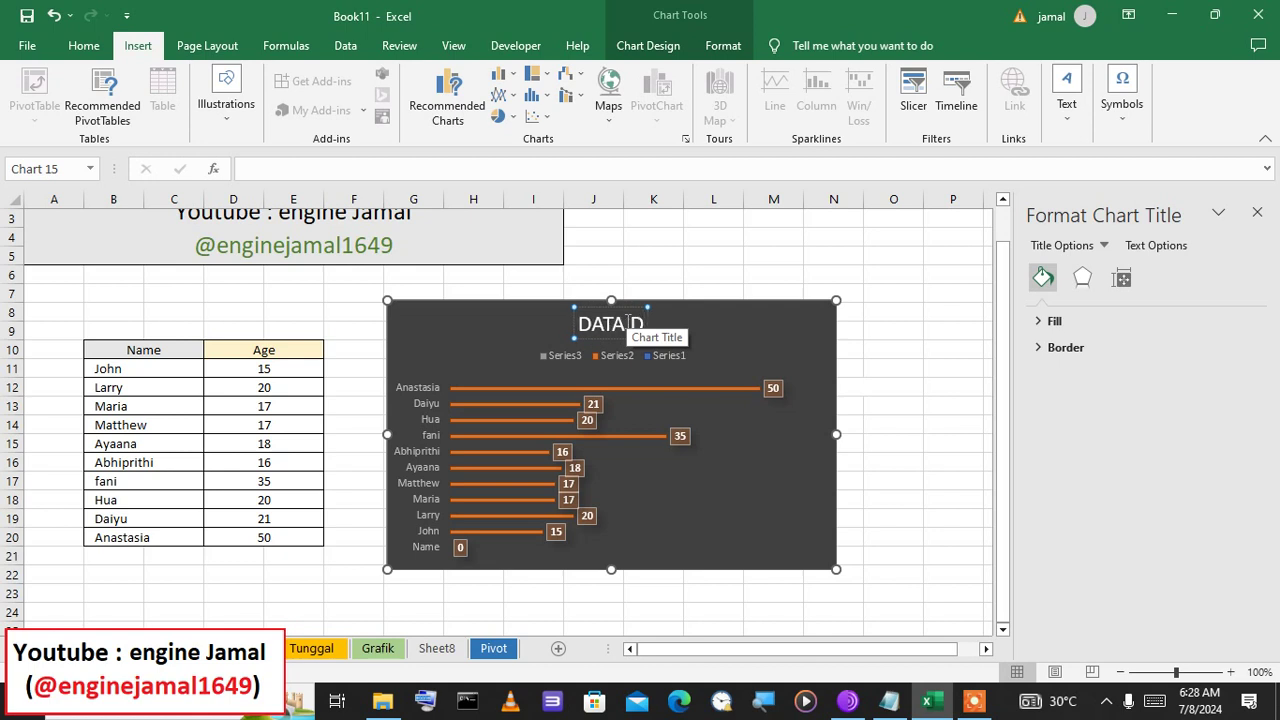
type("IV")
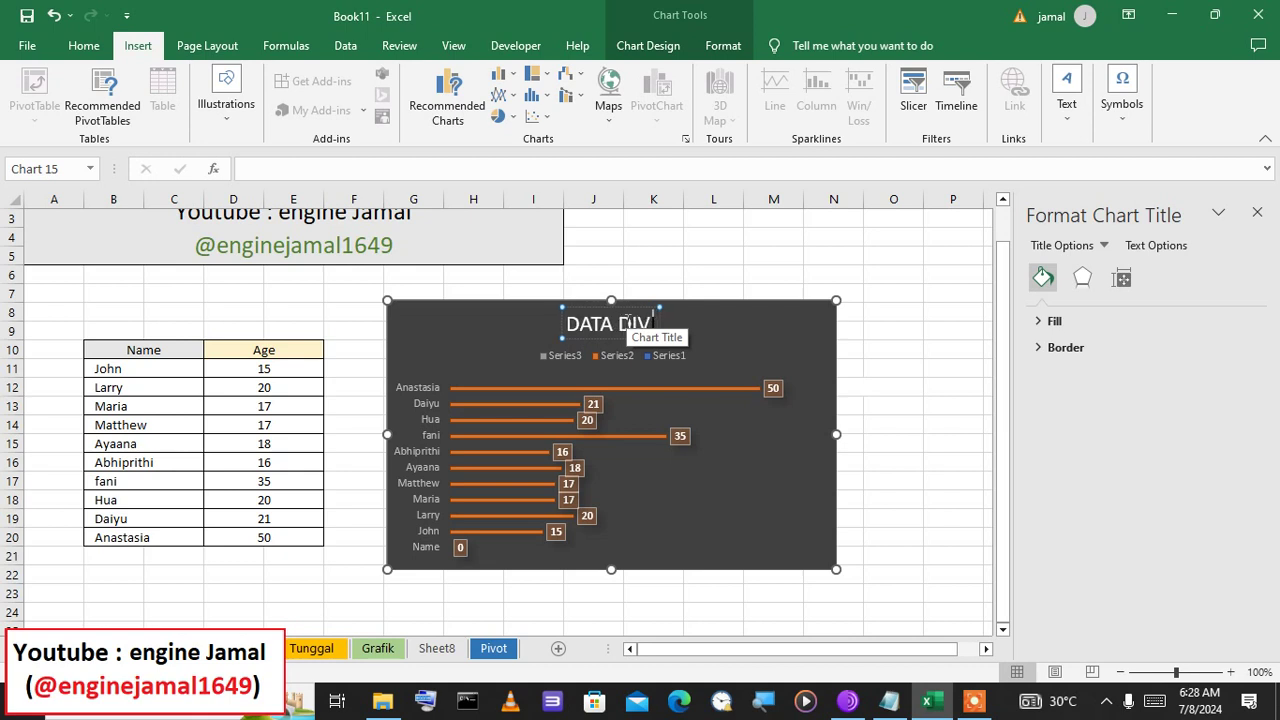
type("ISION")
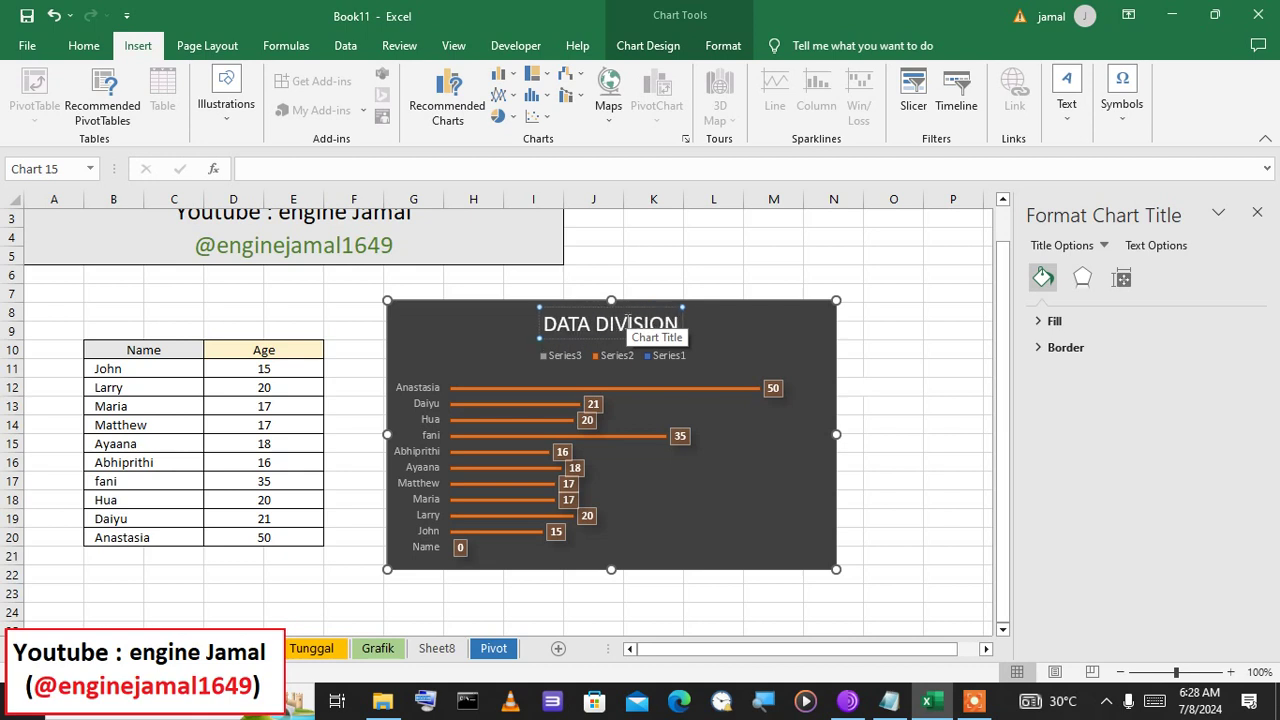
type(" 1")
left_click(812, 258)
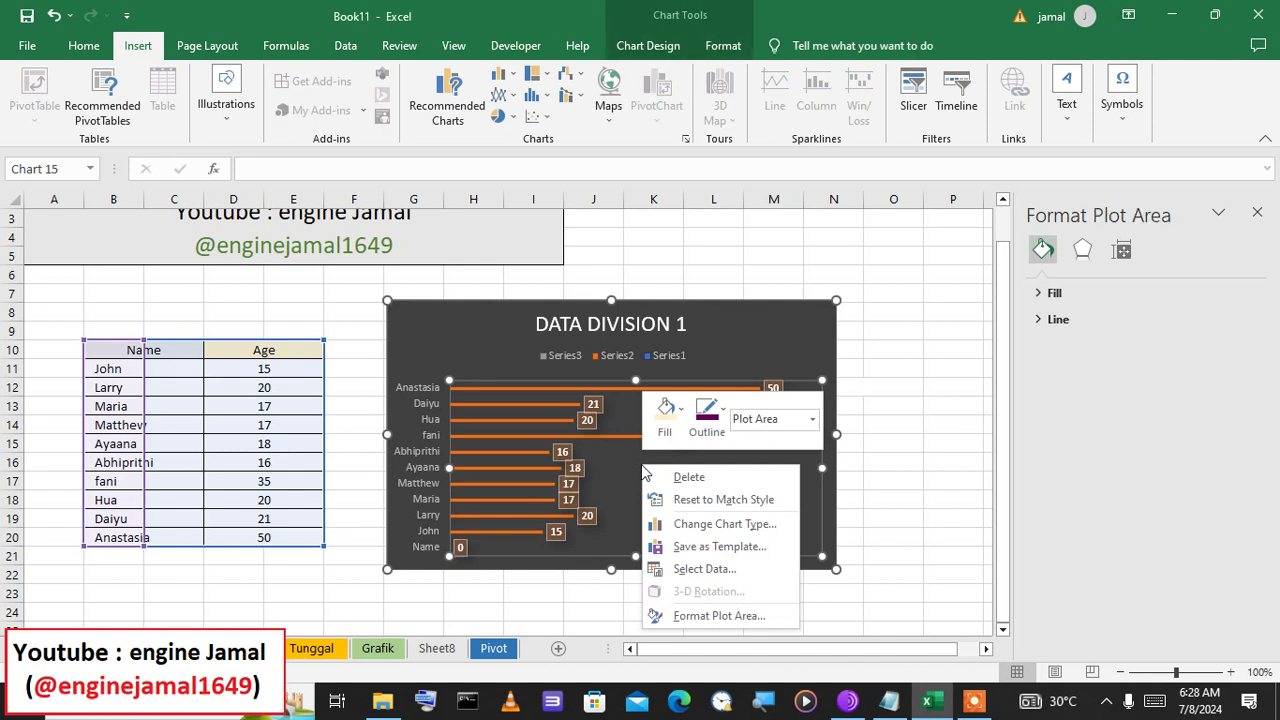
- Preview the chart as pie and 3-D pie, then list the Area types with the dialog moved aside
left_click(700, 516)
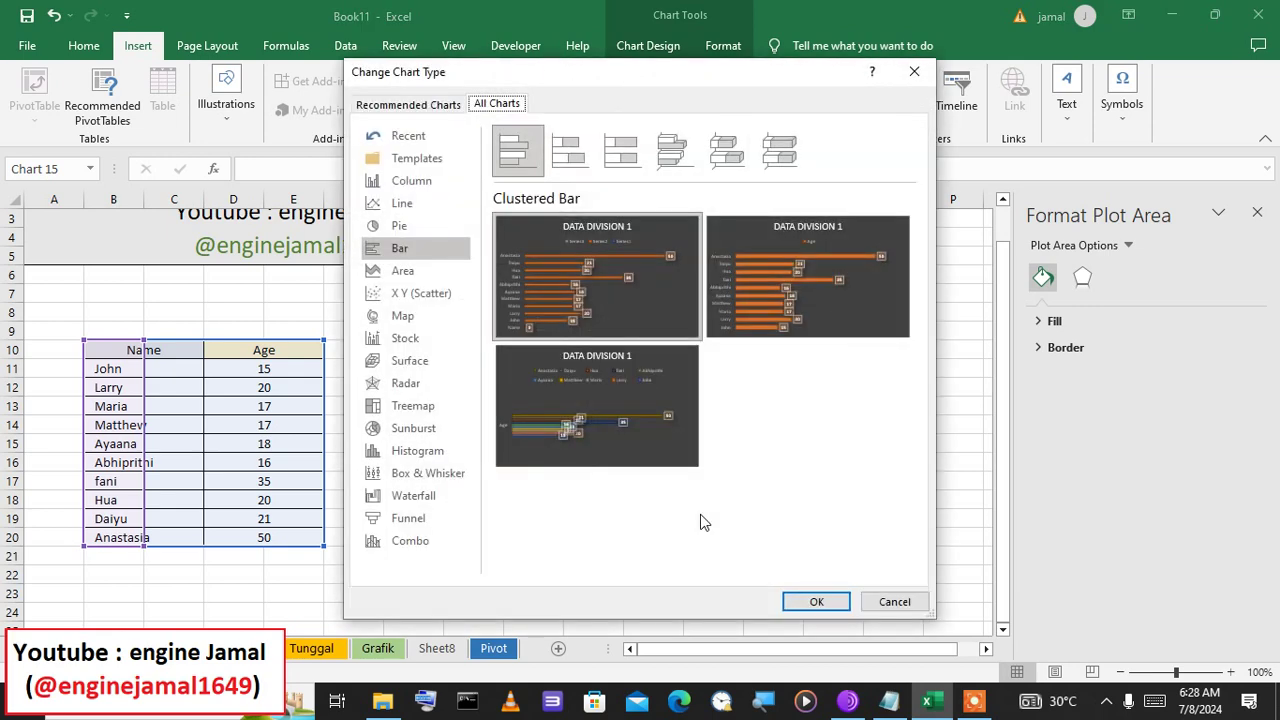
left_click(386, 231)
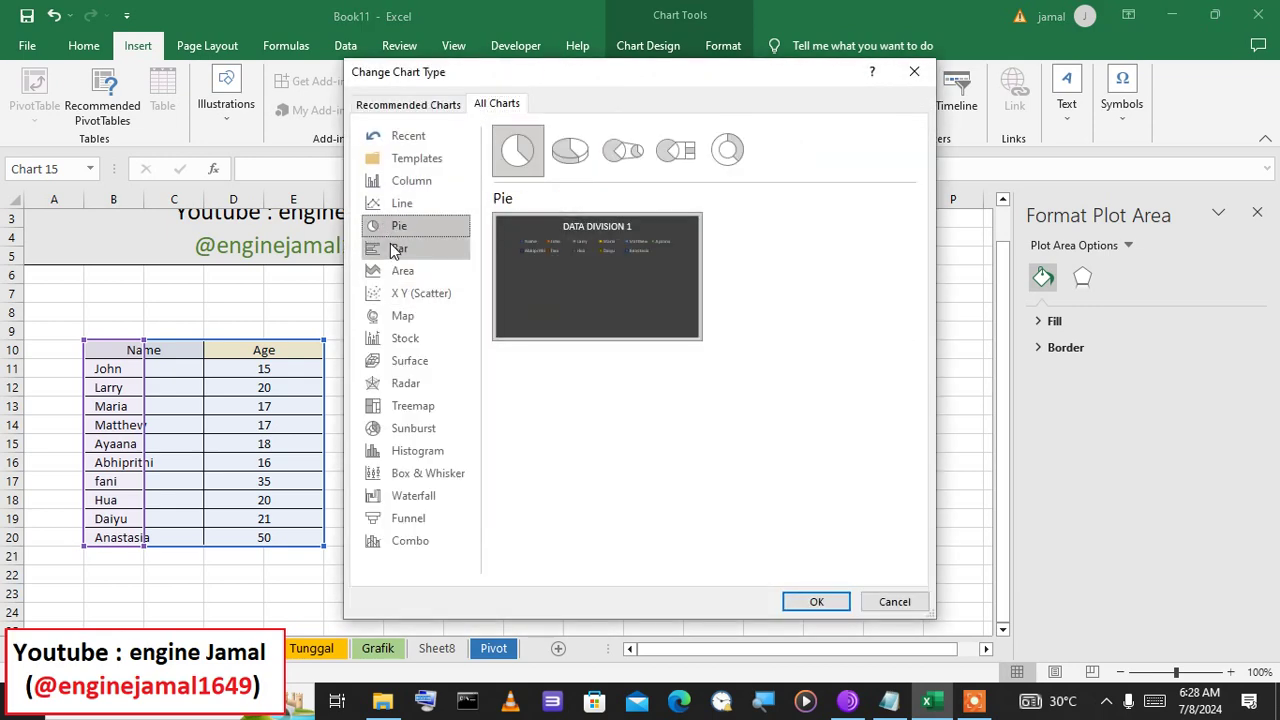
left_click(579, 155)
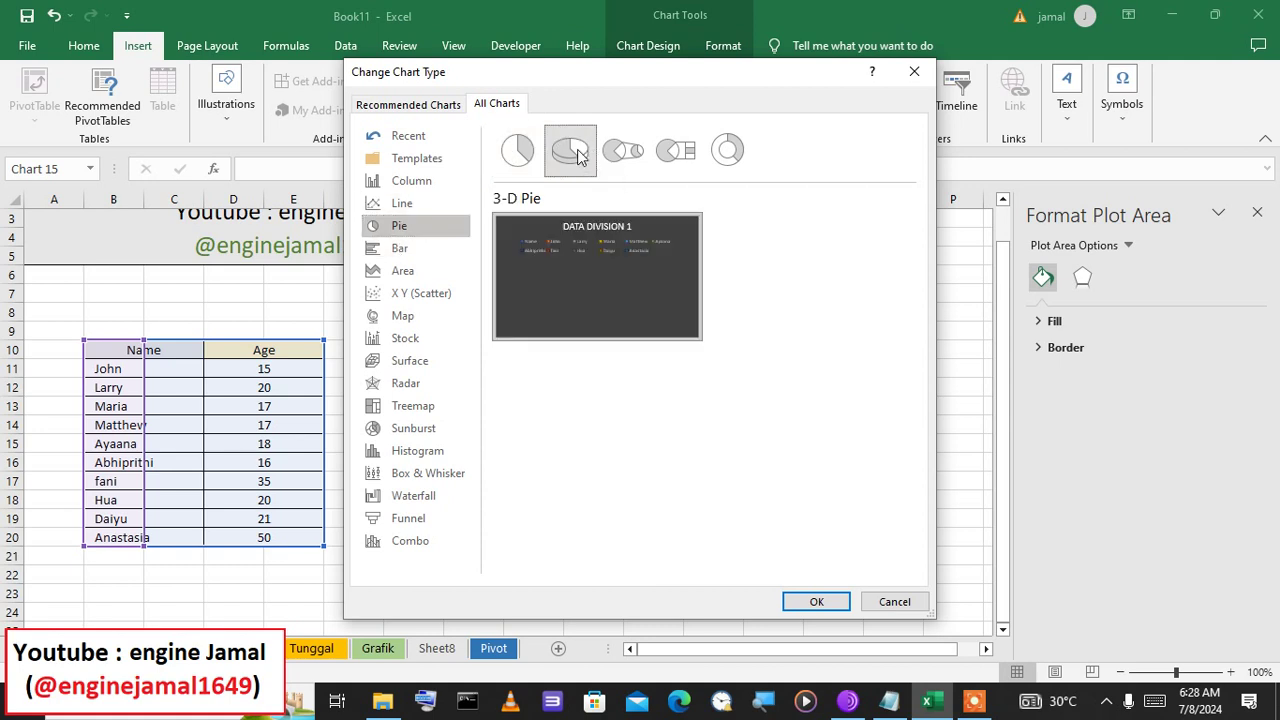
left_click(397, 276)
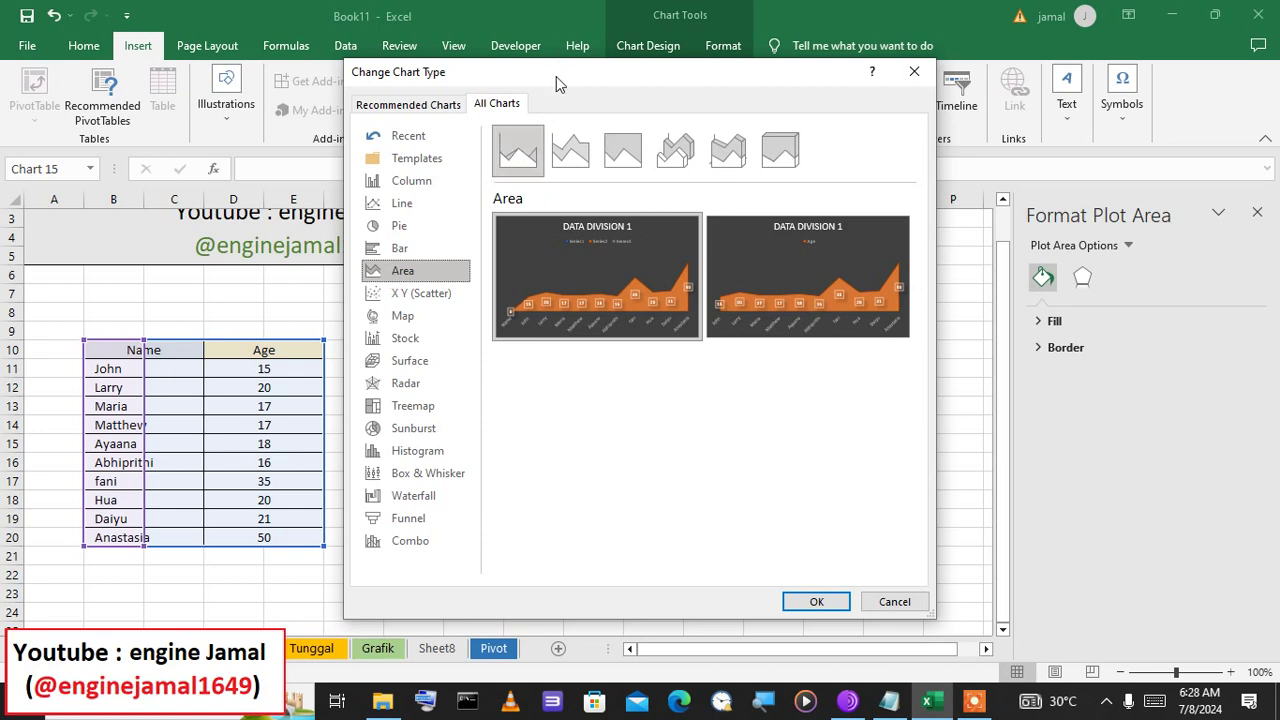
mouse_move(556, 76)
left_mouse_down()
mouse_move(928, 104)
mouse_move(866, 77)
mouse_move(884, 66)
left_mouse_up()
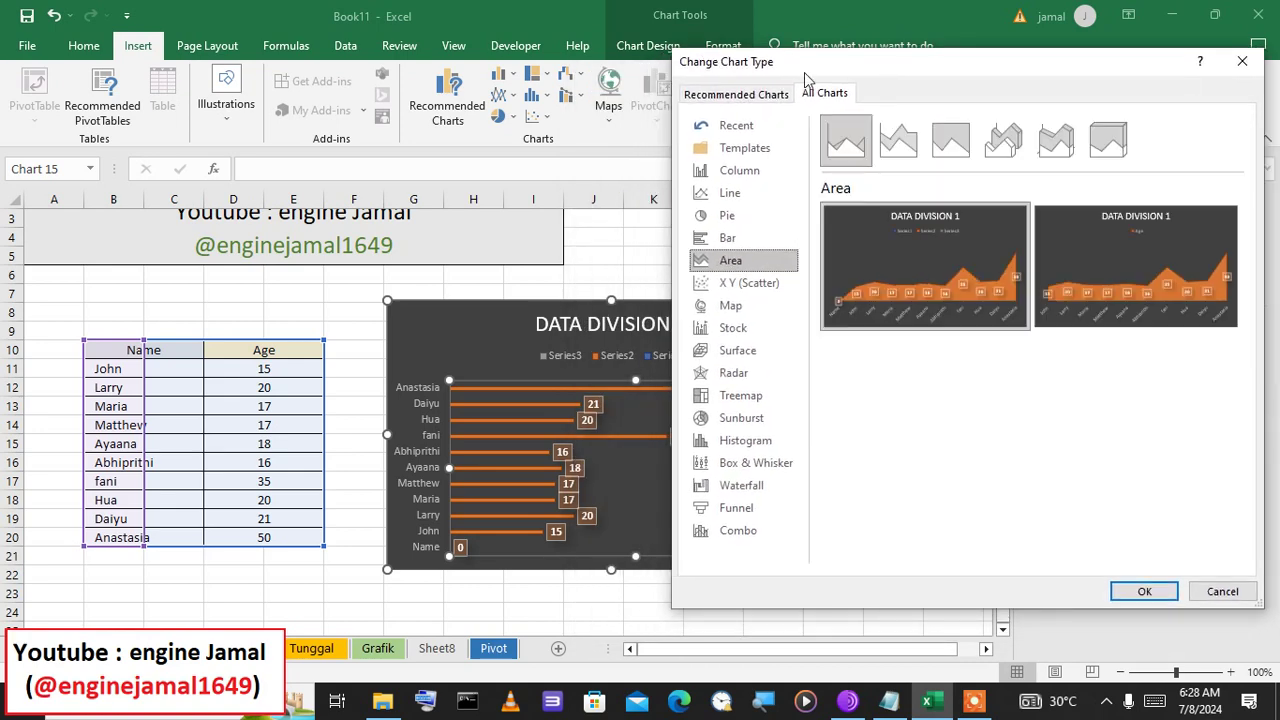
- Compare stacked, 100% stacked, 3-D and 3-D stacked area before selecting the plain 2-D Area layout
mouse_move(937, 240)
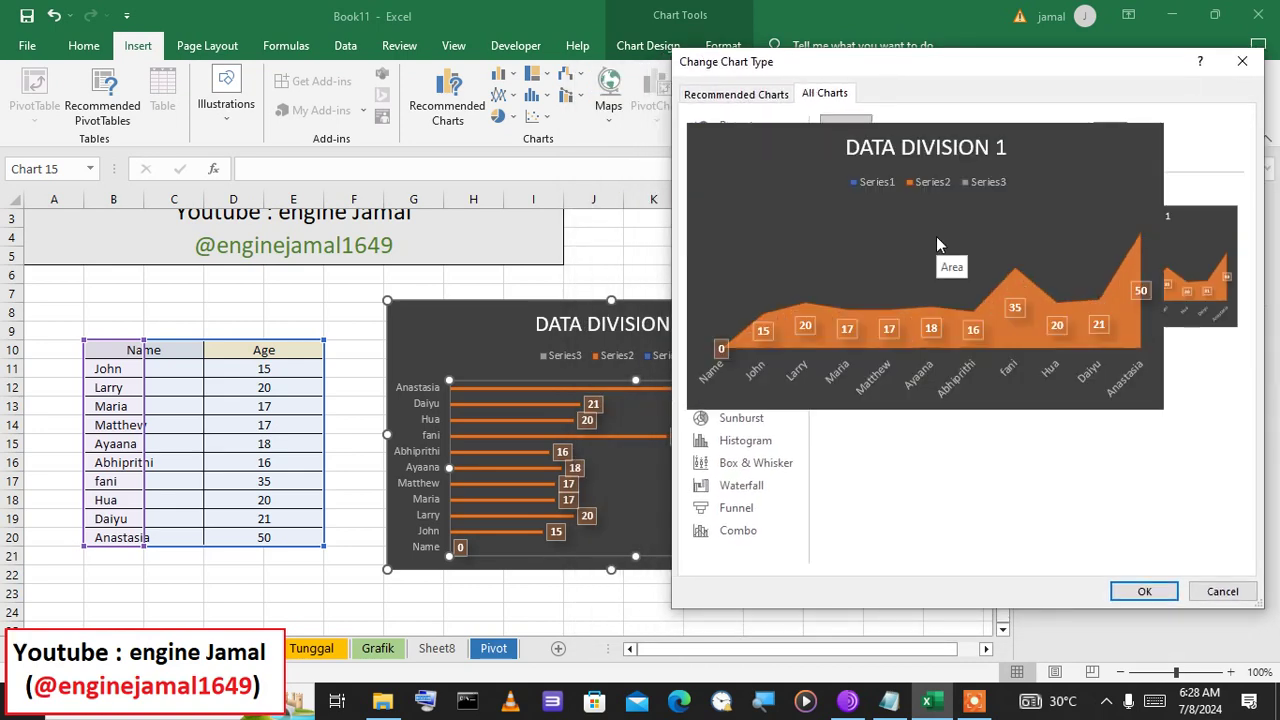
left_click(903, 145)
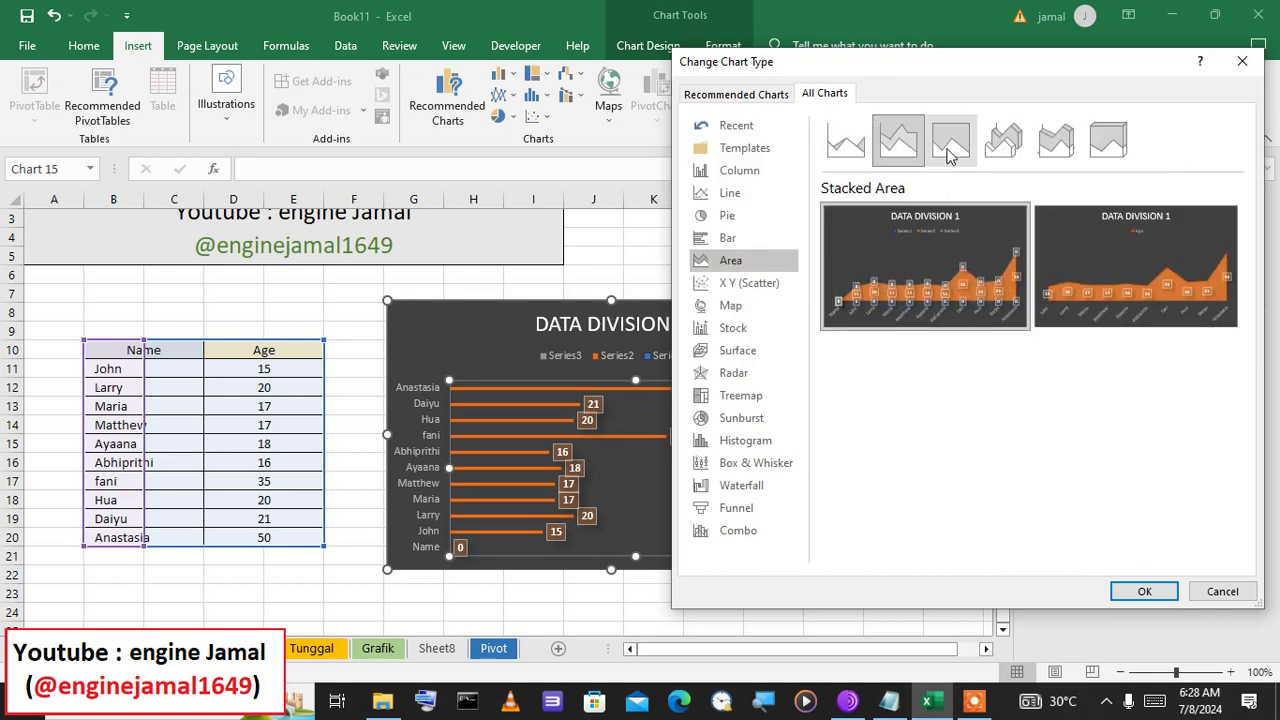
left_click(950, 148)
mouse_move(895, 320)
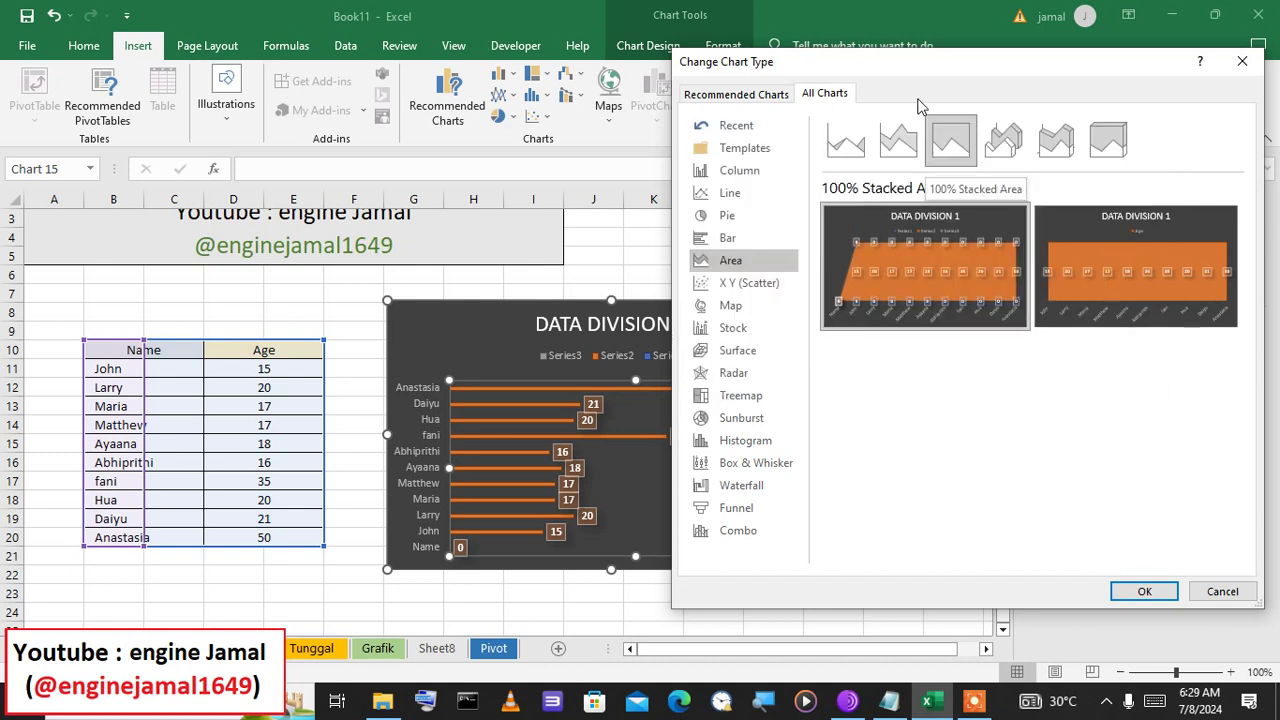
left_click(1005, 145)
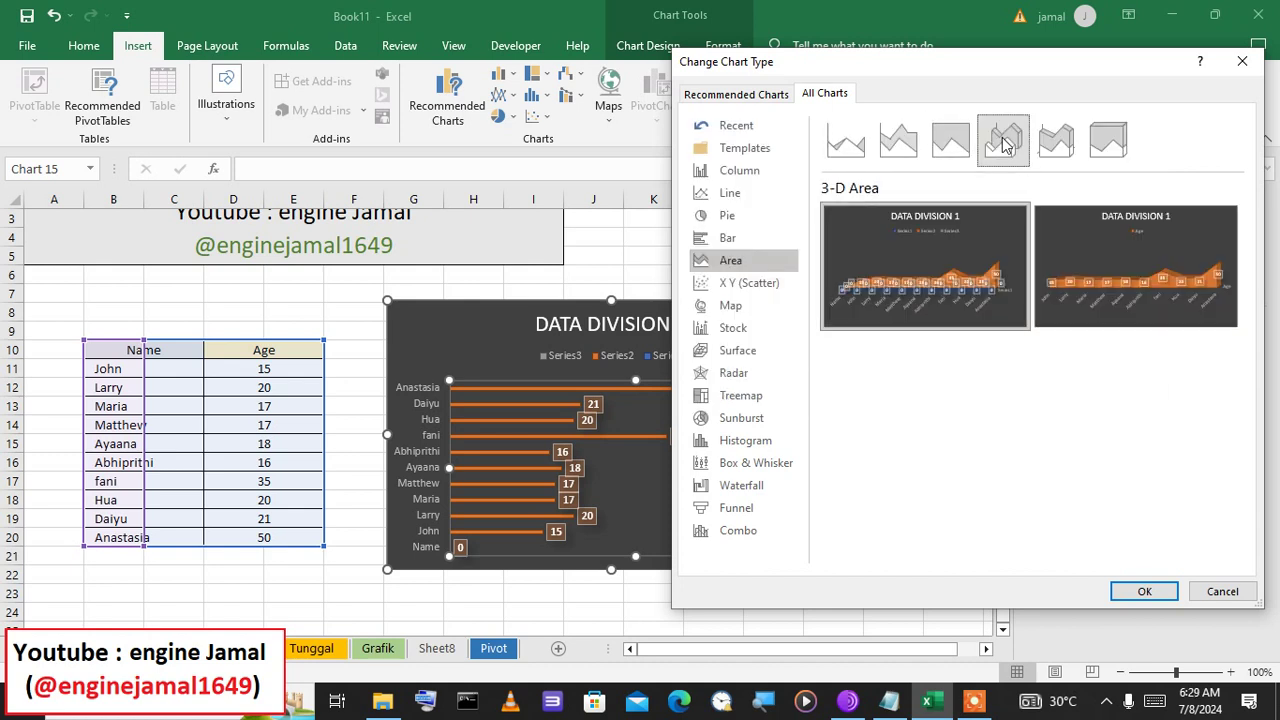
mouse_move(907, 299)
left_click(1055, 143)
mouse_move(920, 260)
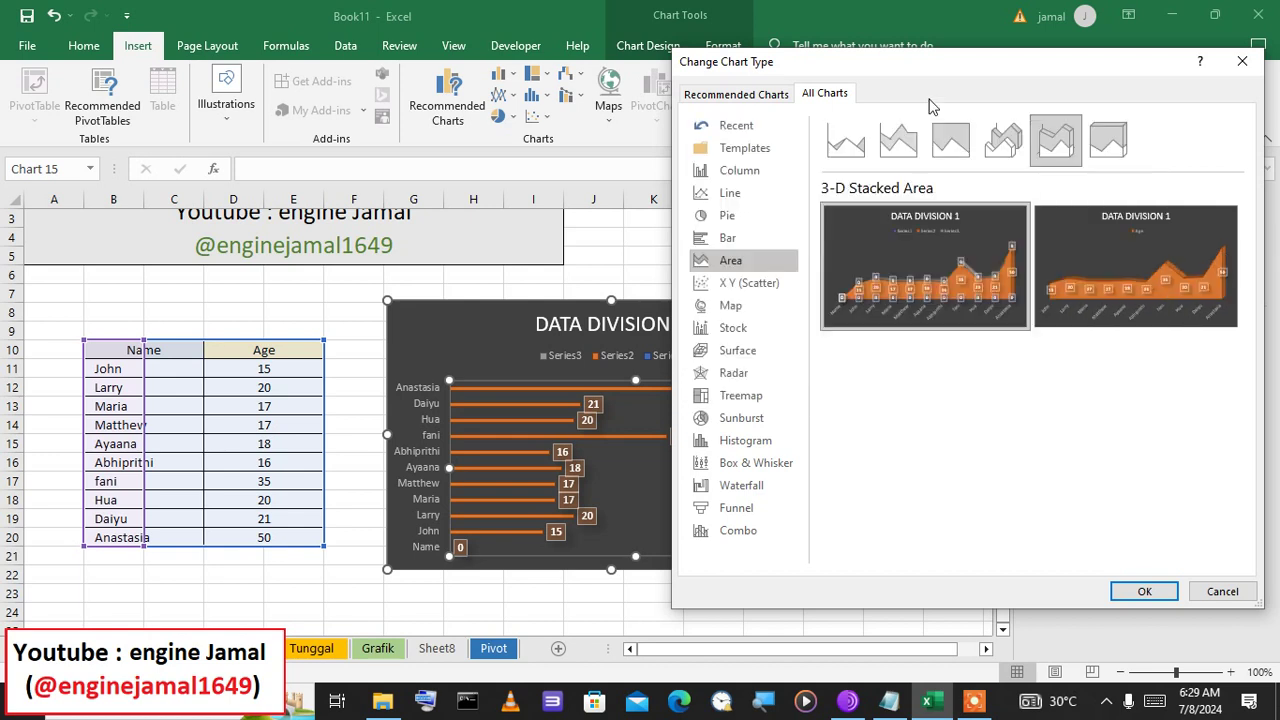
left_click(868, 163)
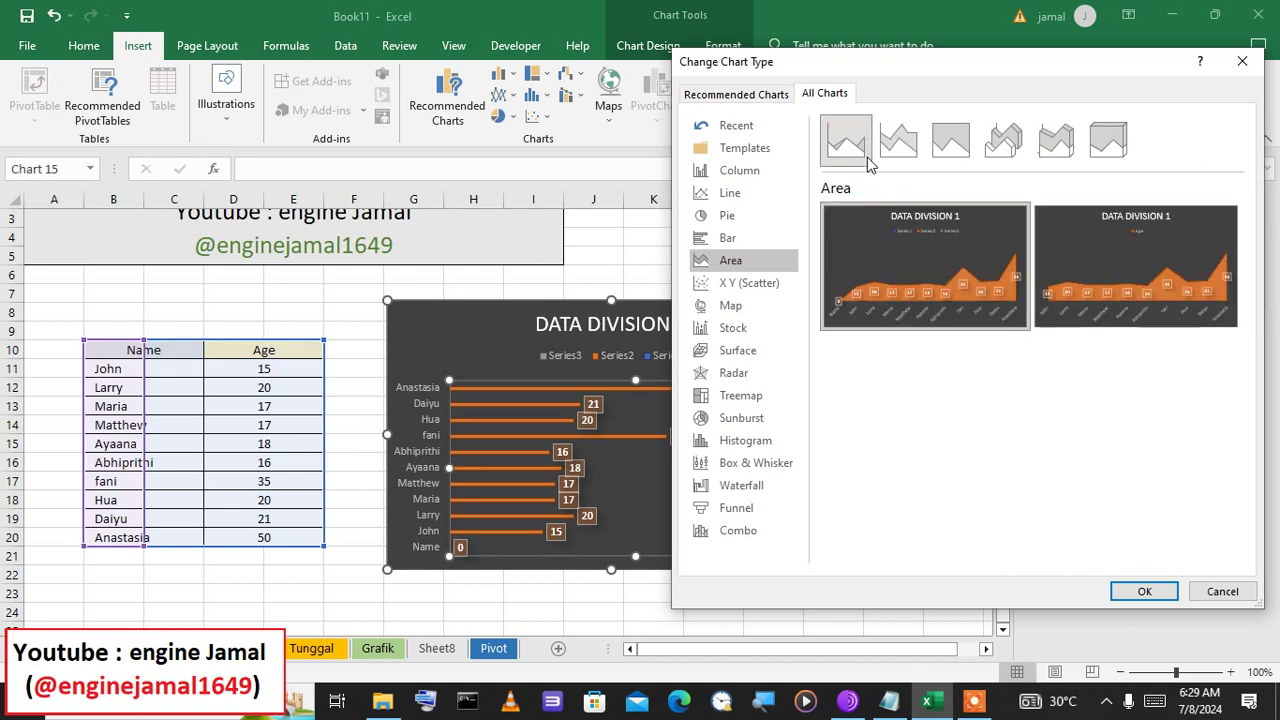
mouse_move(943, 320)
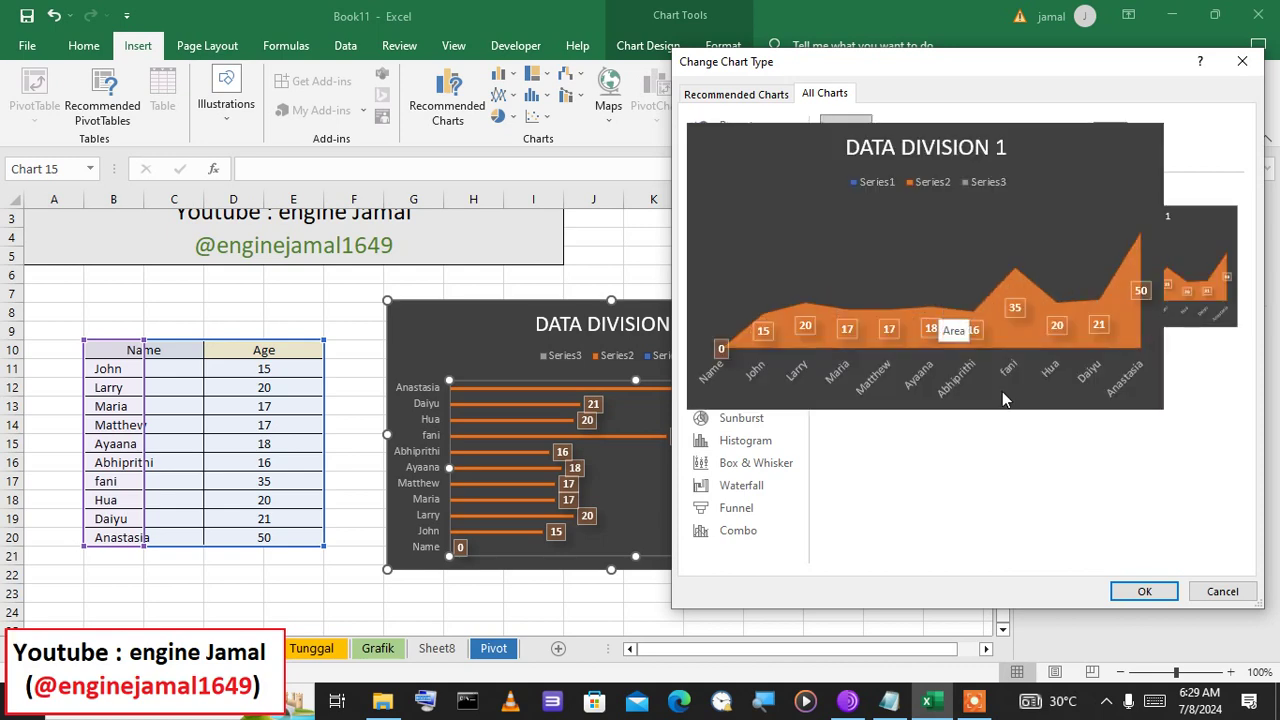
- Apply the plain 2-D area chart type to DATA DIVISION 1
left_click(1146, 592)
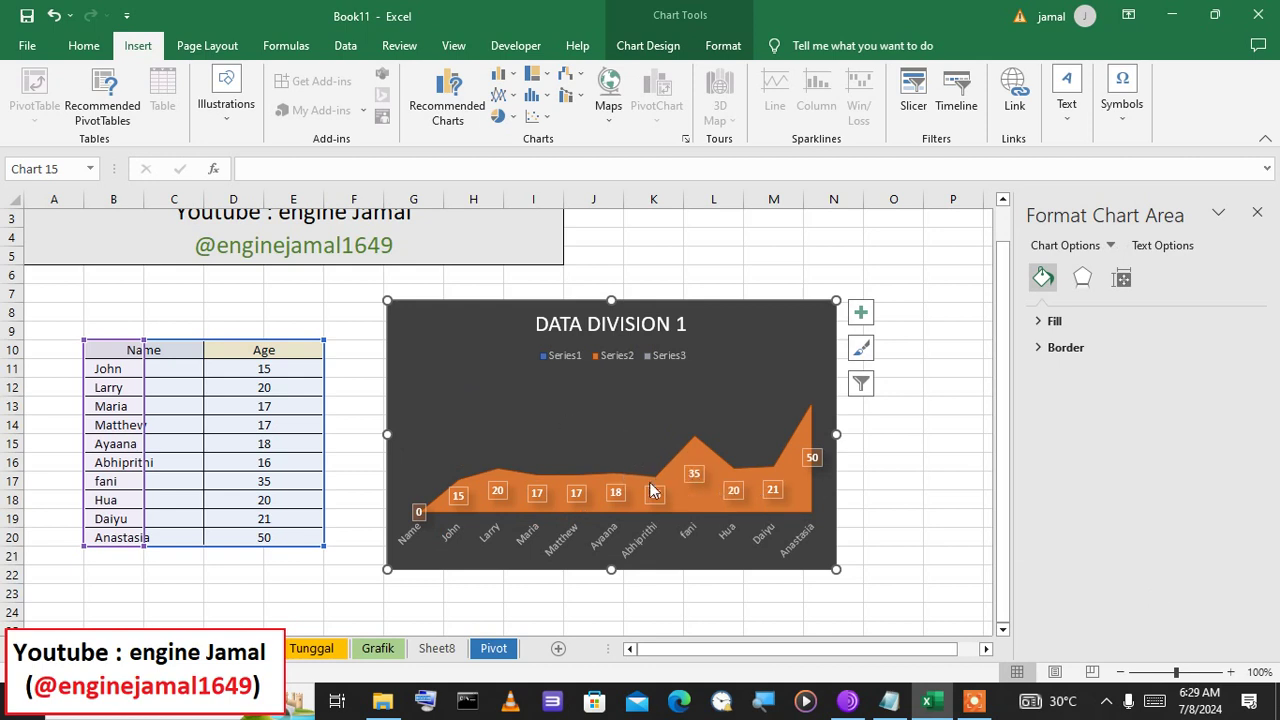
left_click(553, 414)
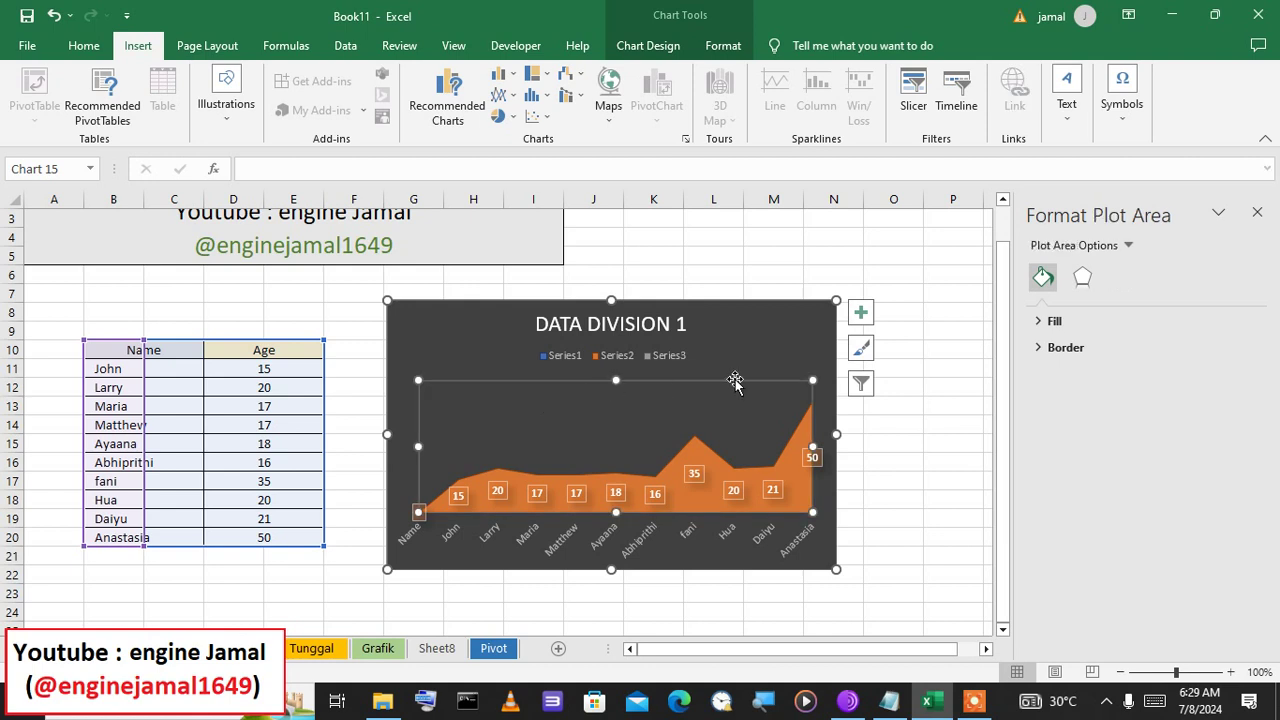
left_click(929, 436)
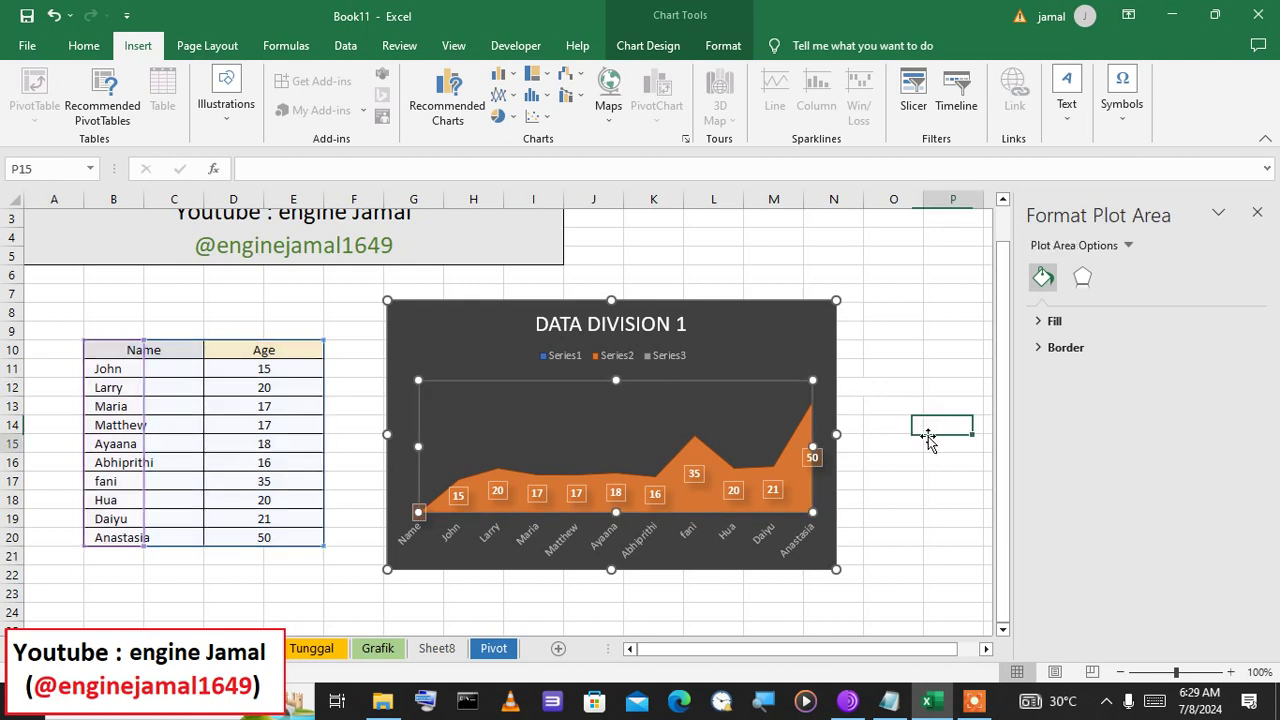
- Select the chart's plot area and bring up its right-click context menu
left_click(641, 367)
left_click(634, 400)
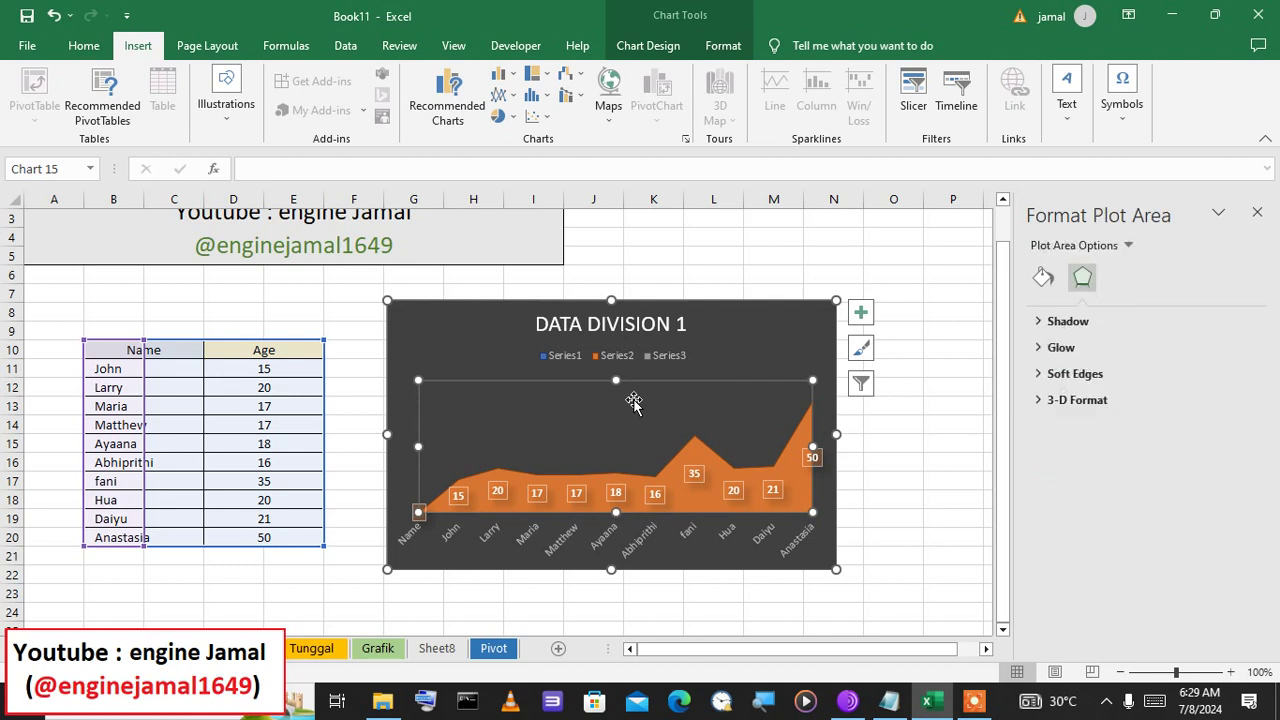
right_click(634, 400)
left_click(634, 400)
right_click(635, 402)
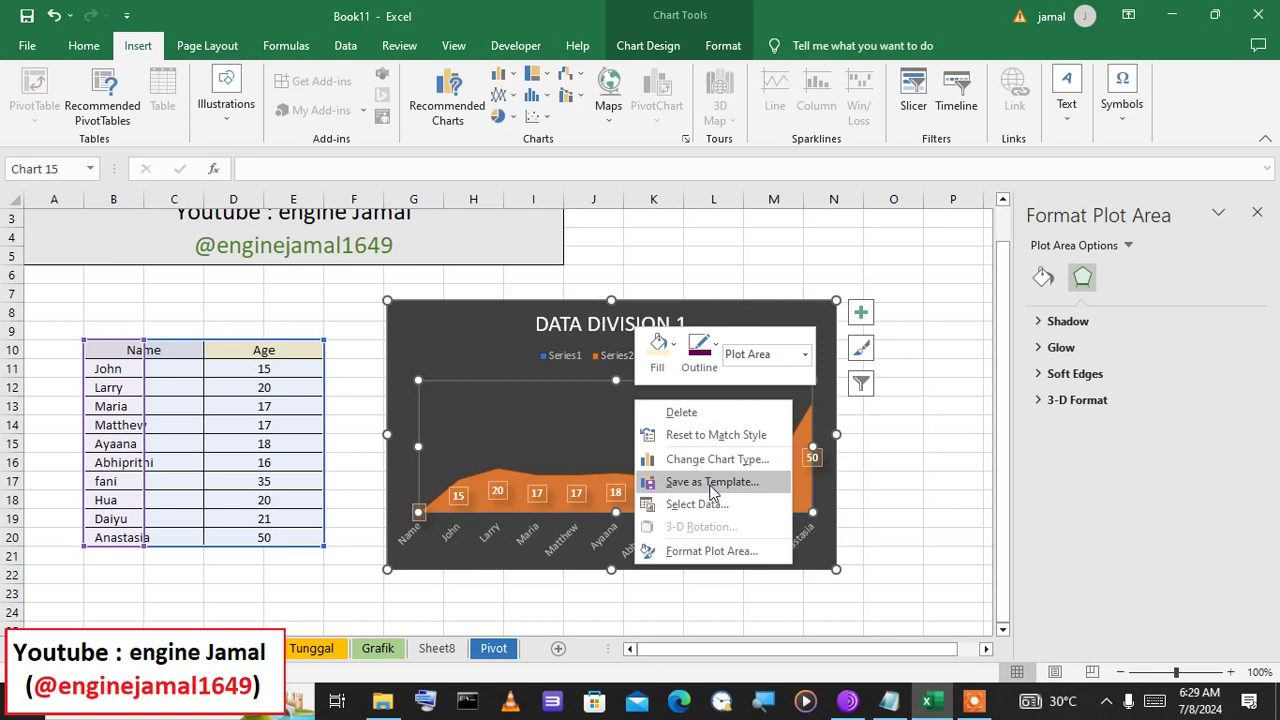
- Preview Treemap, Sunburst, Histogram, Box & Whisker and Waterfall, then pick Scatter with Straight Lines
left_click(697, 460)
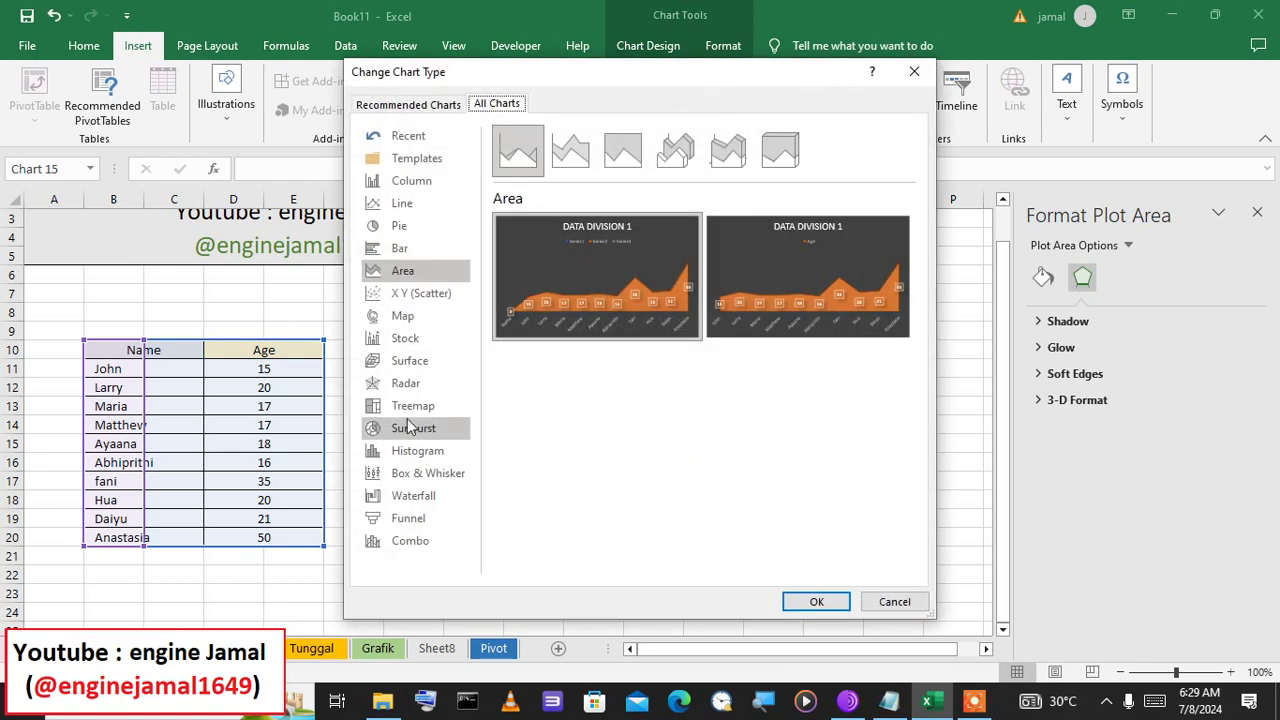
left_click(405, 410)
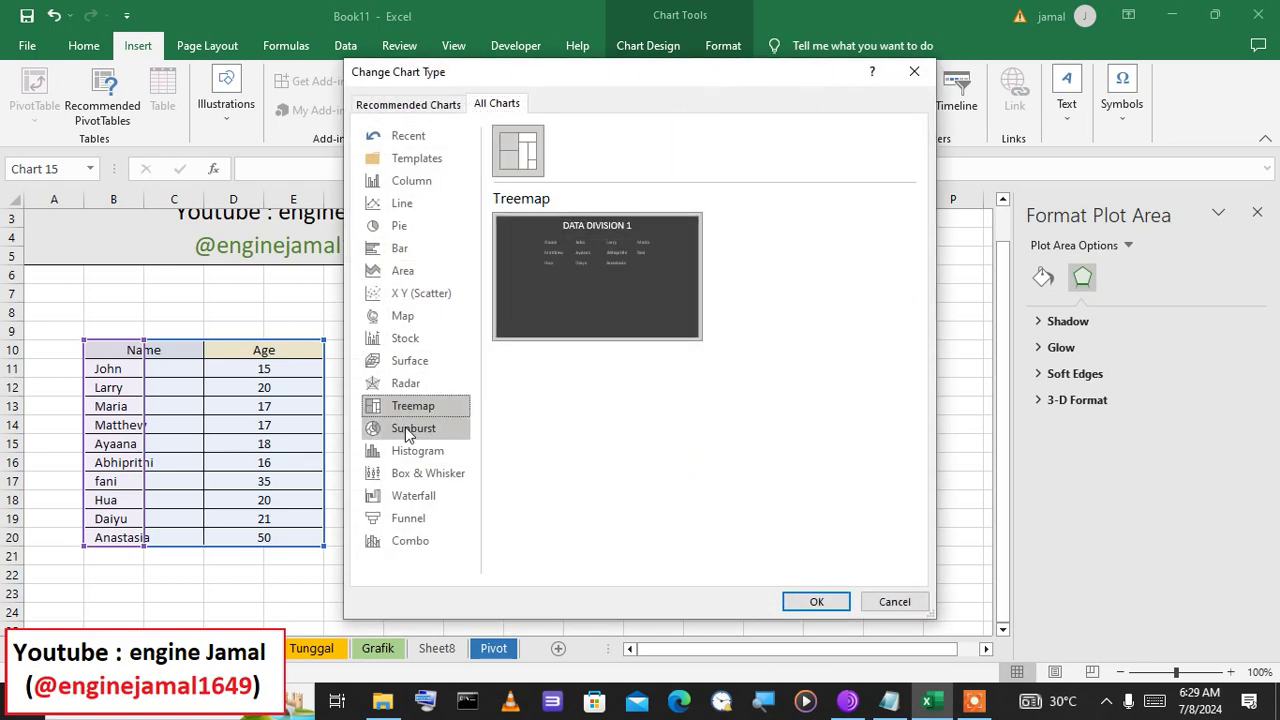
left_click(405, 434)
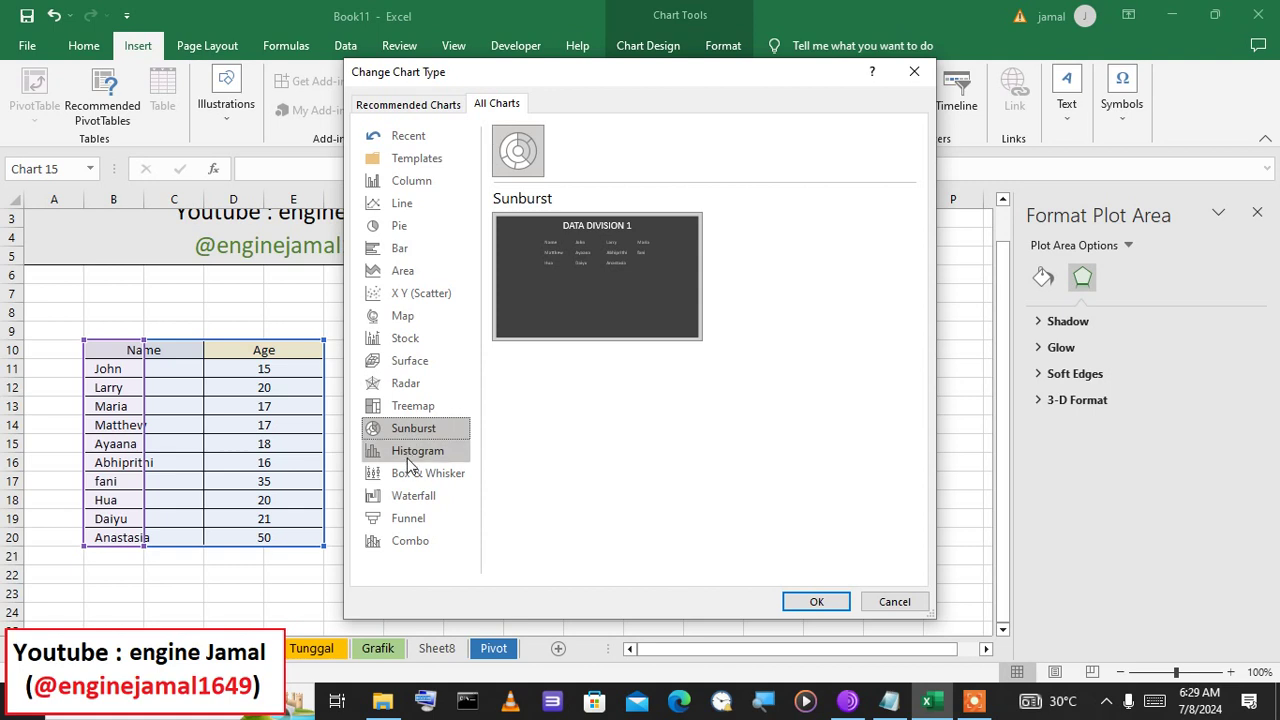
left_click(408, 460)
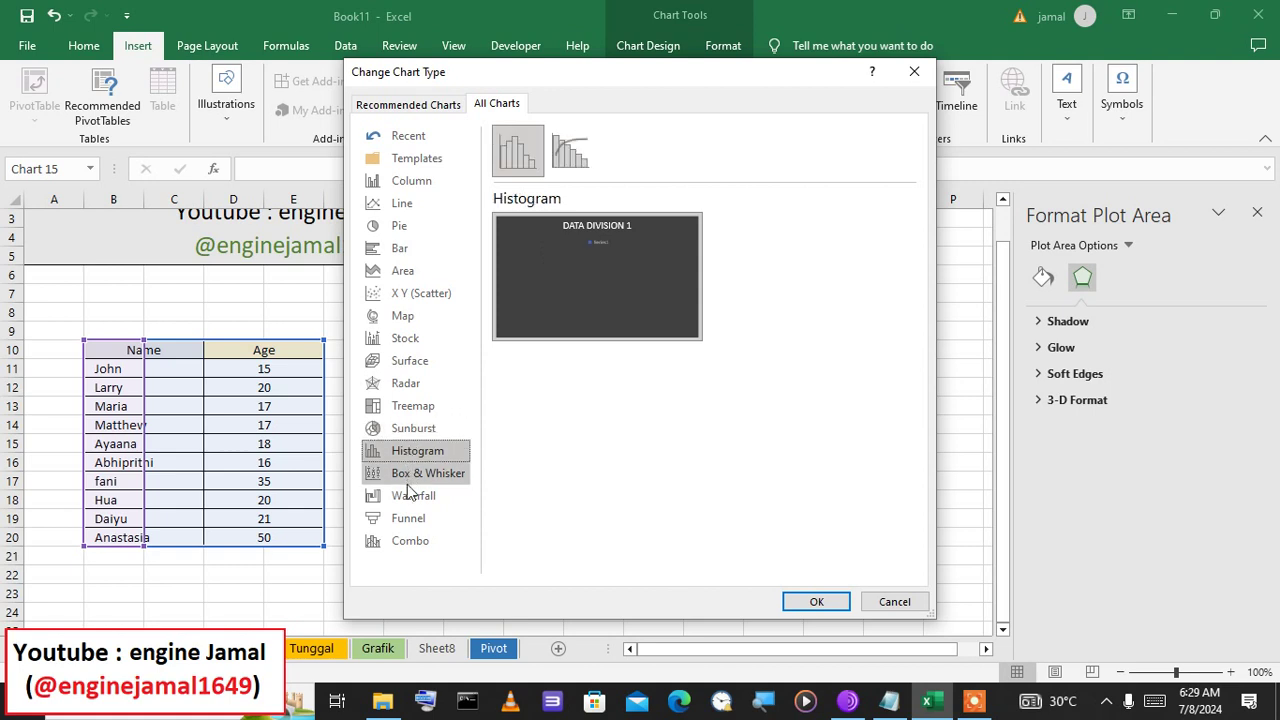
left_click(407, 477)
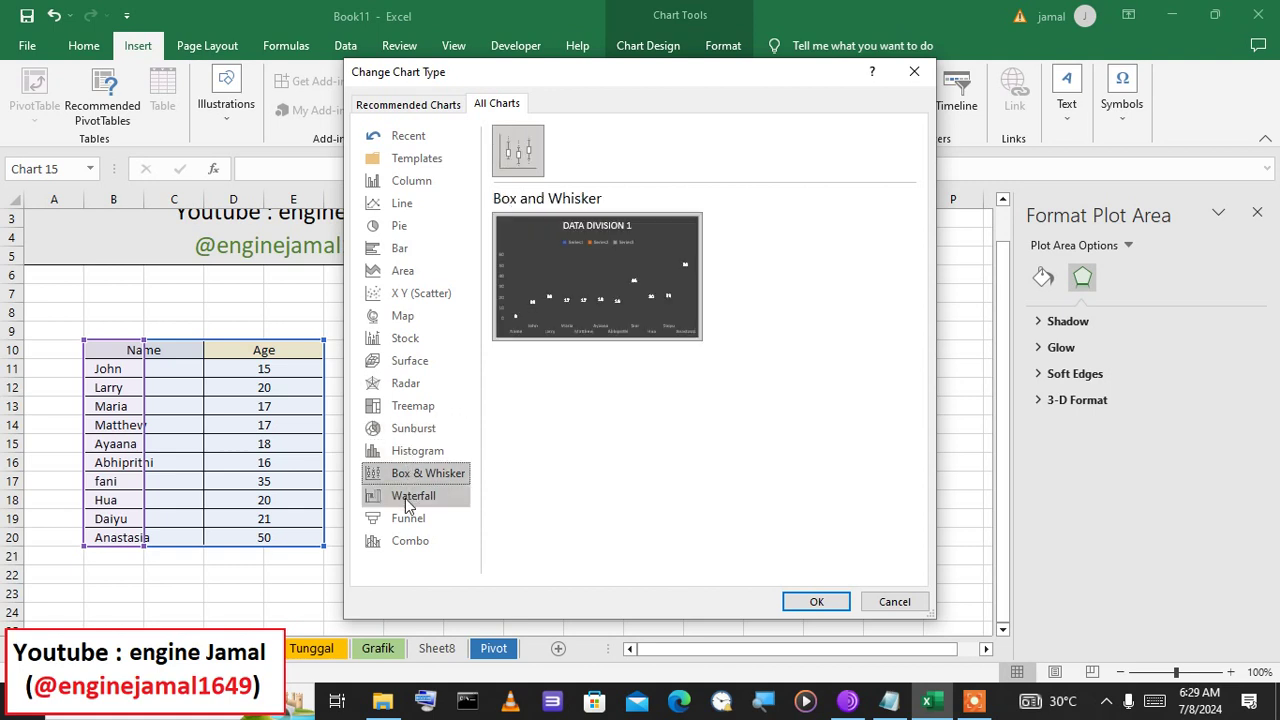
left_click(405, 498)
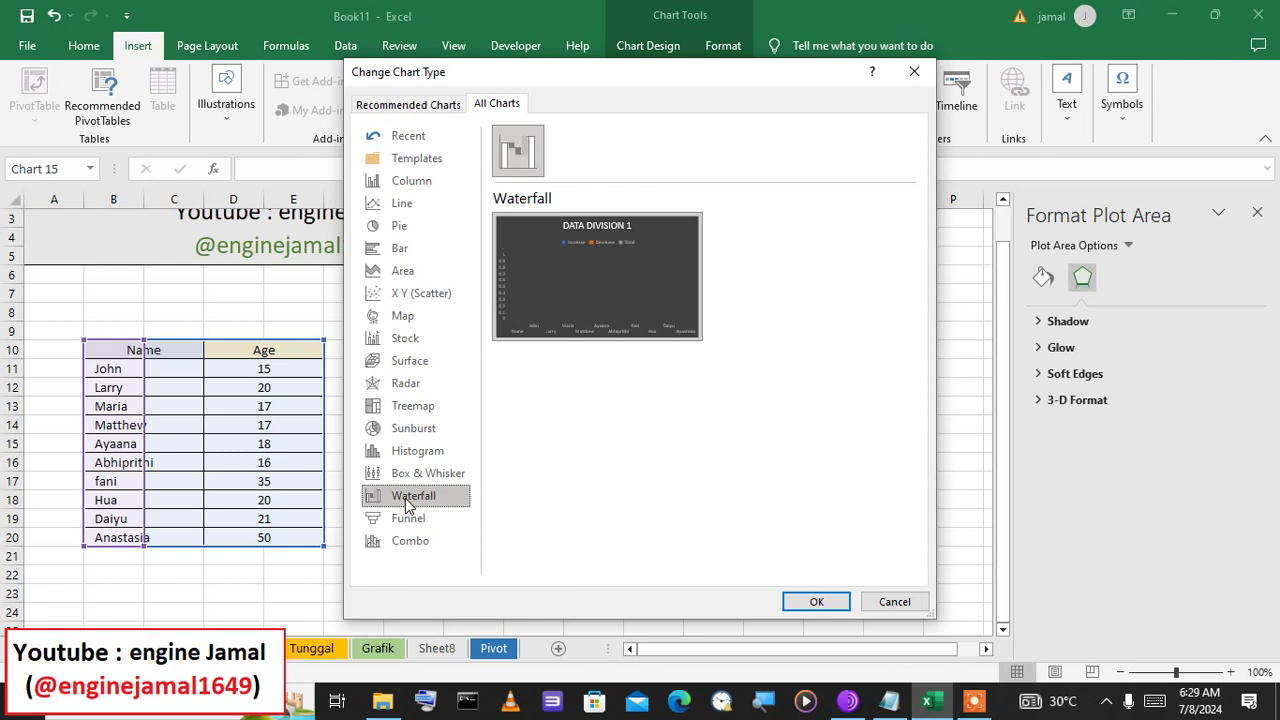
left_click(407, 298)
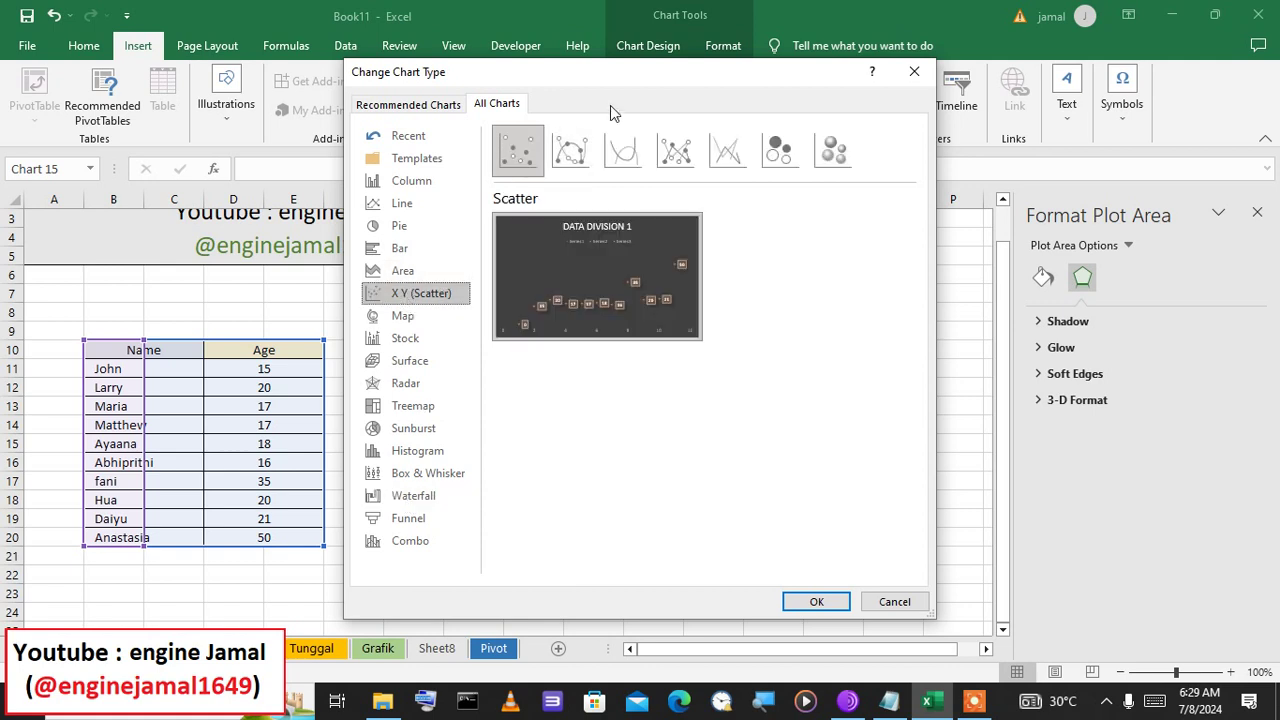
left_click(716, 150)
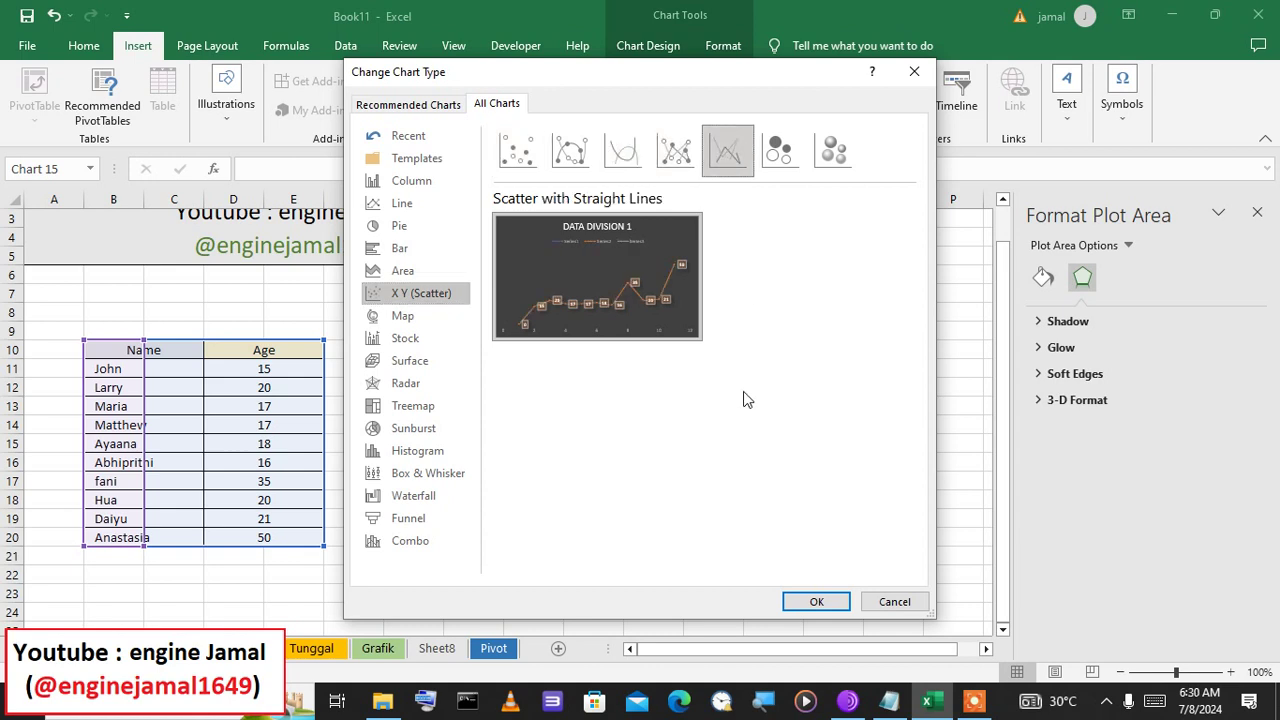
- Apply the straight-line scatter chart, then change the age in cell D20 from 50 to 19
left_click(823, 604)
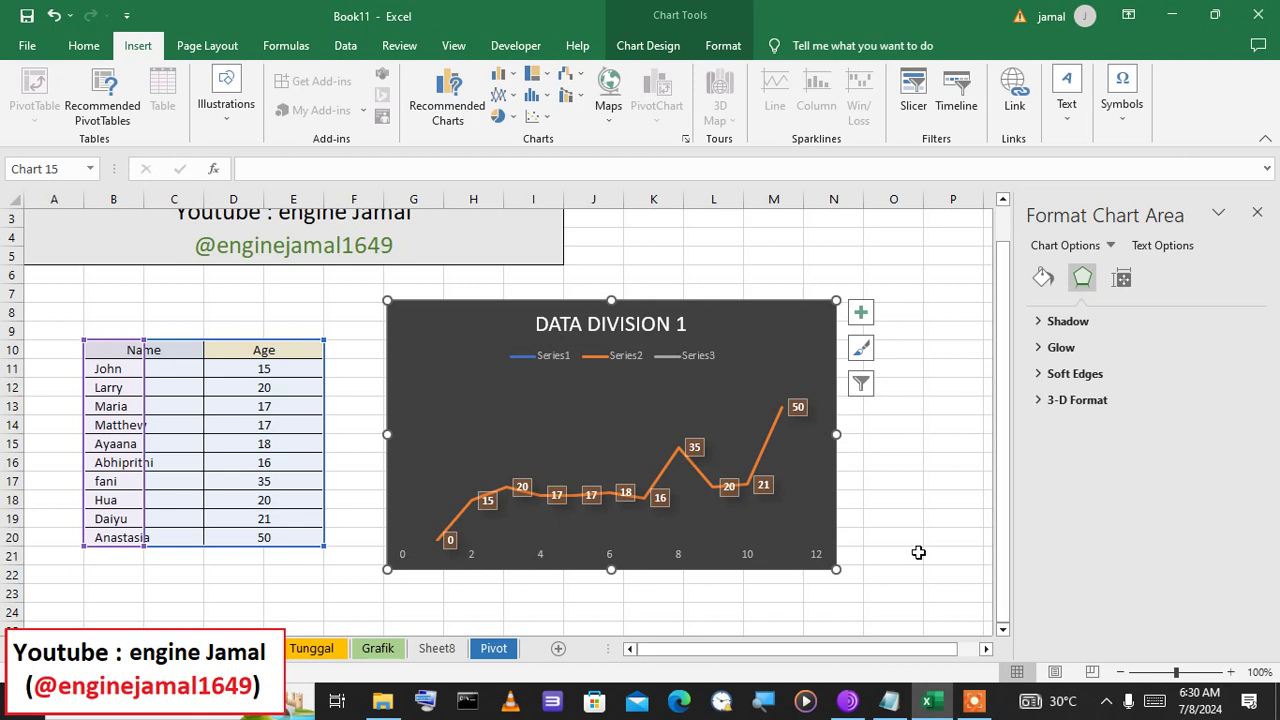
left_click(918, 517)
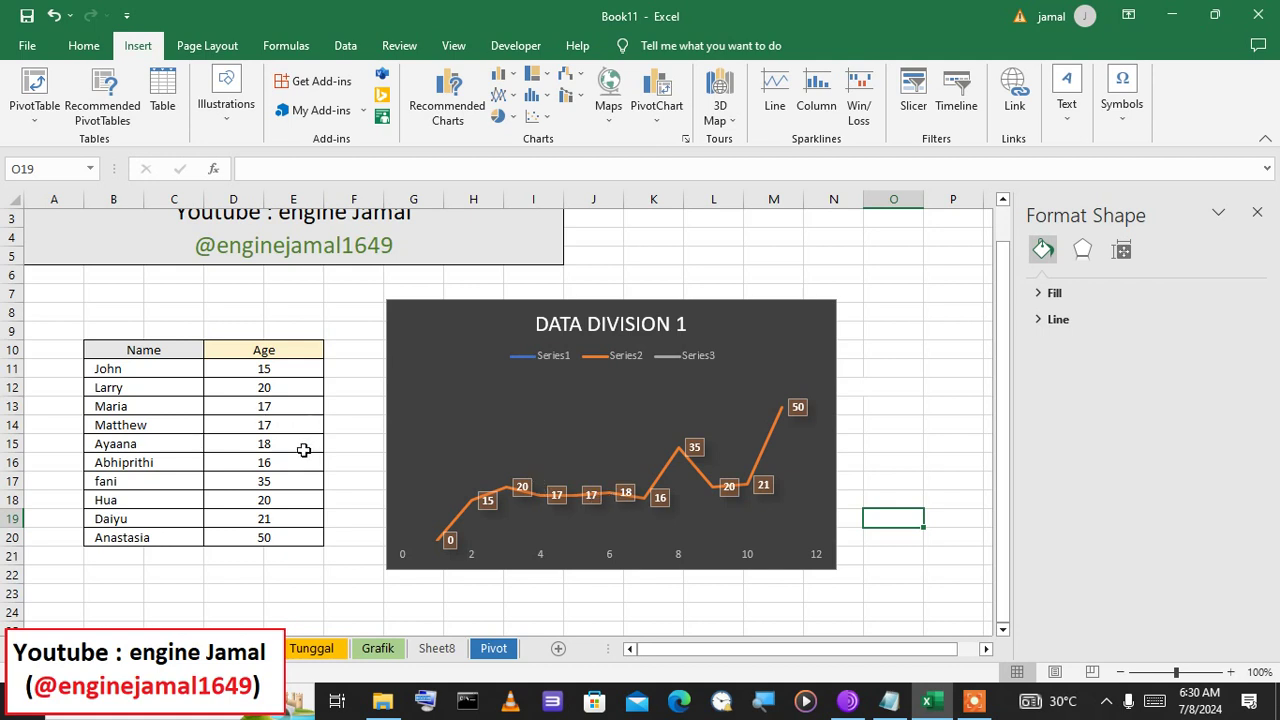
left_click(280, 539)
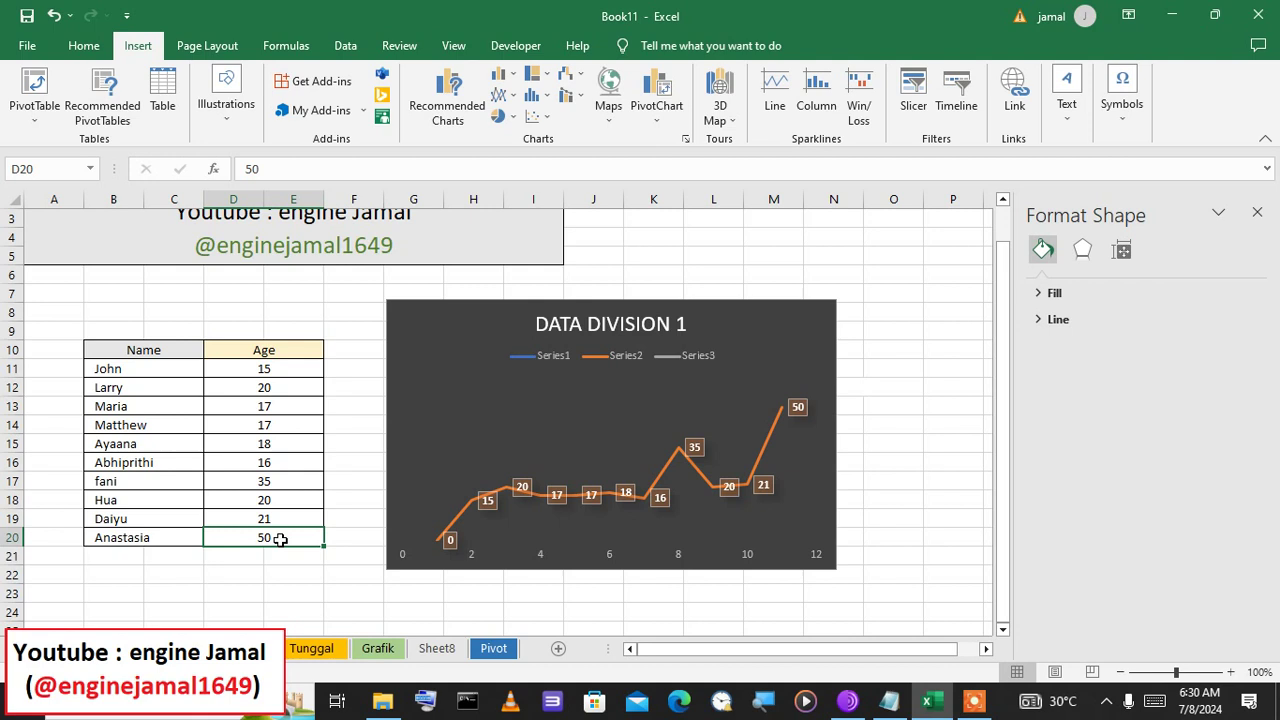
type("19")
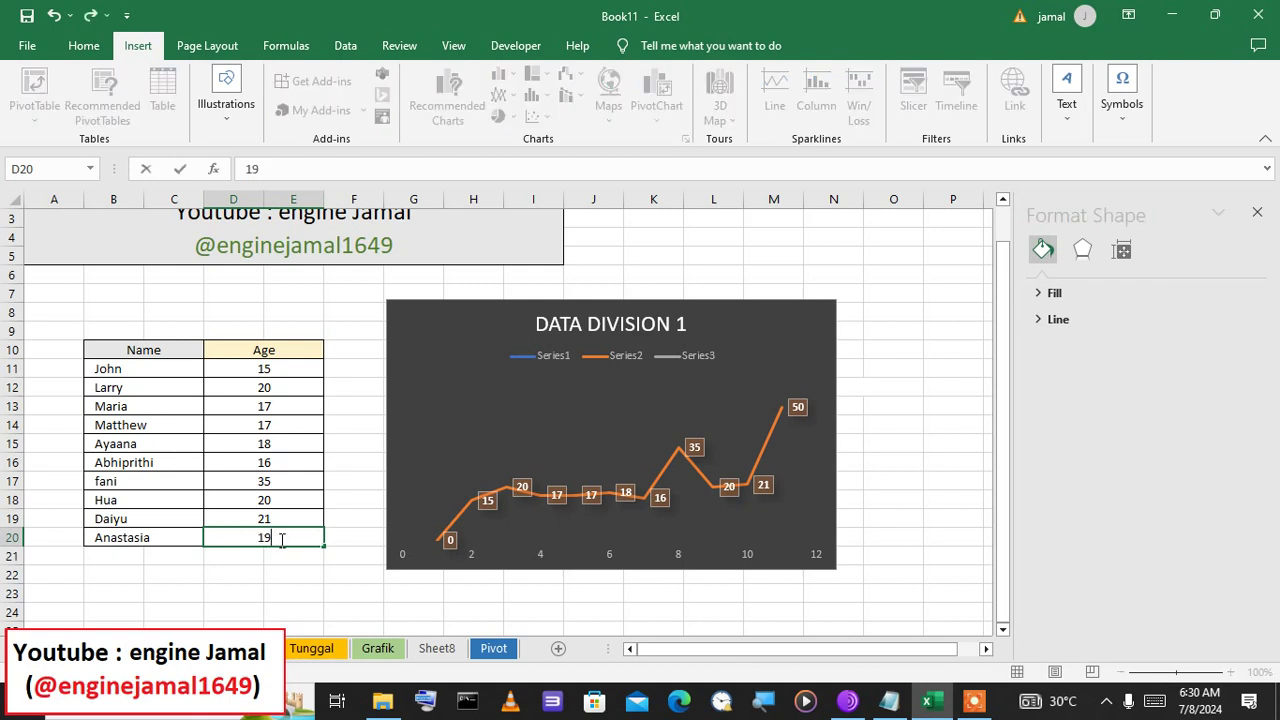
key("Return")
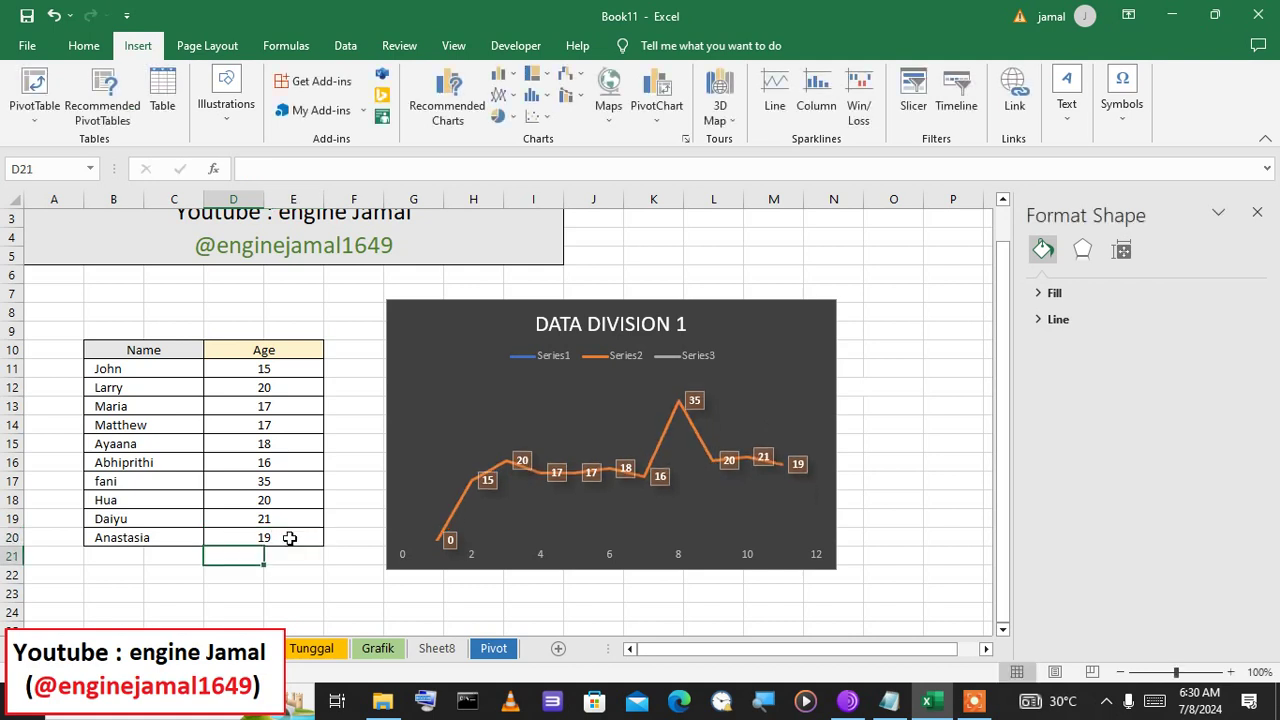
- Enter 60 in cell D17, then correct it to 26 so the chart's peak drops to 26
left_click(272, 486)
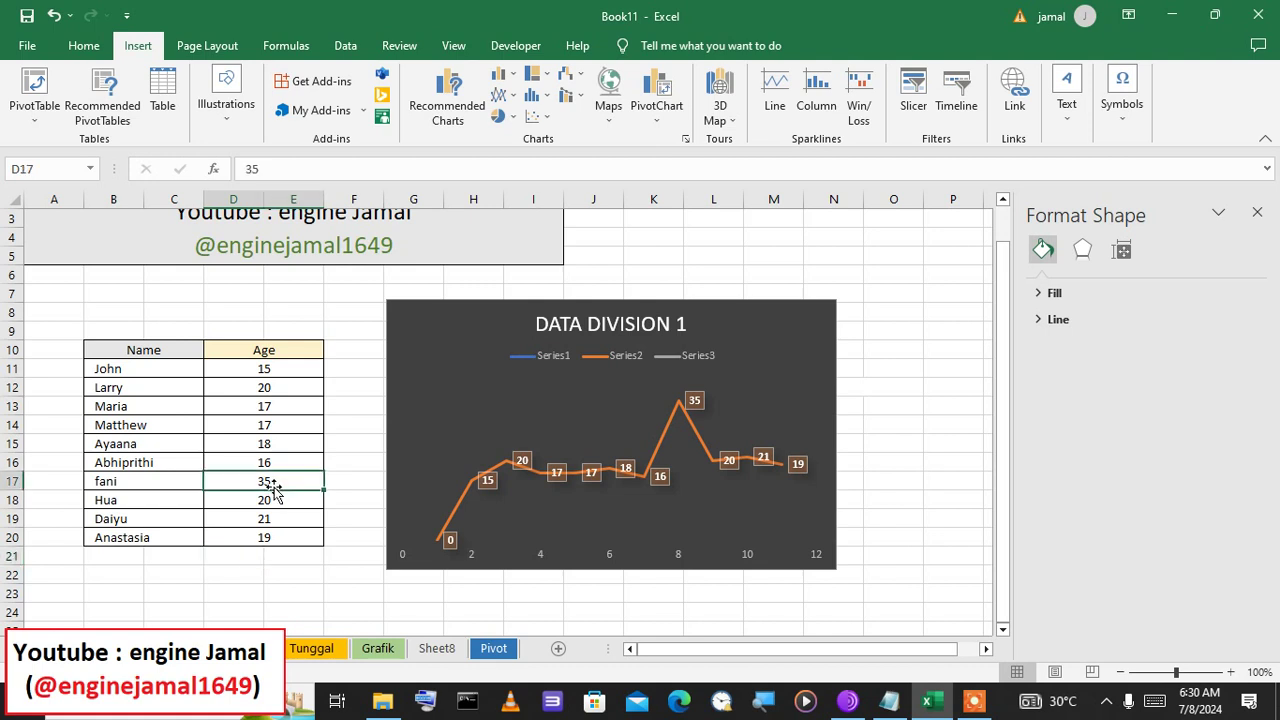
type("6")
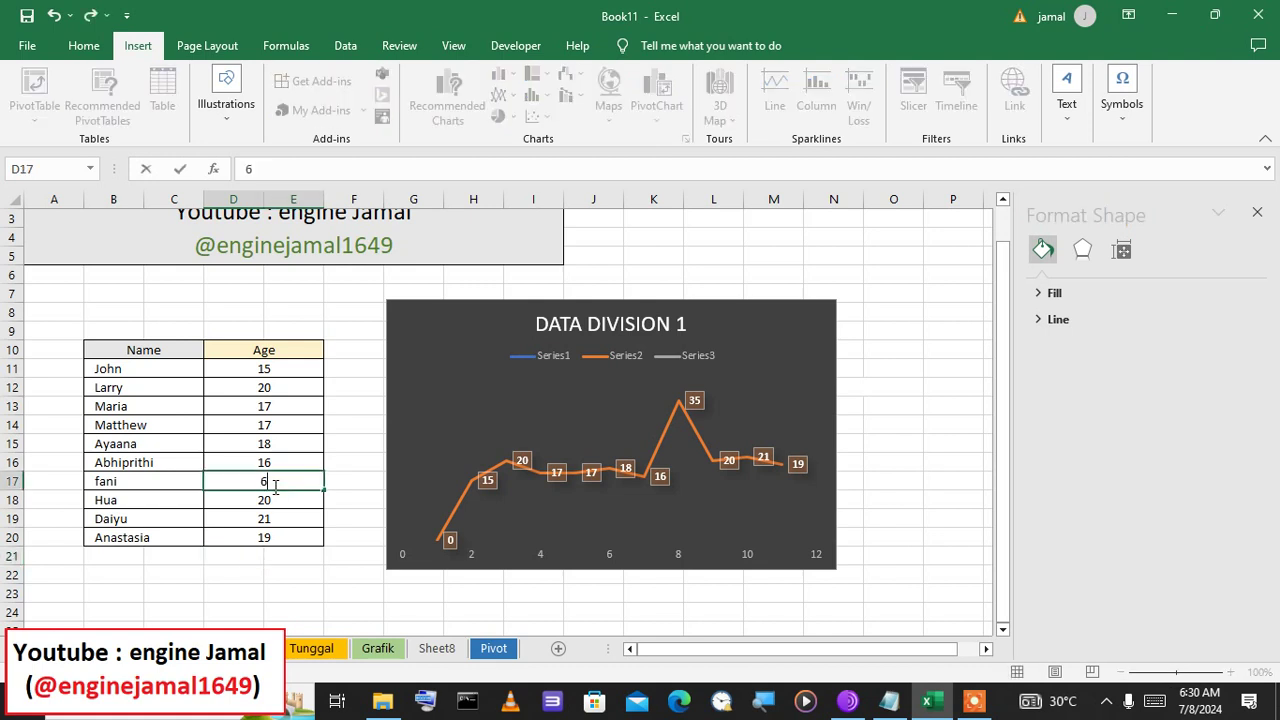
type("0")
key("Return")
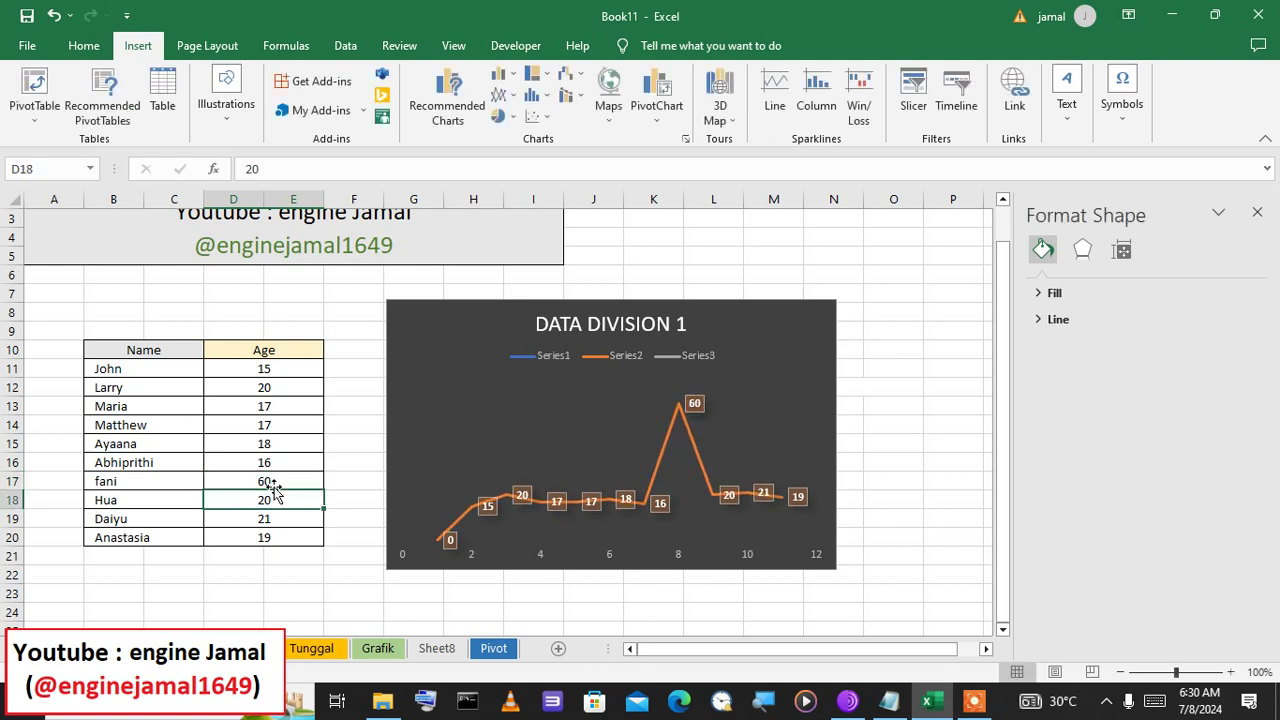
left_click(284, 482)
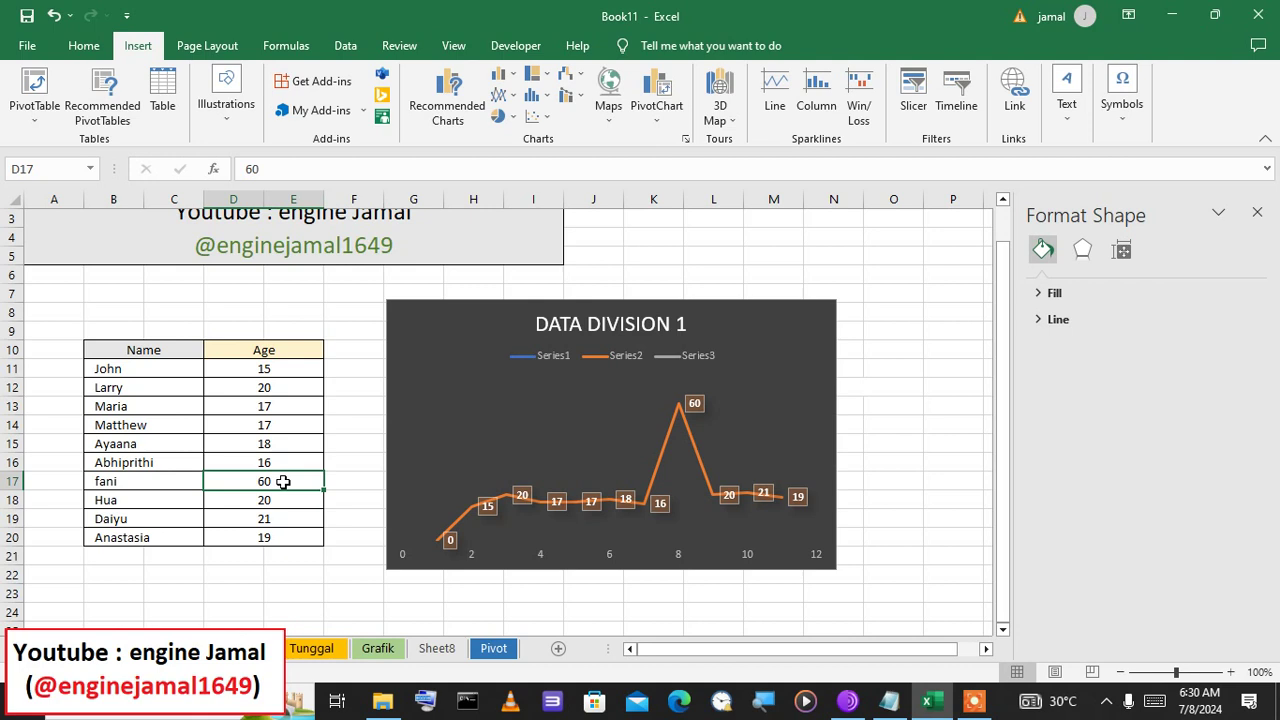
type("26")
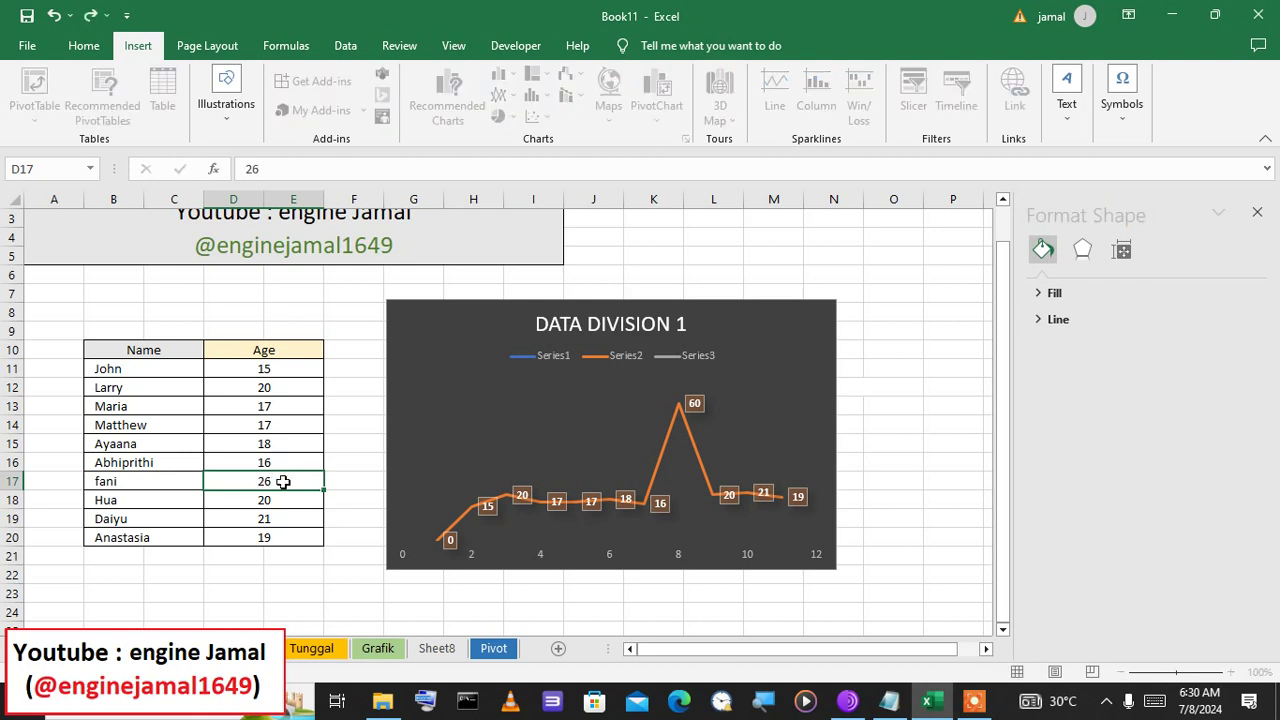
key("Return")
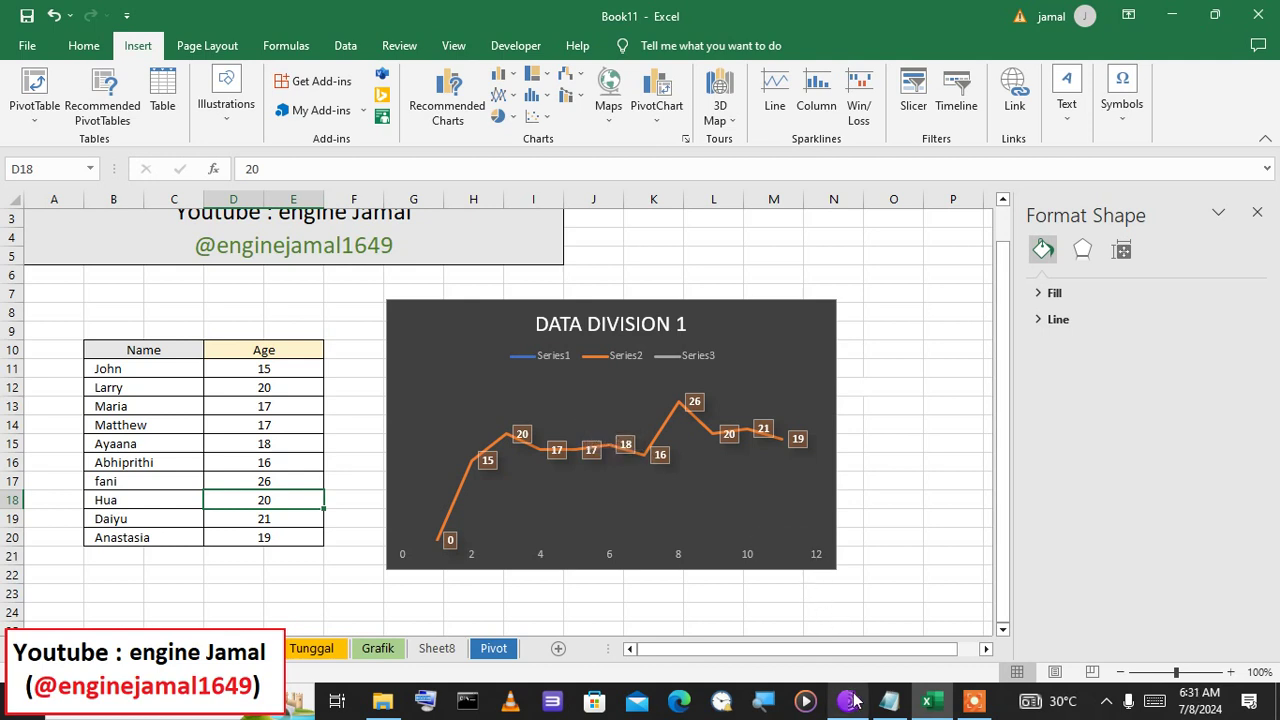
- Bring the Notepad notes with the closing lines back in front of Excel
left_click(970, 705)
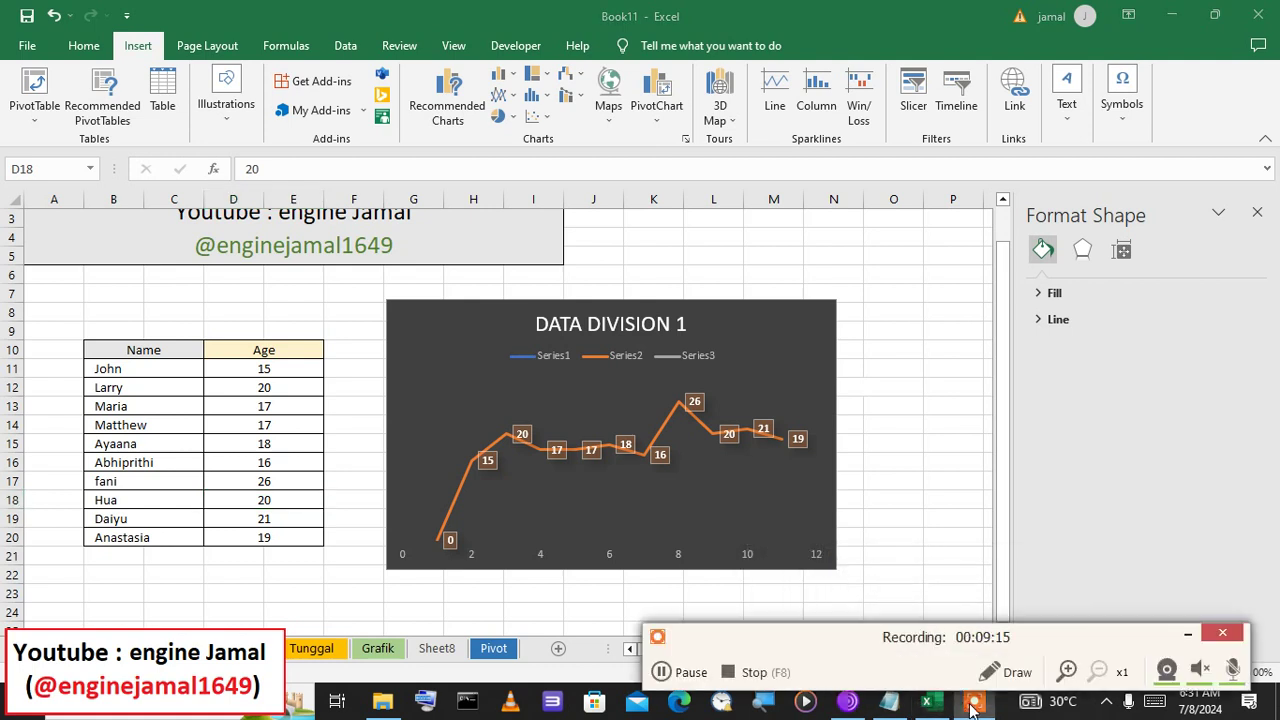
left_click(889, 702)
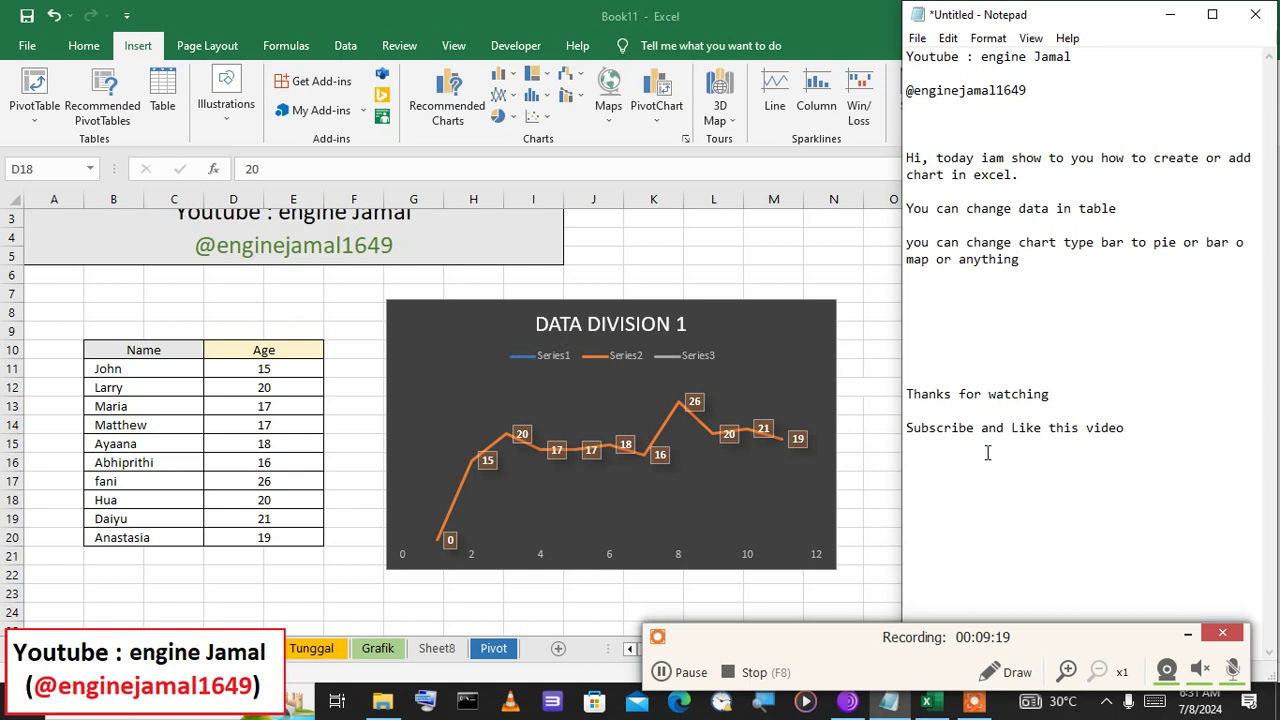